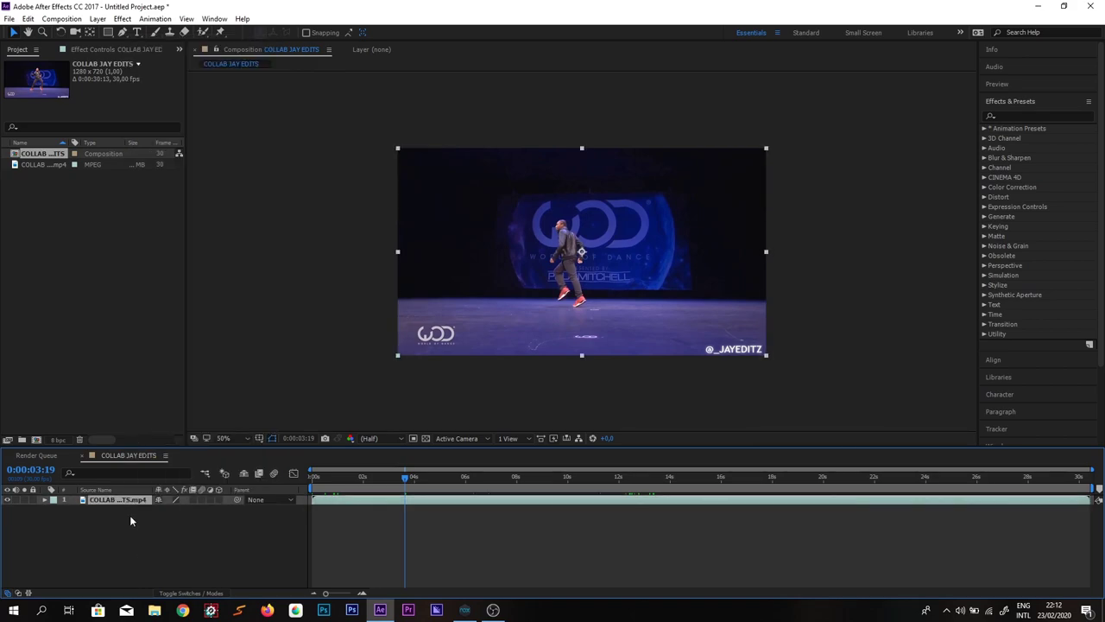
Step: Import the BAiley scribble video from the "without sound" folder and add it to the COLLAB JAY EDITS composition
double_click(45, 280)
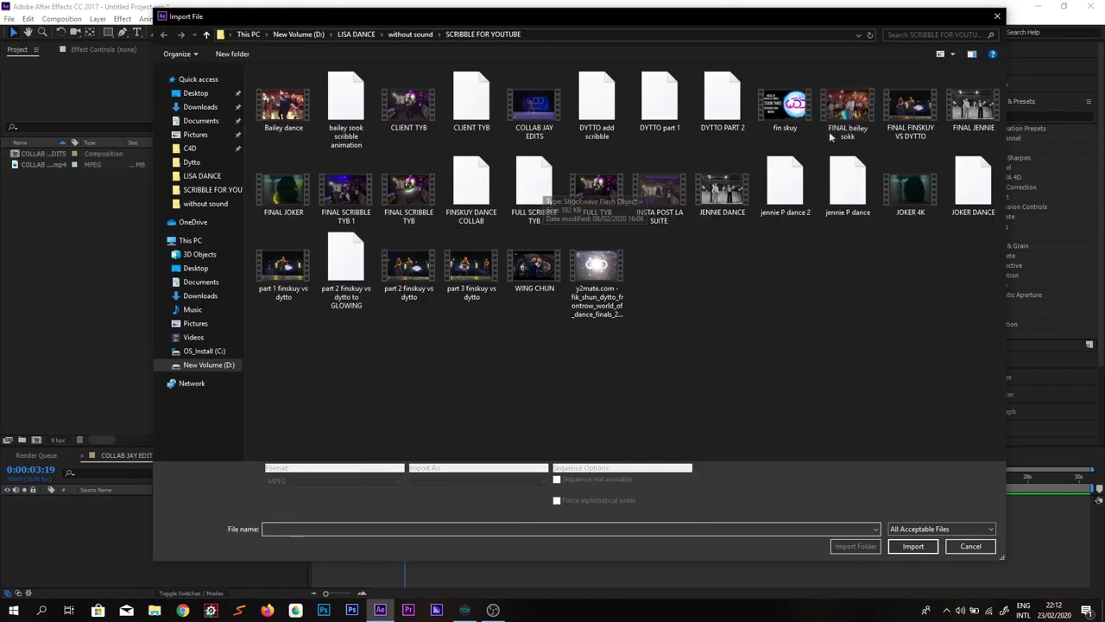
left_click(389, 275)
left_click(410, 34)
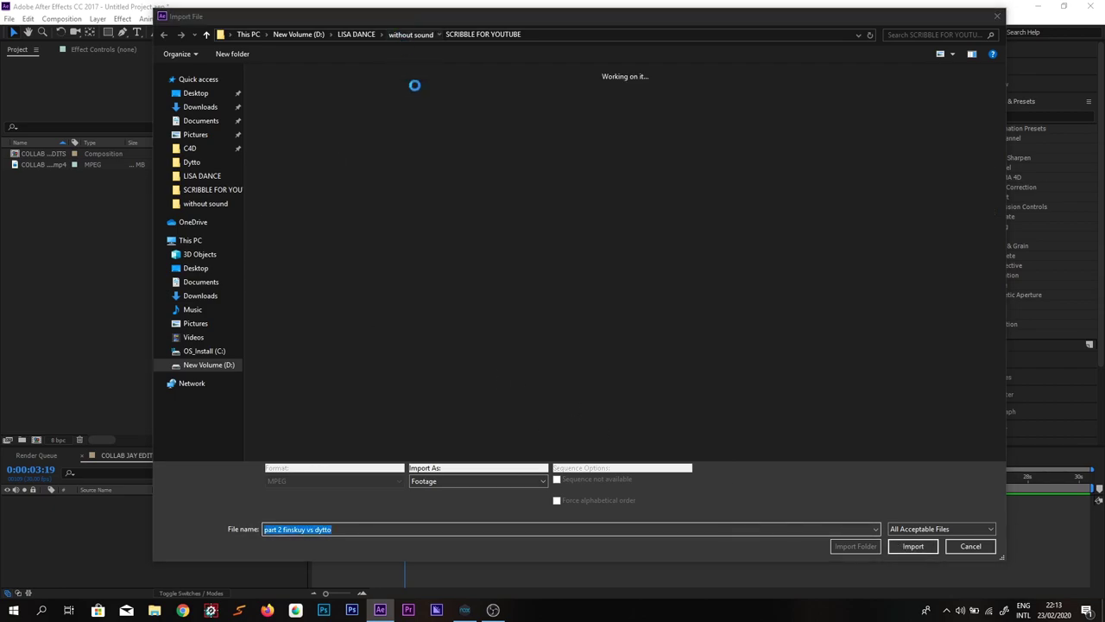
left_click(630, 311)
left_click(623, 281)
left_click(844, 192)
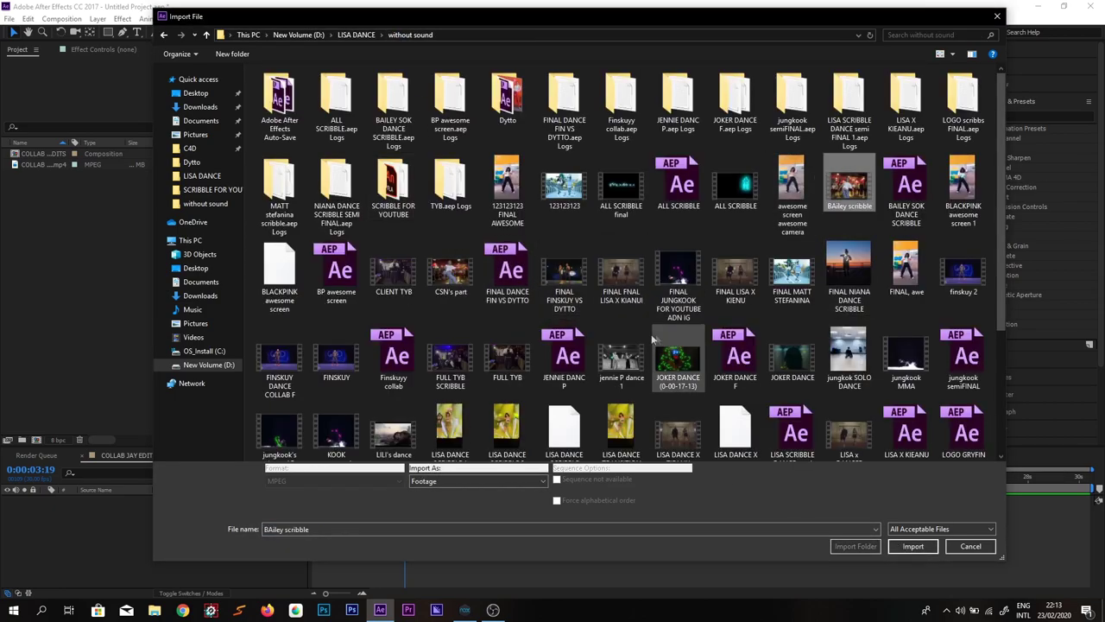
left_click(912, 546)
left_click_drag(43, 152, 142, 544)
Step: Try scaling the BAiley scribble layer down to 66% at about two seconds and undo the scaling
left_click(304, 480)
left_click_drag(304, 480, 363, 478)
left_click(128, 499)
key("s")
left_click_drag(177, 509, 156, 510)
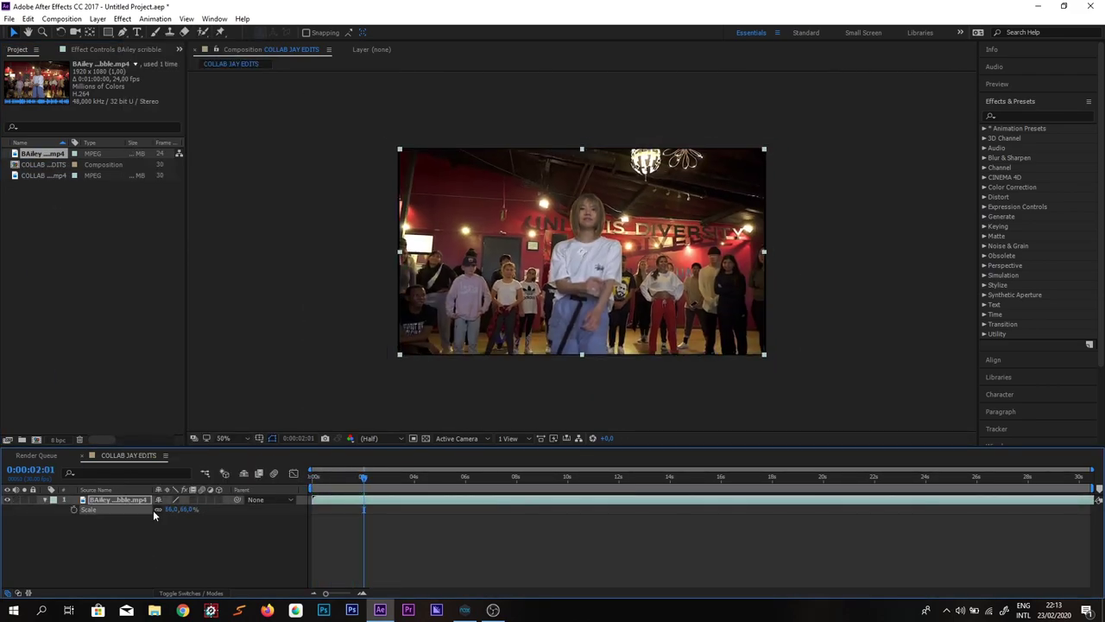
key("ctrl+z")
Step: Set the composition's frame size to 1920 × 1080 pixels
left_click(62, 18)
left_click(151, 47)
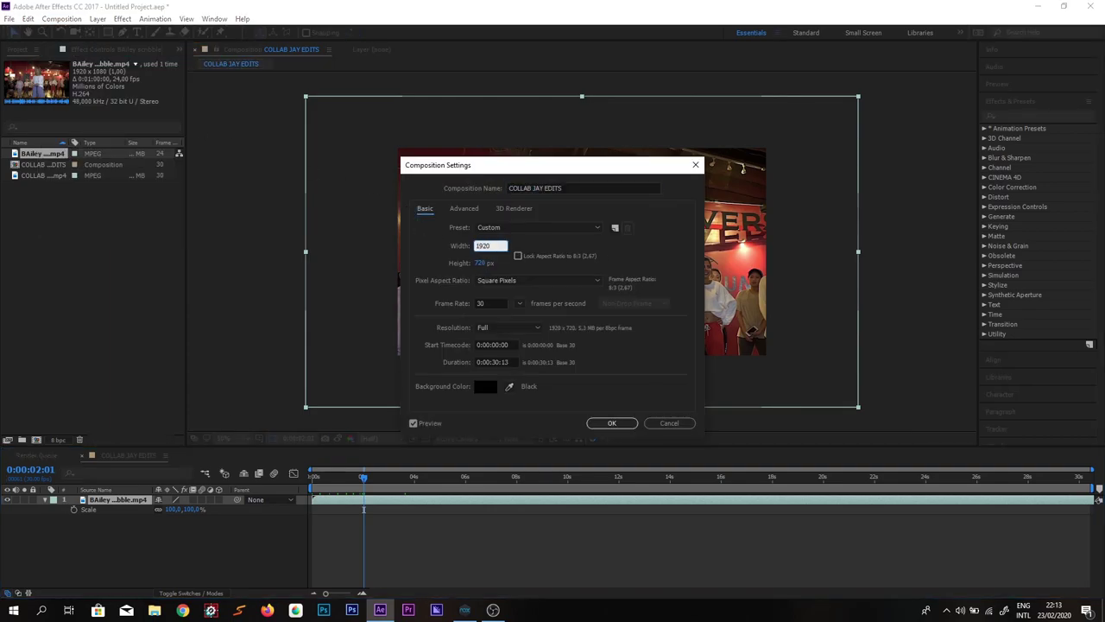
key("Tab")
type("1080")
key("Return")
Step: Trim the composition to a work area ending a little over two seconds in and preview the shortened clip
left_click_drag(317, 477, 373, 480)
left_click_drag(1092, 488, 374, 488)
right_click(354, 489)
left_click(412, 520)
key("space")
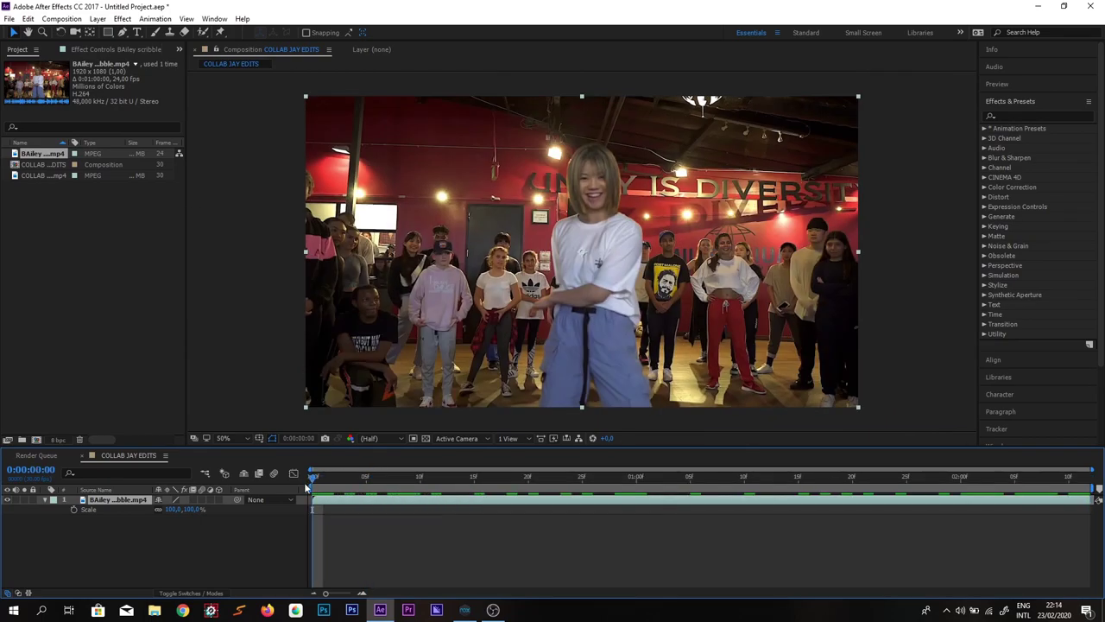
Step: Set the composition's frame rate to 24 frames per second
left_click(62, 18)
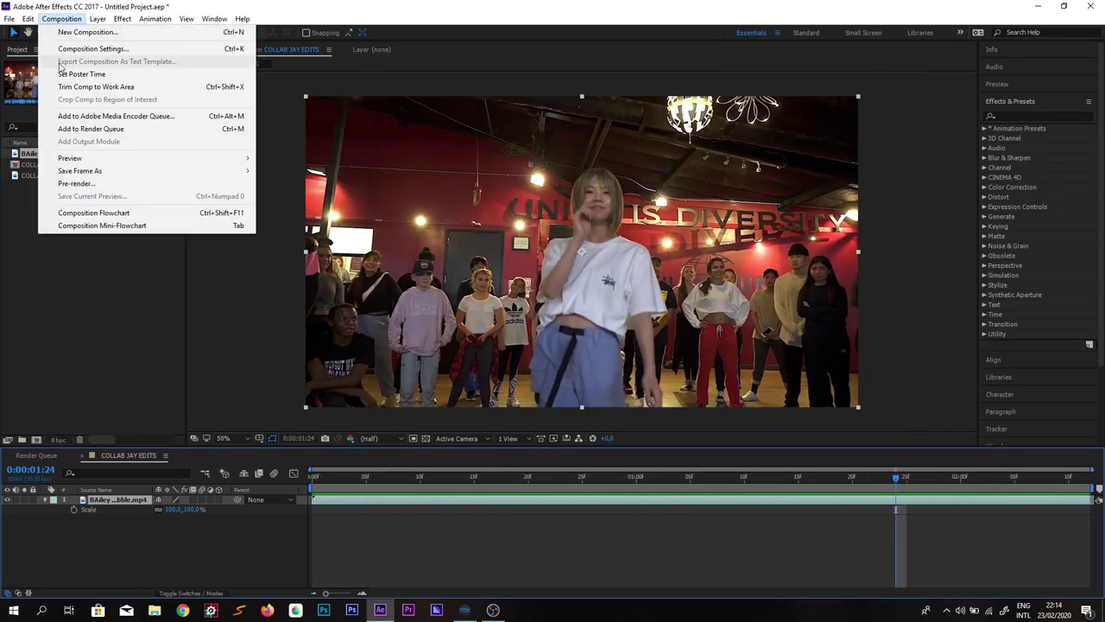
left_click(77, 47)
left_click(522, 302)
left_click(535, 382)
left_click(610, 422)
Step: Preview the clip, check it frame by frame and return to the first frame
key("space")
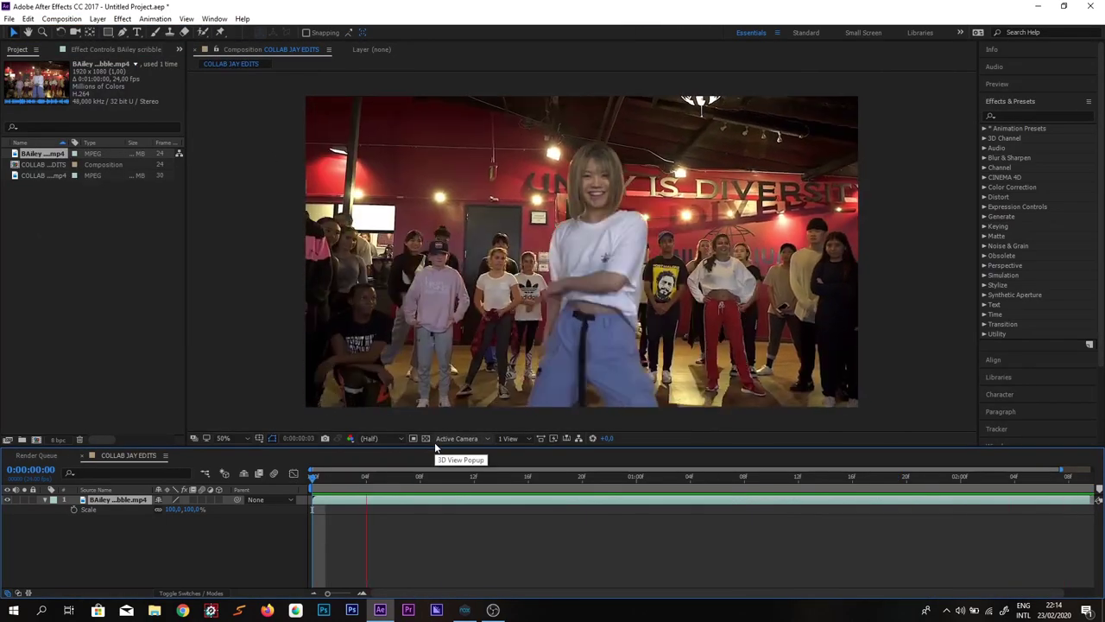
key("space")
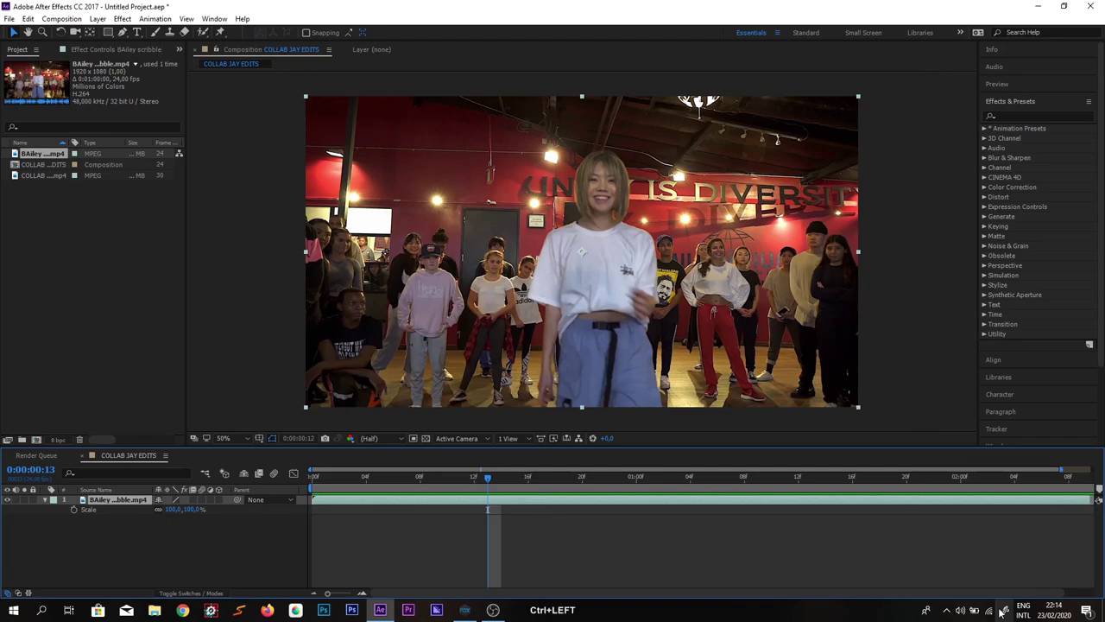
key("ctrl+Left")
key("ctrl+Left")
key("space")
key("Home")
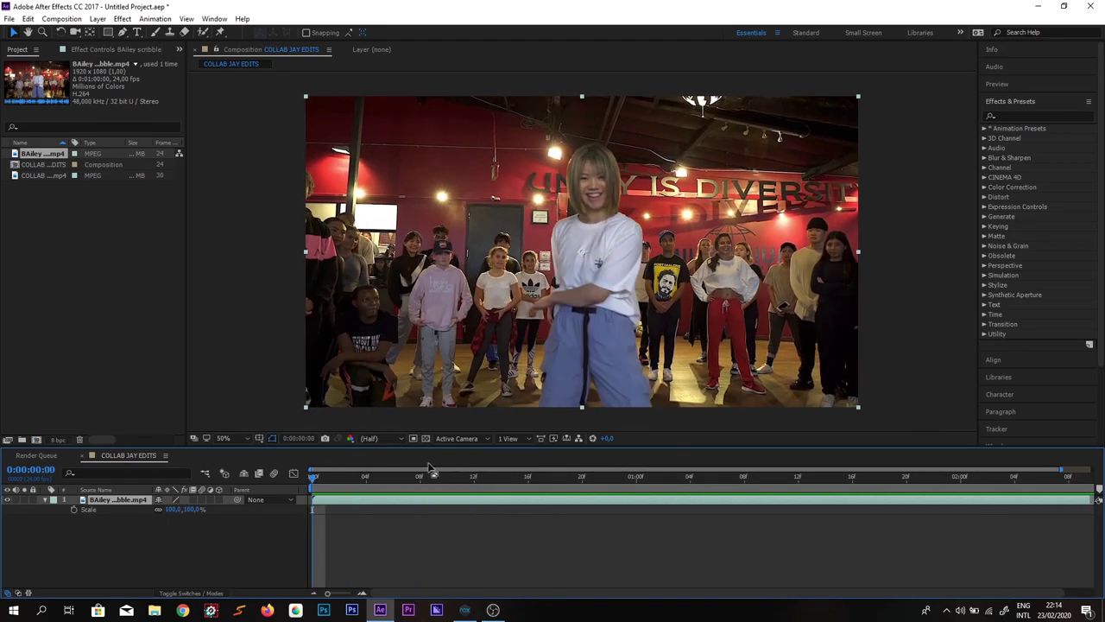
Step: Inspect the pen tablet's express key assignments in the PenTablet settings and close them without changes
left_click(947, 612)
left_click(935, 566)
left_click(697, 444)
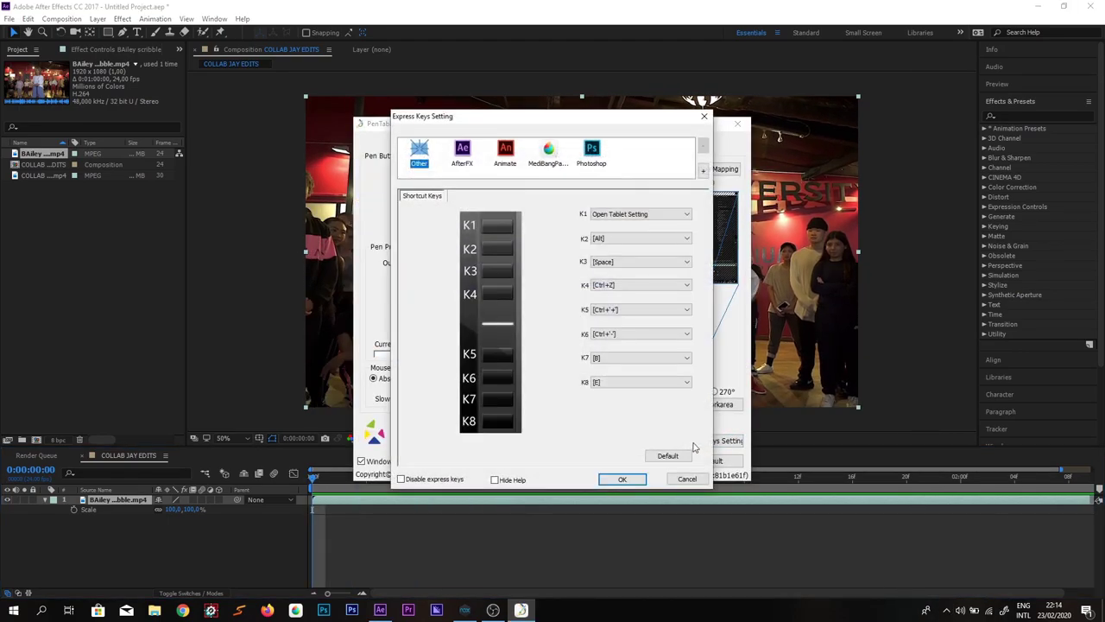
left_click(688, 479)
left_click(737, 123)
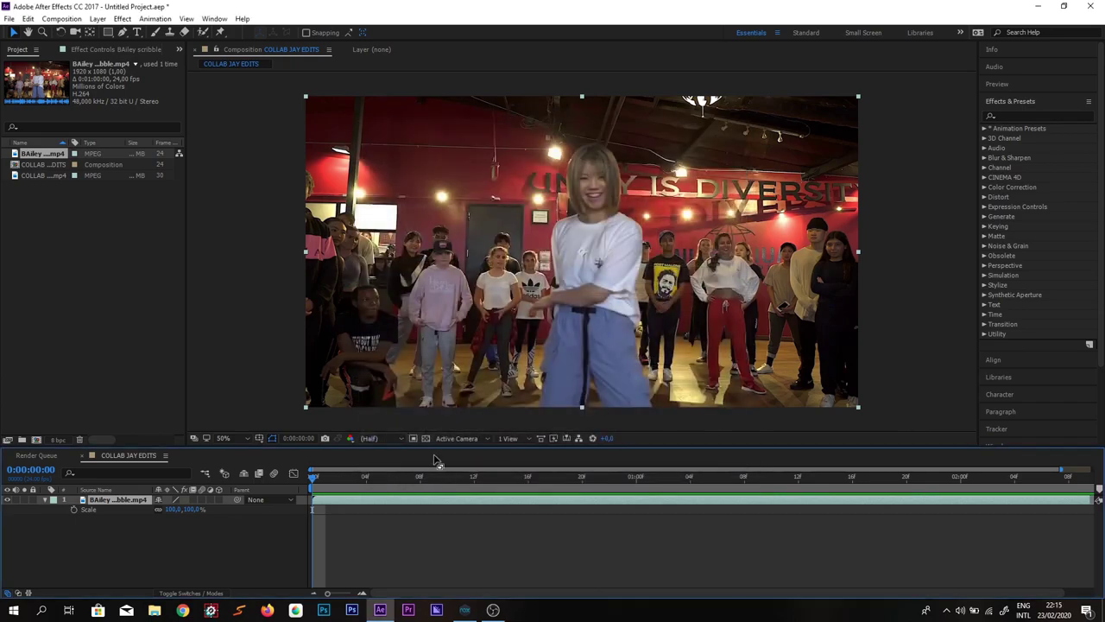
Step: Open the BAiley scribble layer for painting with the Brush tool and test two strokes, undoing each
key("ctrl+b")
double_click(440, 393)
left_click_drag(539, 203, 620, 250)
key("ctrl+z")
left_click_drag(405, 335, 630, 197)
key("ctrl+z")
Step: Go to frame 6 of the clip and enlarge the Layer viewer by shrinking the timeline area
key("ctrl+Right")
key("ctrl+Left")
left_click_drag(325, 479, 393, 478)
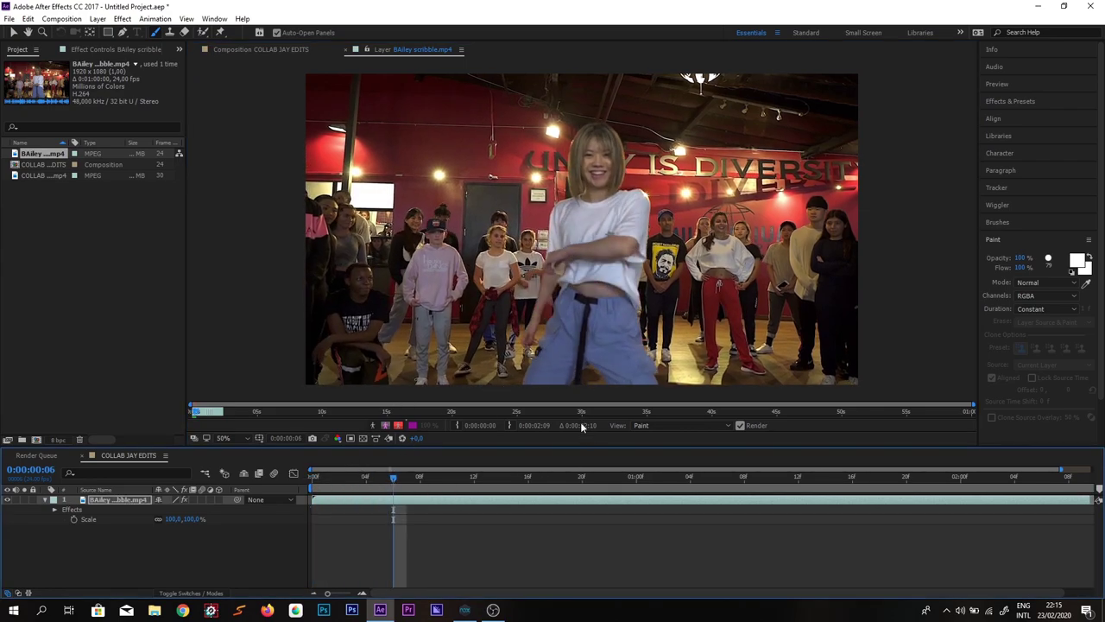
left_click_drag(569, 448, 569, 501)
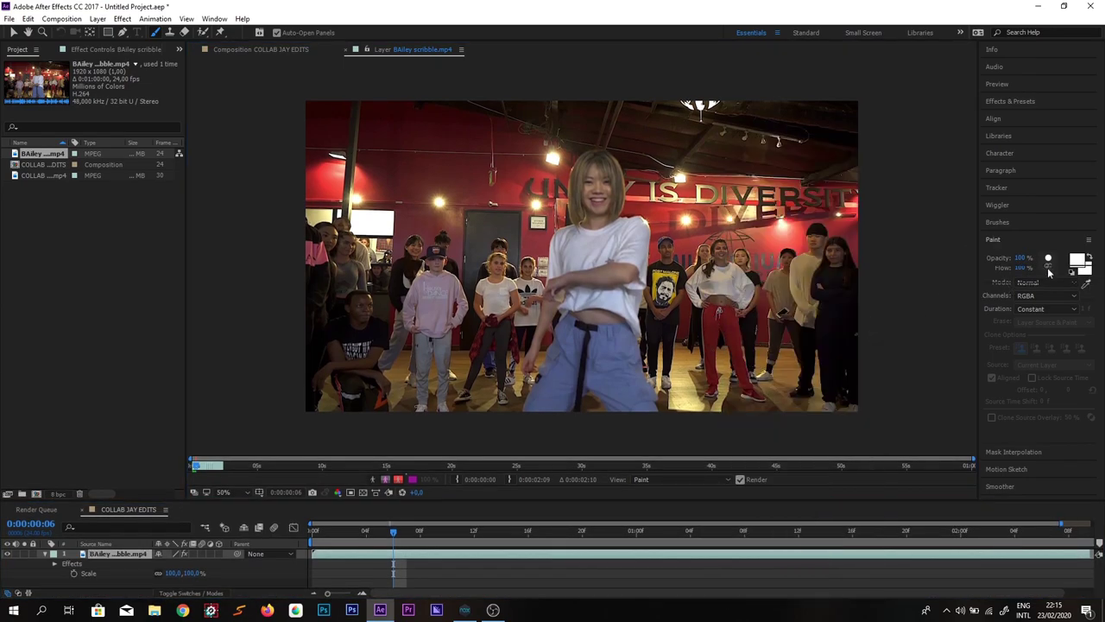
Step: Try out brush presets with test strokes over the footage and undo them
left_click(997, 222)
mouse_move(805, 267)
left_mouse_down()
mouse_move(751, 334)
mouse_move(808, 283)
mouse_move(787, 259)
left_mouse_up()
left_click(995, 264)
key("ctrl+z")
left_click_drag(1087, 256, 1086, 271)
left_click(1068, 256)
left_click_drag(751, 340, 770, 212)
mouse_move(1088, 270)
left_mouse_down()
mouse_move(1089, 253)
mouse_move(1087, 287)
mouse_move(1039, 337)
mouse_move(1039, 374)
left_mouse_up()
key("ctrl+z")
left_click(999, 264)
key("ctrl+z")
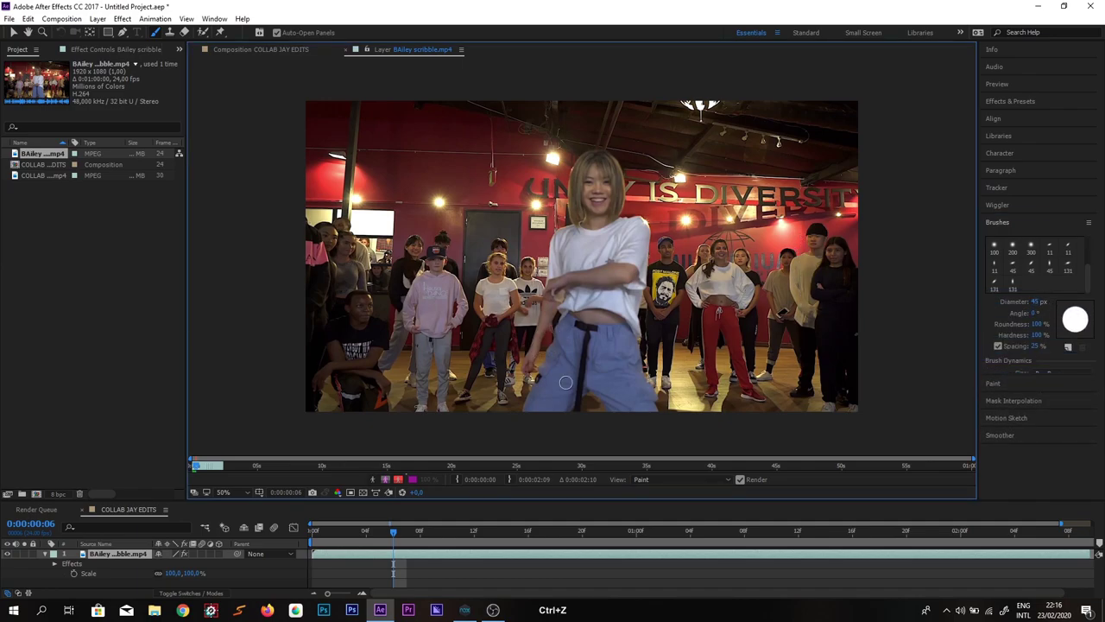
Step: Check the tablet's express key assignments again in the PenTablet settings and accept them
left_click(947, 610)
left_click(914, 589)
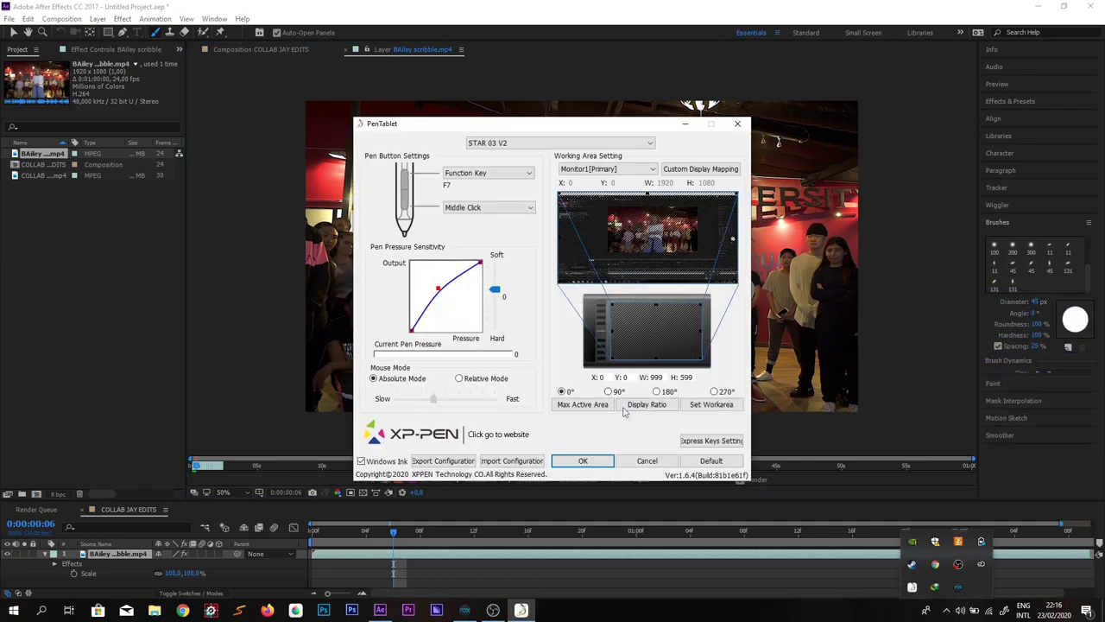
left_click(713, 441)
left_click(621, 479)
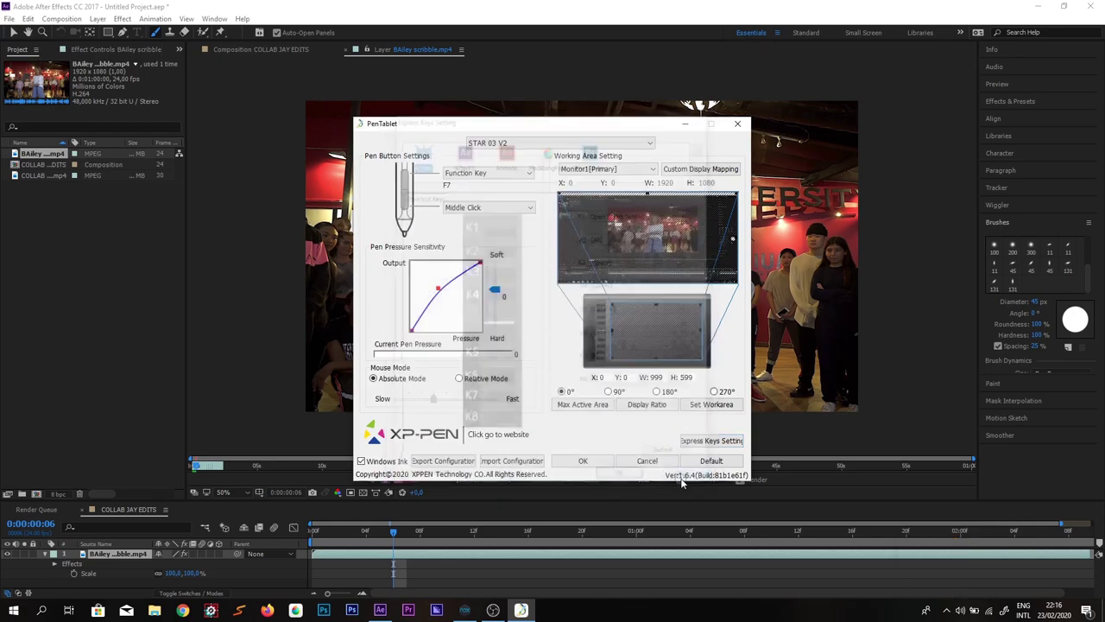
Step: Test the tablet's zoom keys on the footage, return the Layer viewer to 50% magnification and test panning
key("ctrl+minus")
key("ctrl+minus")
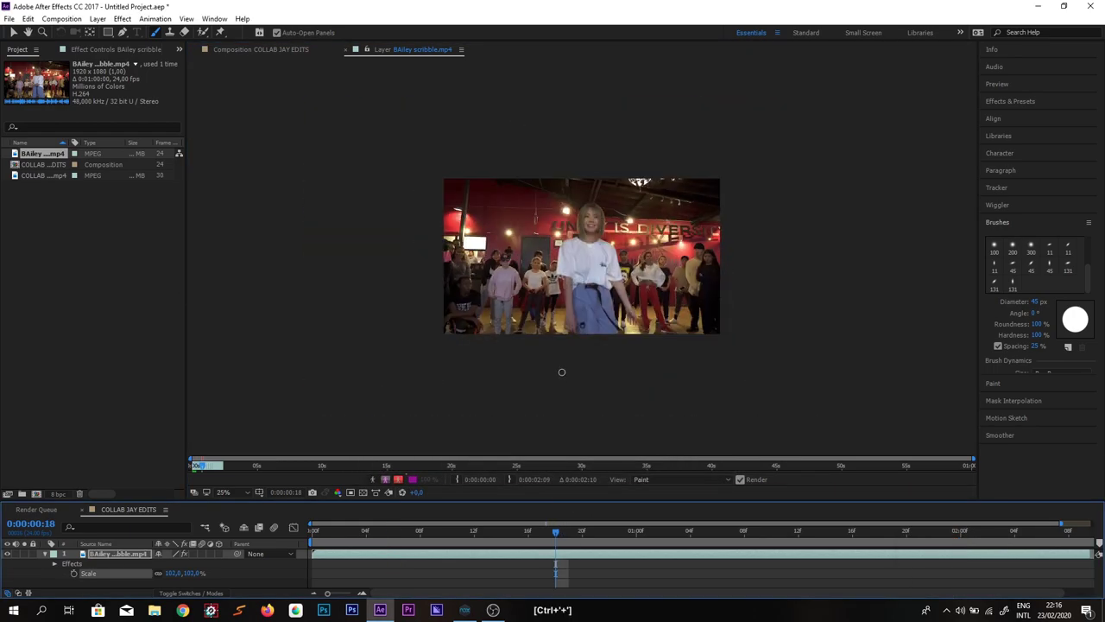
left_click(223, 492)
left_click(237, 416)
left_click(223, 492)
left_click(238, 400)
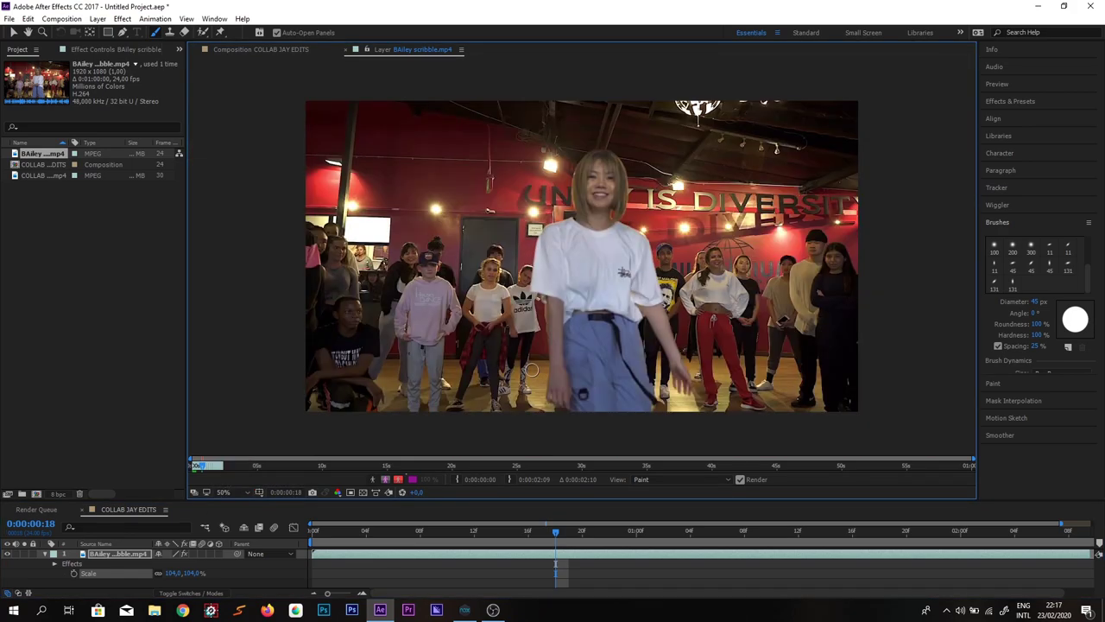
middle_click(544, 296)
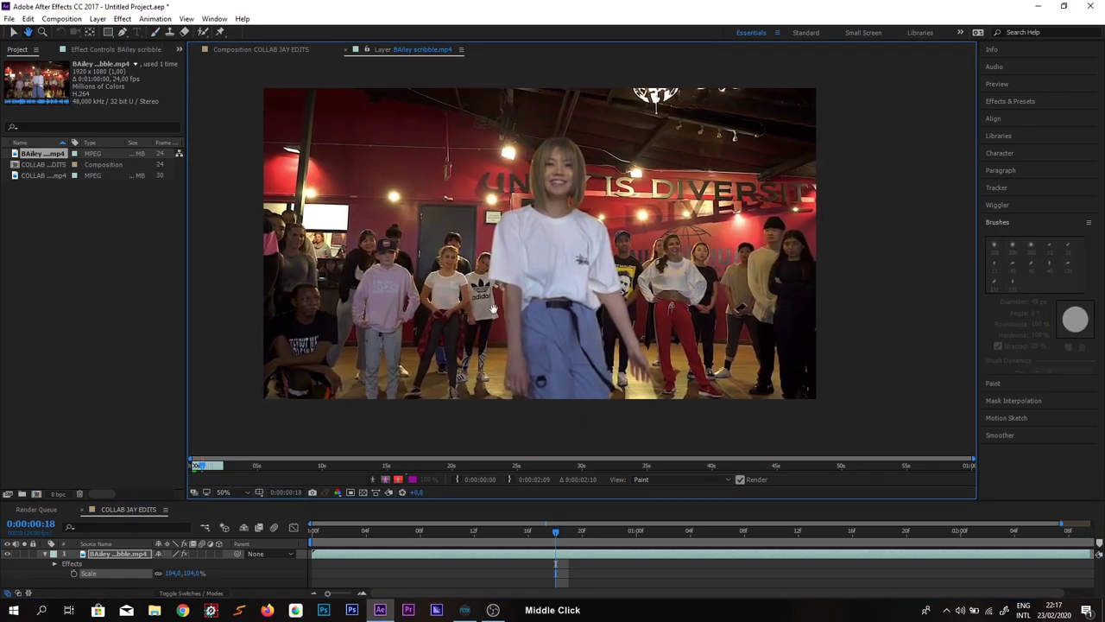
Step: Choose the function of the pen's second button in the PenTablet settings and accept it
left_click(946, 611)
double_click(913, 587)
left_click(489, 208)
left_click(487, 227)
left_click(583, 460)
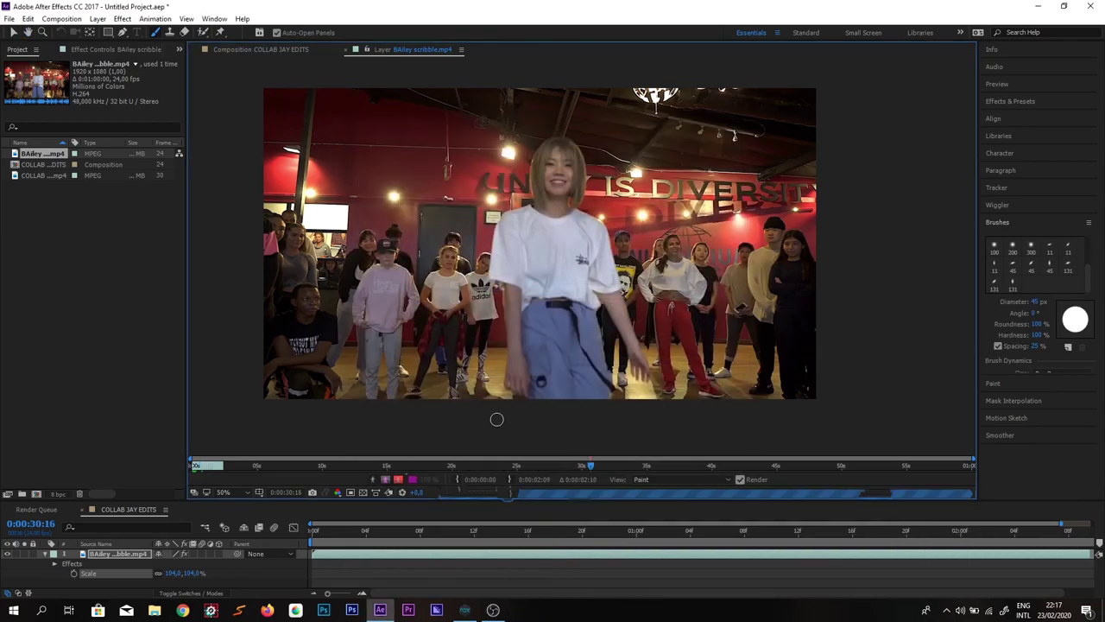
Step: Test panning the footage in the Layer viewer with the pen button
middle_click(404, 400)
middle_click(438, 356)
middle_click(613, 283)
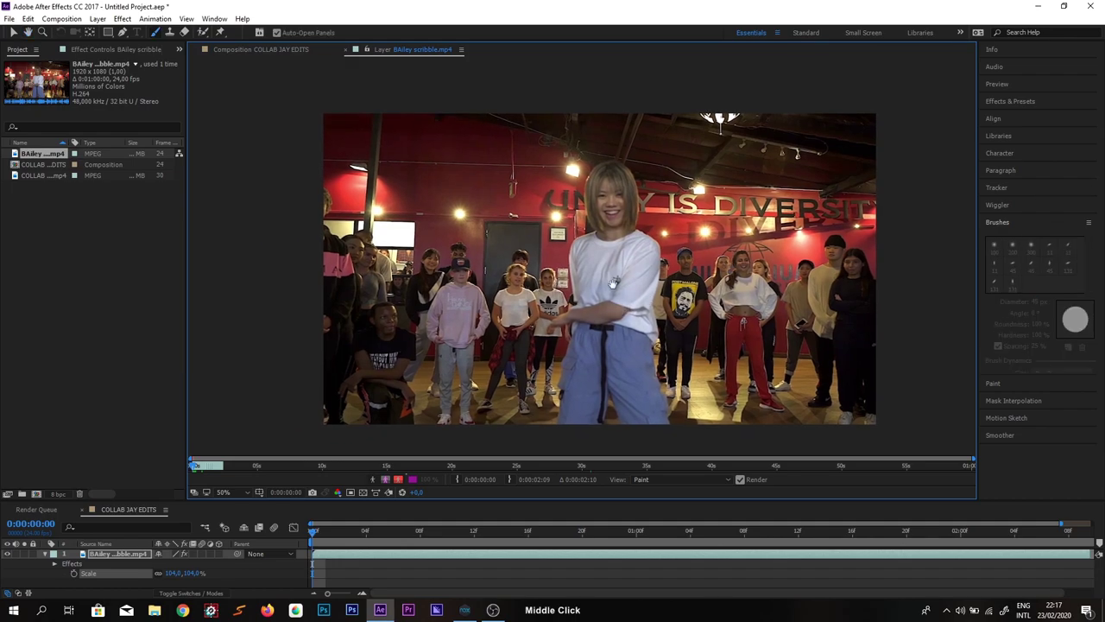
middle_click(608, 328)
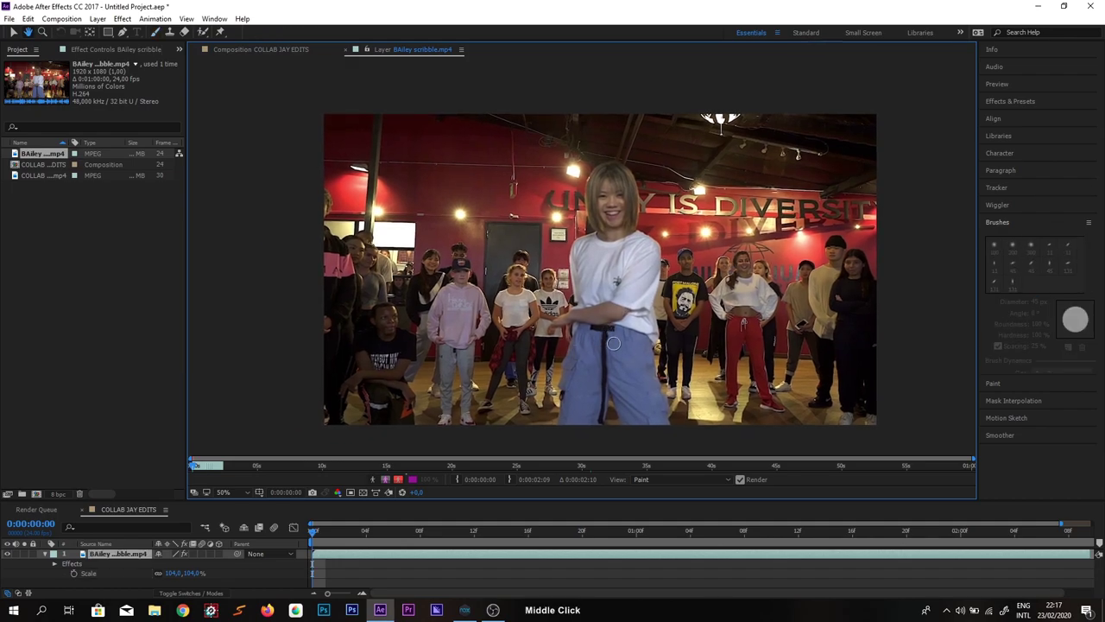
Step: Advance six frames from the start, test a brush dab beside the dancer's leg and undo it
key("ctrl+Right")
key("ctrl+Right")
key("ctrl+Right")
key("ctrl+Right")
key("ctrl+Right")
key("ctrl+Right")
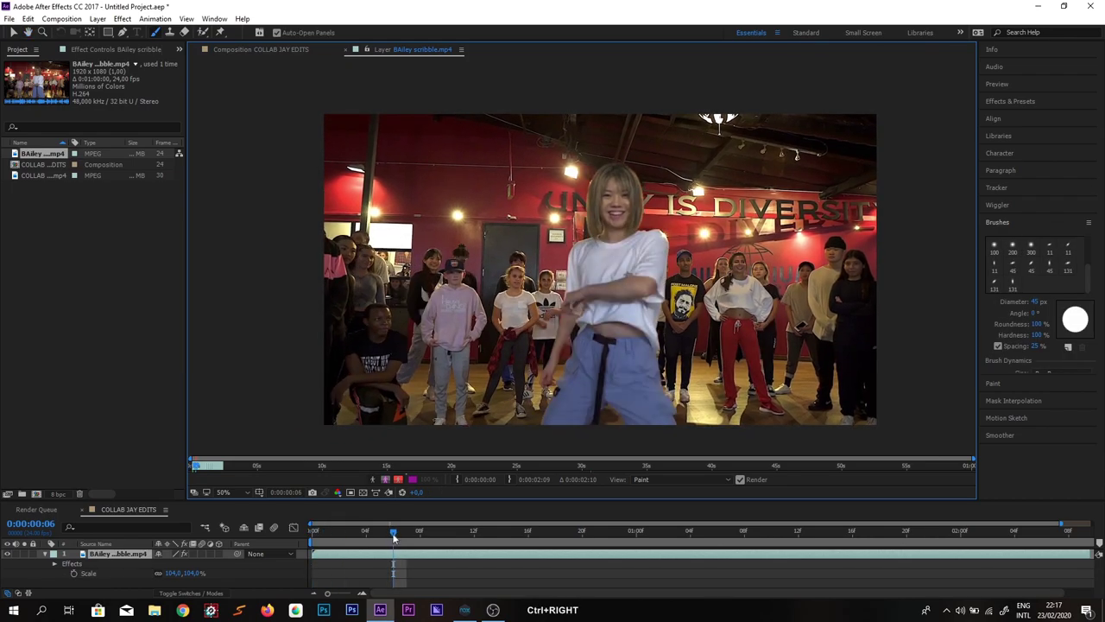
left_click(552, 387)
key("ctrl+Right")
key("ctrl+z")
Step: Cycle through the paint tools back to the Brush and enlarge the brush settings to show all Brush Dynamics options
left_click_drag(1088, 280, 1087, 258)
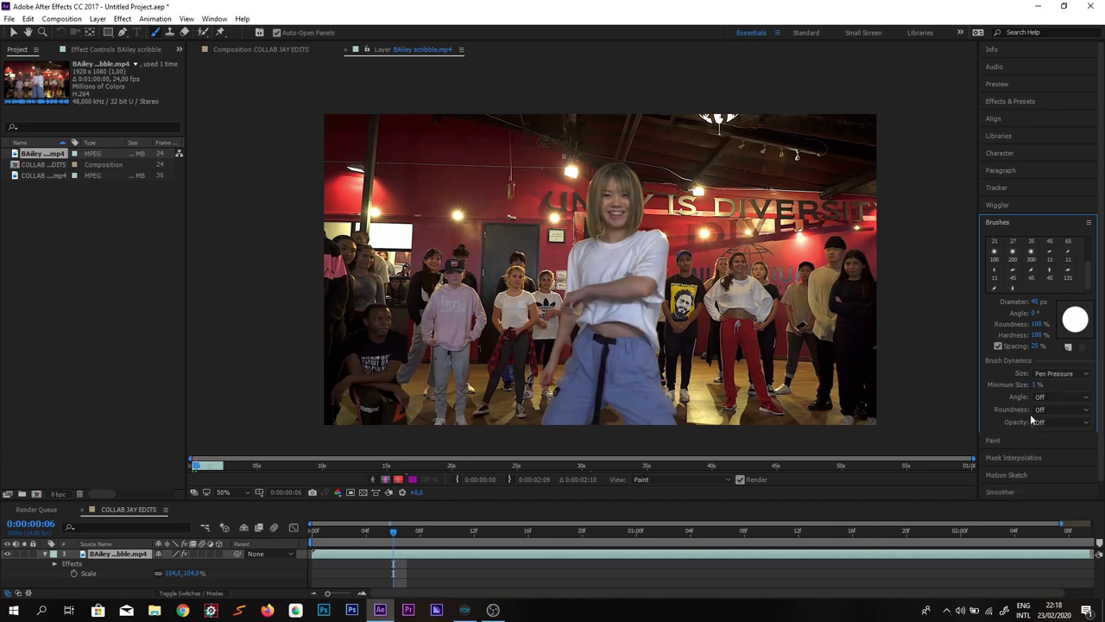
key("b")
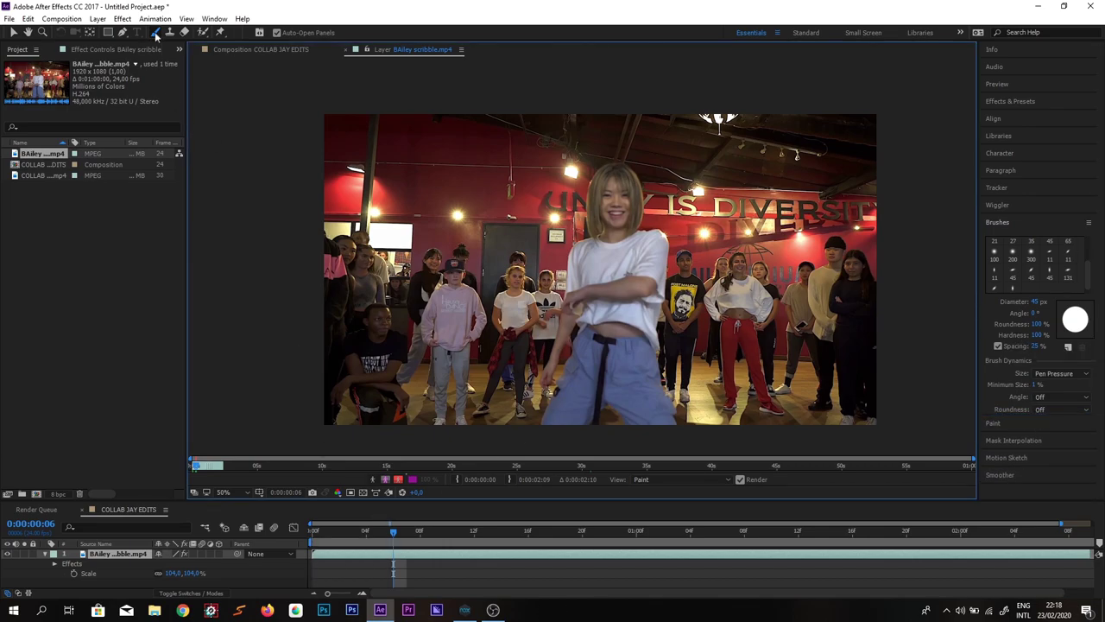
key("ctrl+b")
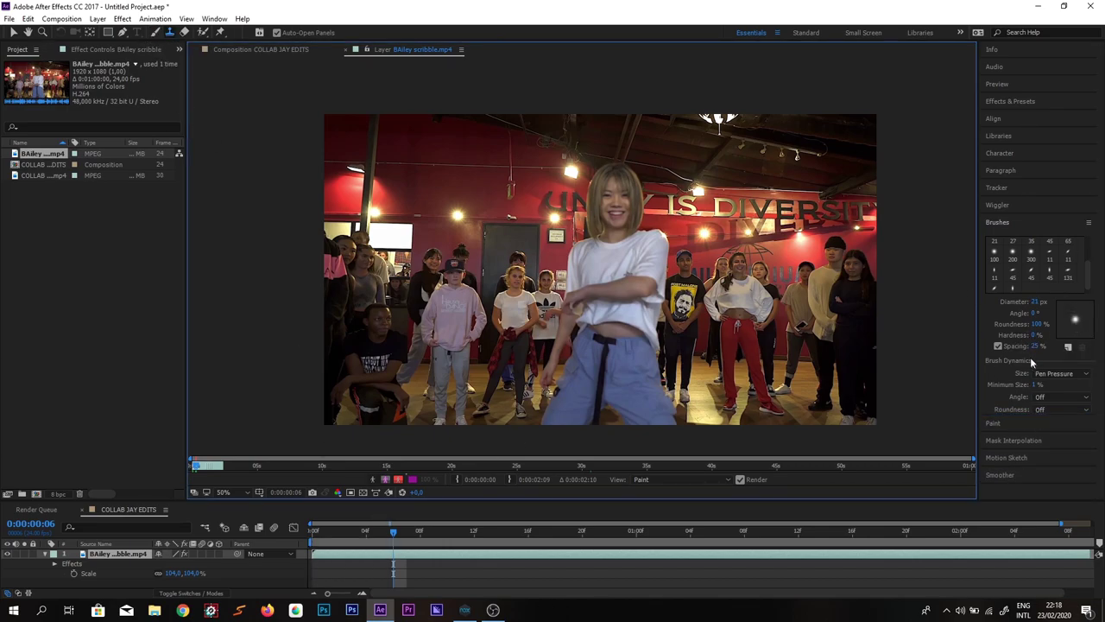
left_click(1025, 431)
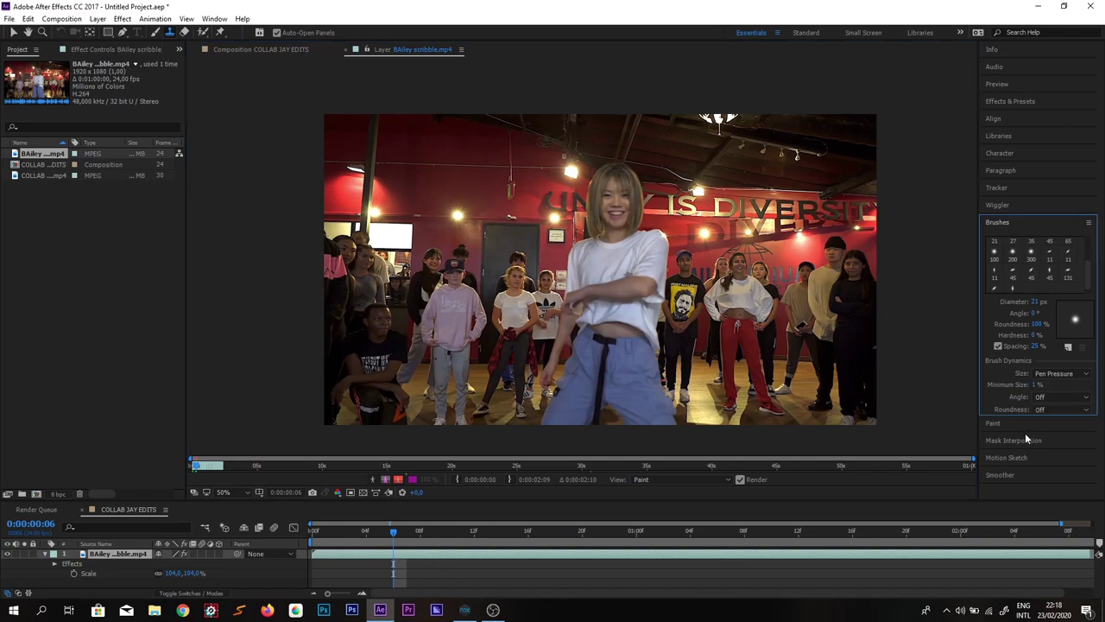
mouse_move(1022, 415)
left_mouse_down()
mouse_move(1019, 474)
mouse_move(1019, 461)
left_mouse_up()
key("ctrl+b")
key("ctrl+b")
key("ctrl+b")
scroll(1039, 409, "down", 2)
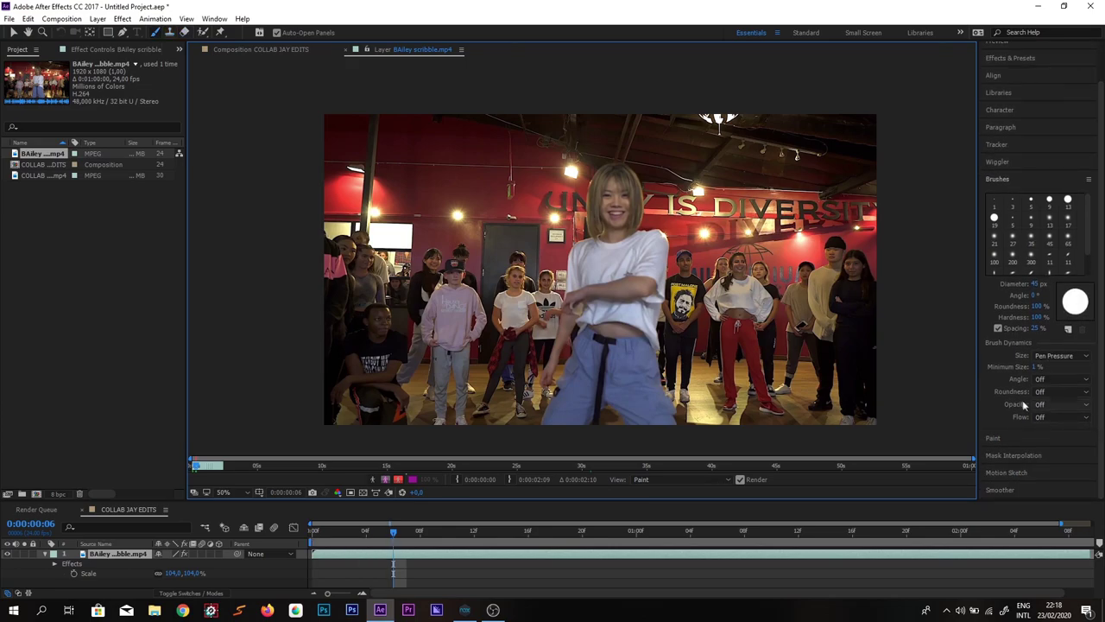
Step: Delete all leftover test strokes from the BAiley scribble layer's Paint effect and return to the first frame
left_click(55, 564)
left_click(65, 574)
scroll(348, 558, "down", 3)
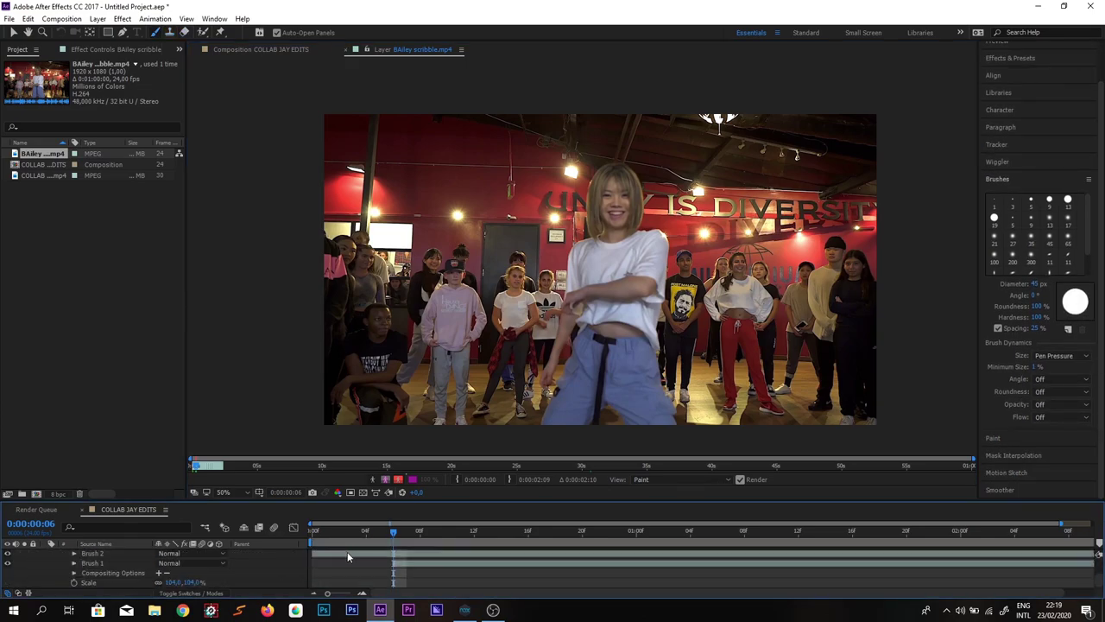
scroll(111, 575, "up", 1)
left_click(111, 575)
scroll(105, 568, "up", 1)
left_click(101, 556, "shift")
key("Delete")
left_click_drag(500, 500, 499, 447)
left_click(312, 478)
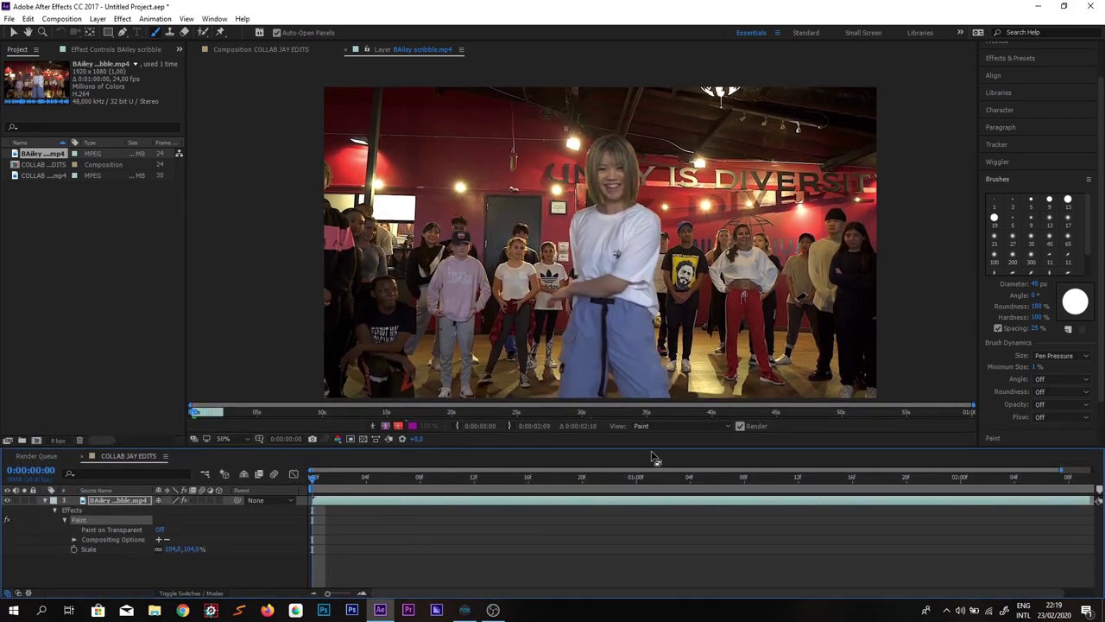
left_click(40, 610)
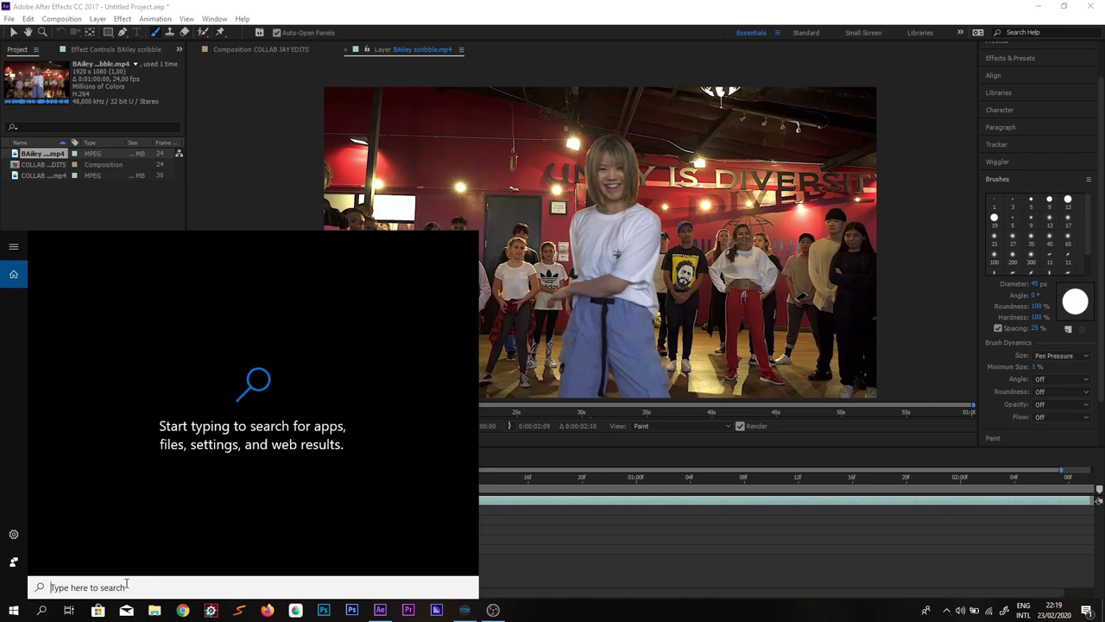
type("aft")
key("Escape")
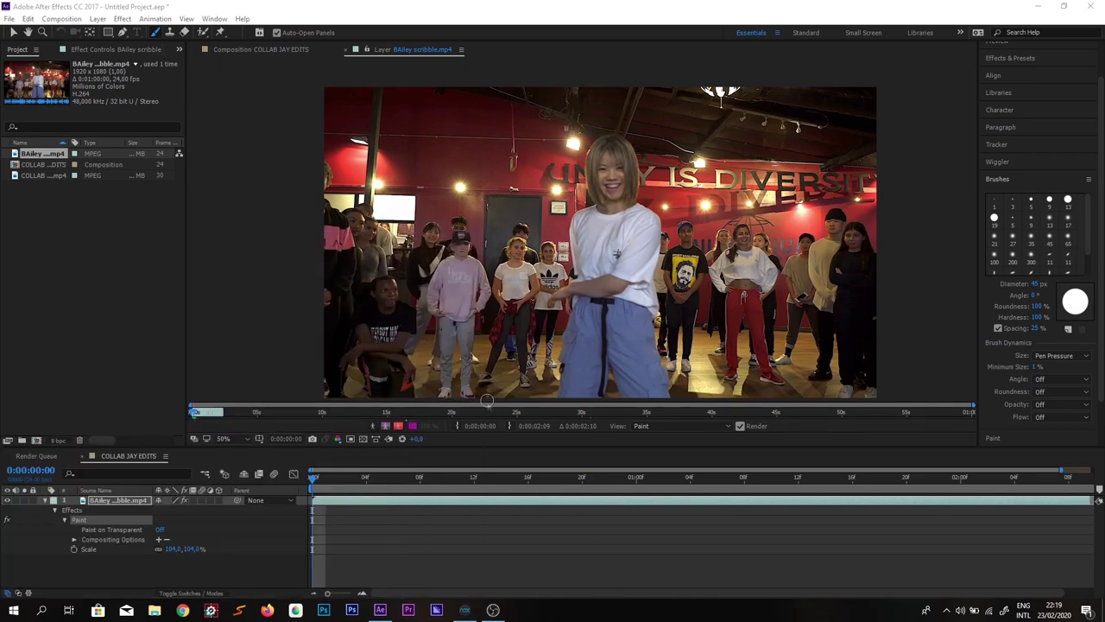
Step: Set the brush's size dynamics to Pen Pressure
left_click(1062, 357)
left_click(1058, 381)
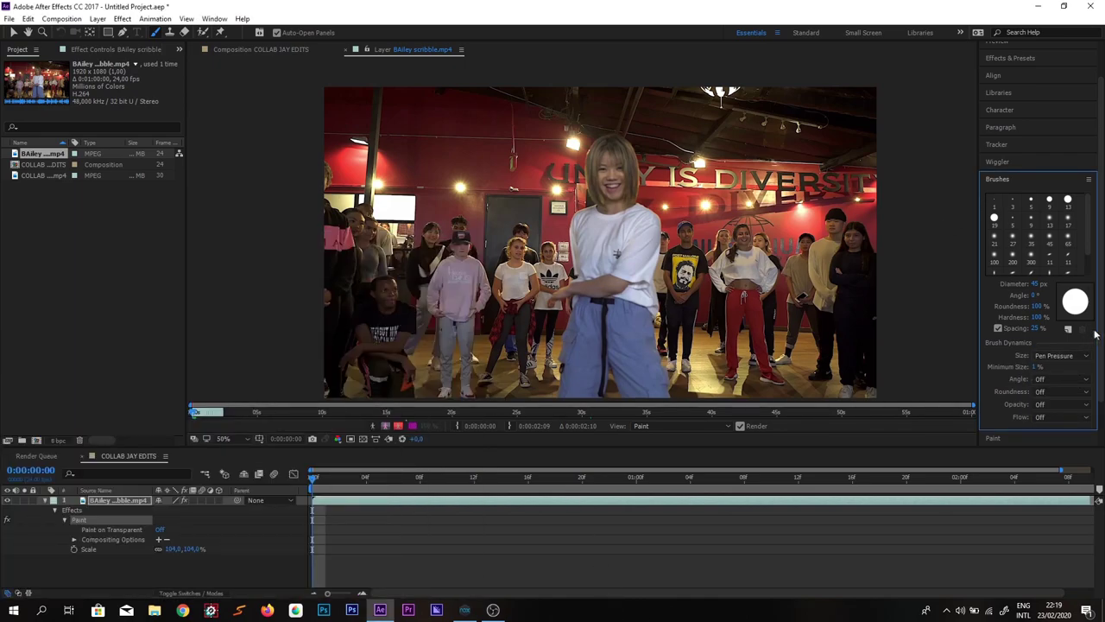
scroll(1090, 250, "down", 3)
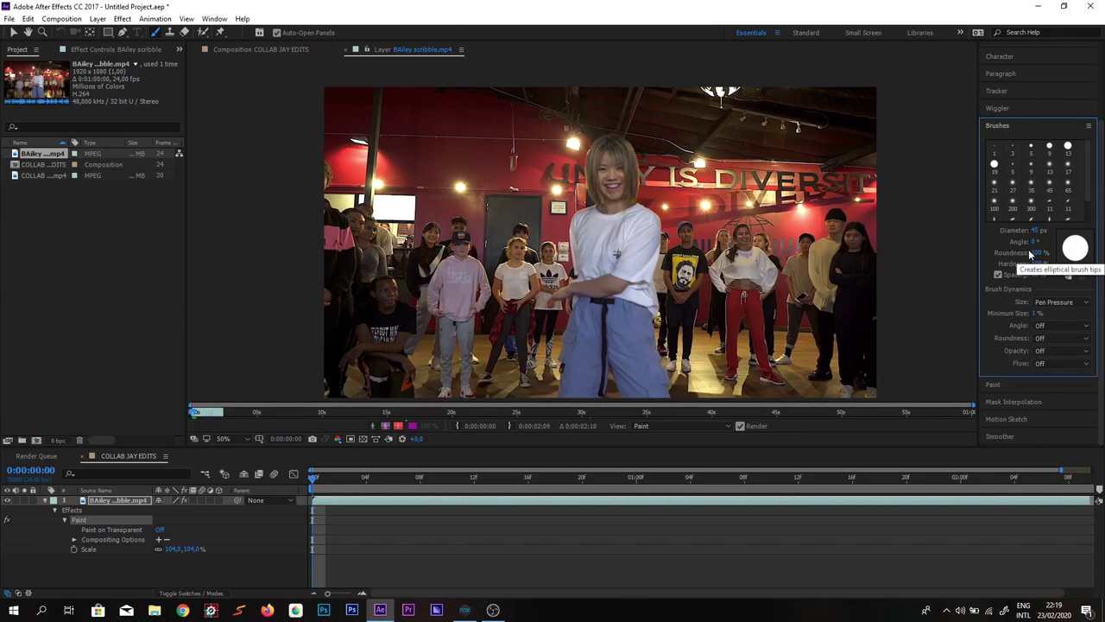
Step: Show the Paint settings and test a constant-duration brush stroke down the side of the dancer's shirt, undoing the test strokes
left_click(1014, 384)
left_click(1025, 283)
left_click(1050, 303)
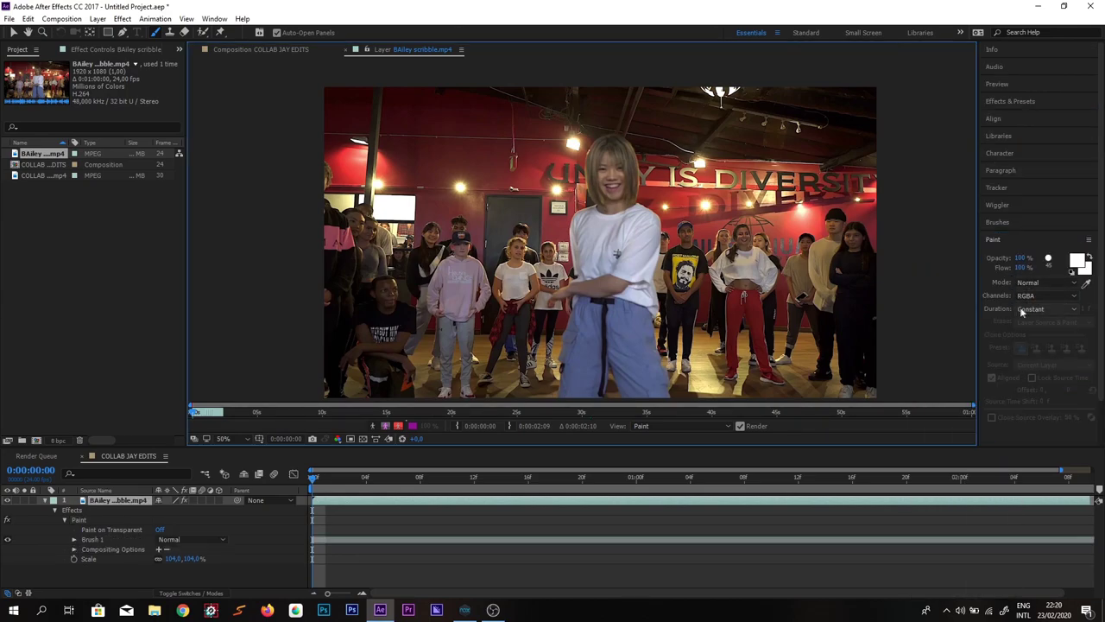
key("ctrl+z")
left_click_drag(636, 207, 661, 311)
key("ctrl+z")
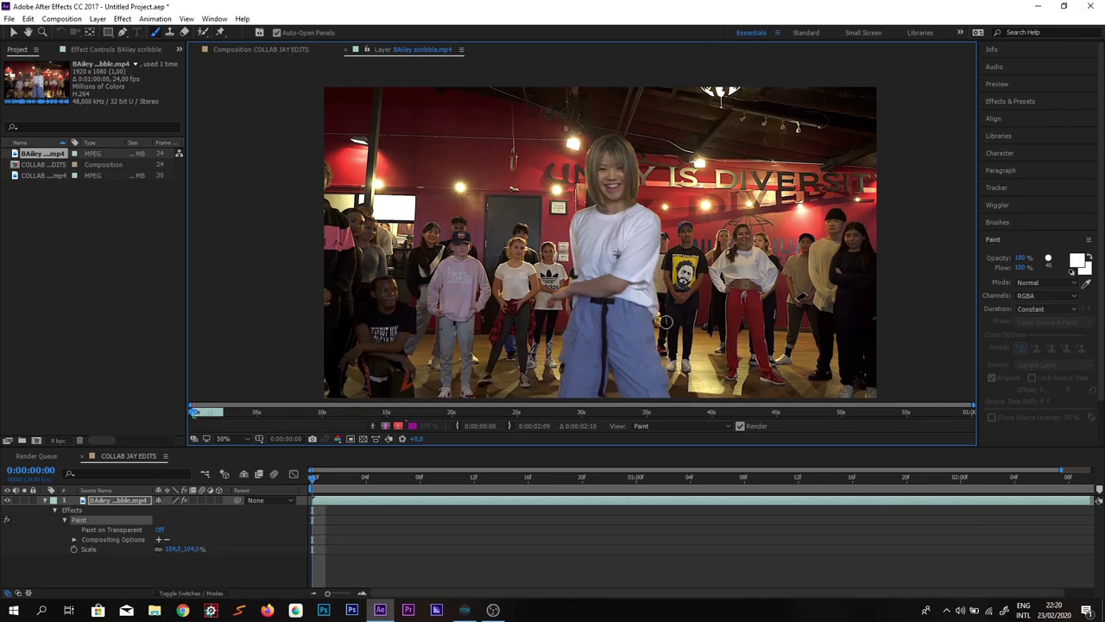
Step: Set the brush's paint duration to Single Frame and test a stroke across the dancer's shirt, undoing it
key("ctrl+b")
key("ctrl+b")
key("ctrl+b")
left_click(1048, 308)
left_click(1035, 351)
left_click_drag(620, 235, 761, 311)
key("ctrl+z")
Step: Advance the BAiley scribble layer frame by frame to 0:00:00:06
middle_click(443, 349)
key("ctrl+Right")
key("ctrl+Right")
key("ctrl+Right")
key("ctrl+Right")
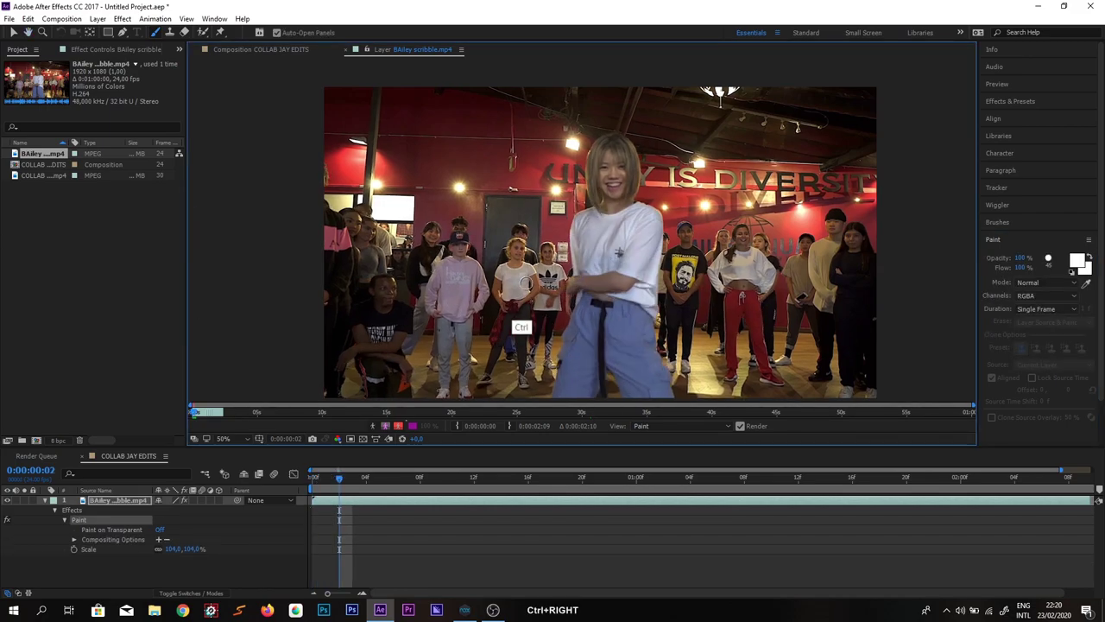
key("ctrl+Right")
key("ctrl+Right")
Step: Paint white single-frame brush marks at the dancer's lowered hand on each frame from 0:00:00:06 to 0:00:00:10
left_click_drag(563, 350, 551, 356)
key("ctrl+Right")
key("ctrl+Right")
left_click(553, 360)
key("ctrl+Right")
left_click(551, 366)
key("ctrl+Right")
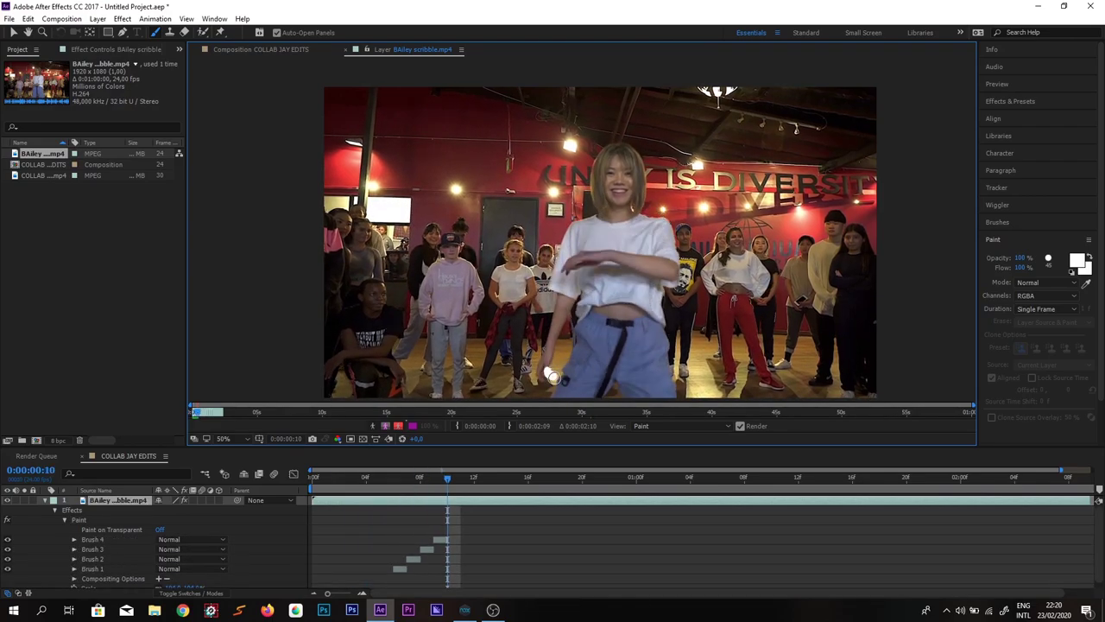
left_click(548, 373)
key("ctrl+Right")
Step: Undo all five brush marks at the dancer's hand, going back to frame 0:00:00:06
key("ctrl+z")
key("ctrl+z")
key("ctrl+z")
key("ctrl+z")
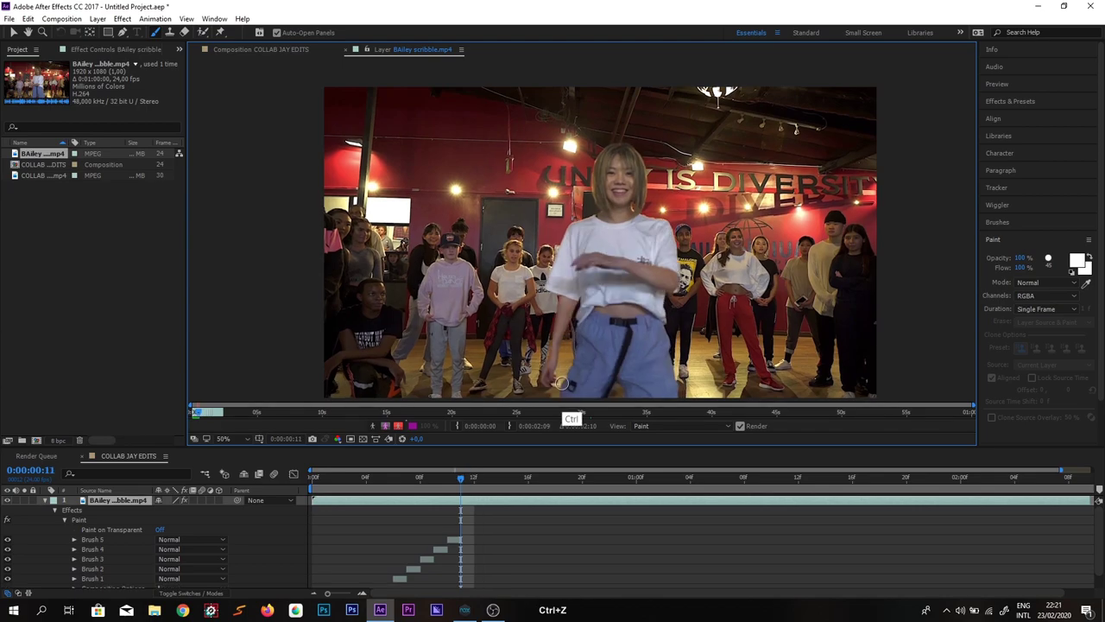
key("ctrl+z")
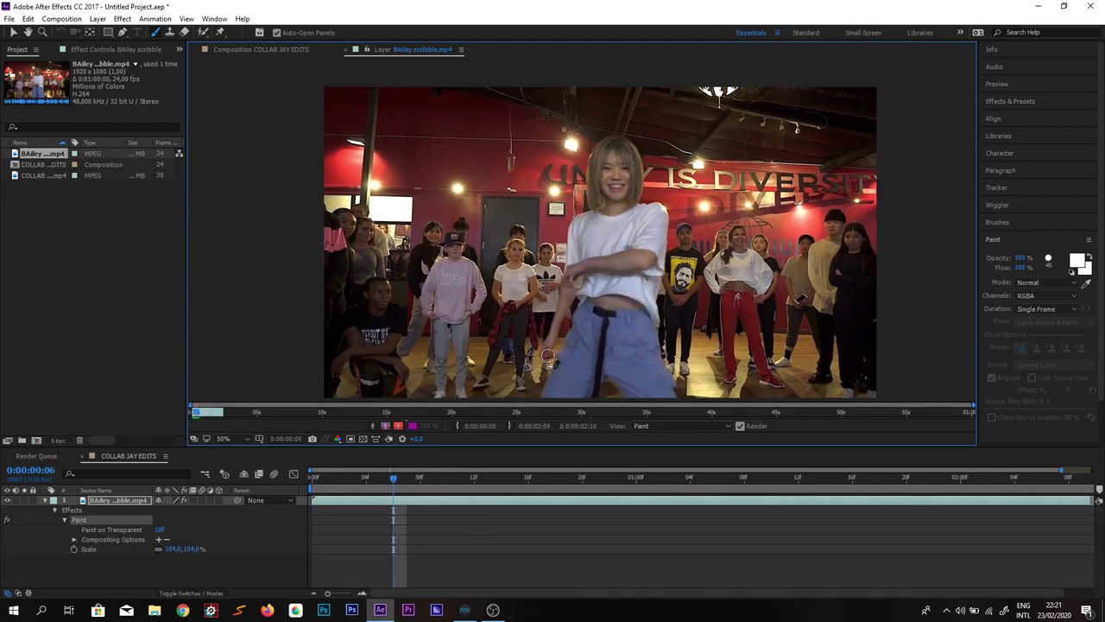
Step: Paint a white dab at the dancer's lowered hand on each frame from 0:00:00:06 to 0:00:00:09
left_click(547, 355)
key("ctrl+Right")
left_click(548, 357)
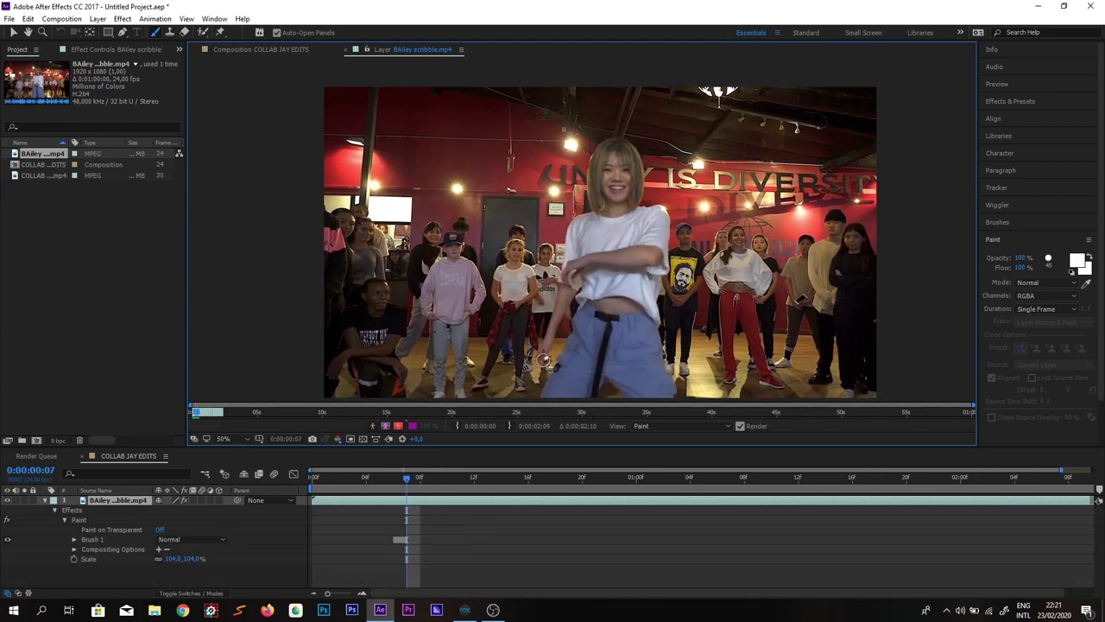
key("ctrl+Right")
left_click(547, 363)
key("ctrl+Right")
left_click(547, 363)
key("ctrl+Right")
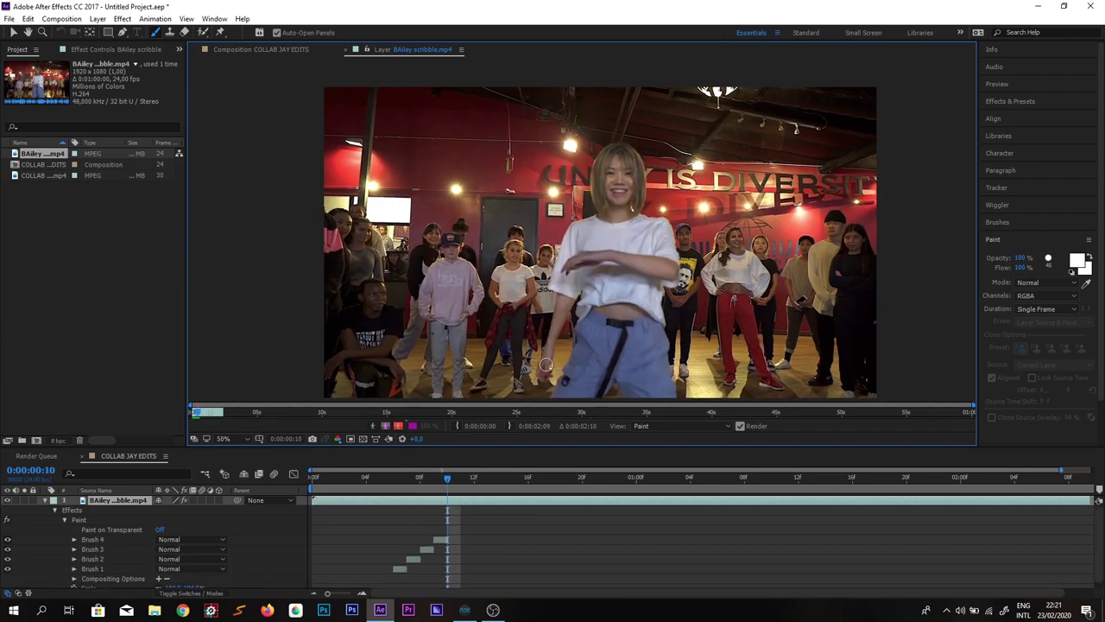
Step: Continue following the dancer's lowered hand with one white brush mark per frame from 0:00:00:10 to 0:00:00:14
left_click(549, 373)
key("ctrl+Right")
key("ctrl+Right")
key("ctrl+Left")
left_click(550, 380)
key("ctrl+Right")
left_click(554, 386)
key("ctrl+Right")
left_click(563, 389)
key("ctrl+Right")
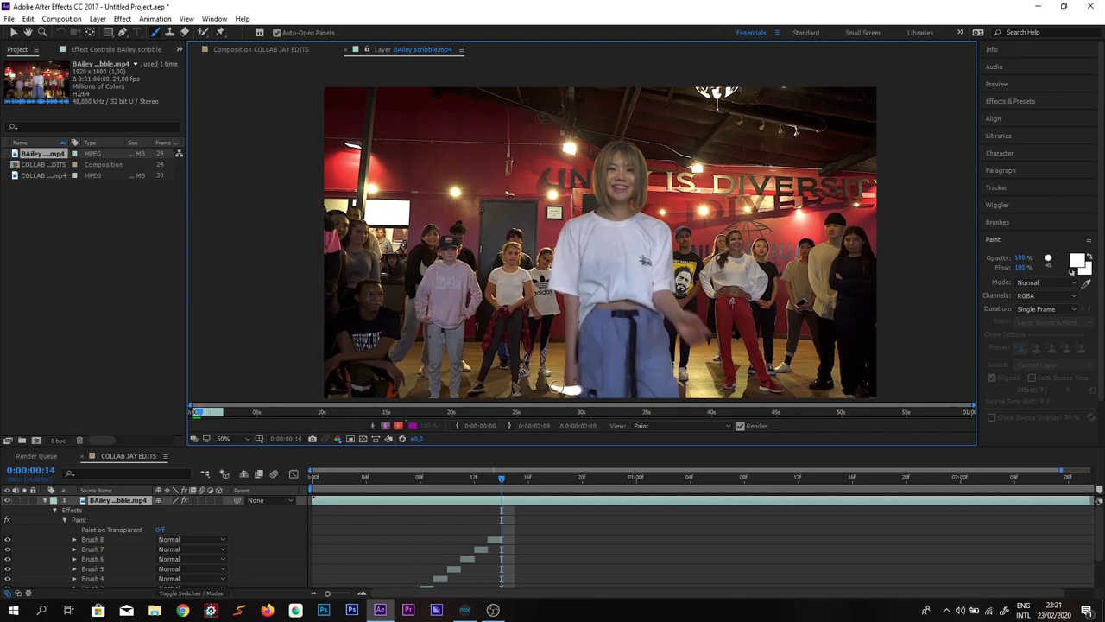
left_click(549, 383)
key("ctrl+Right")
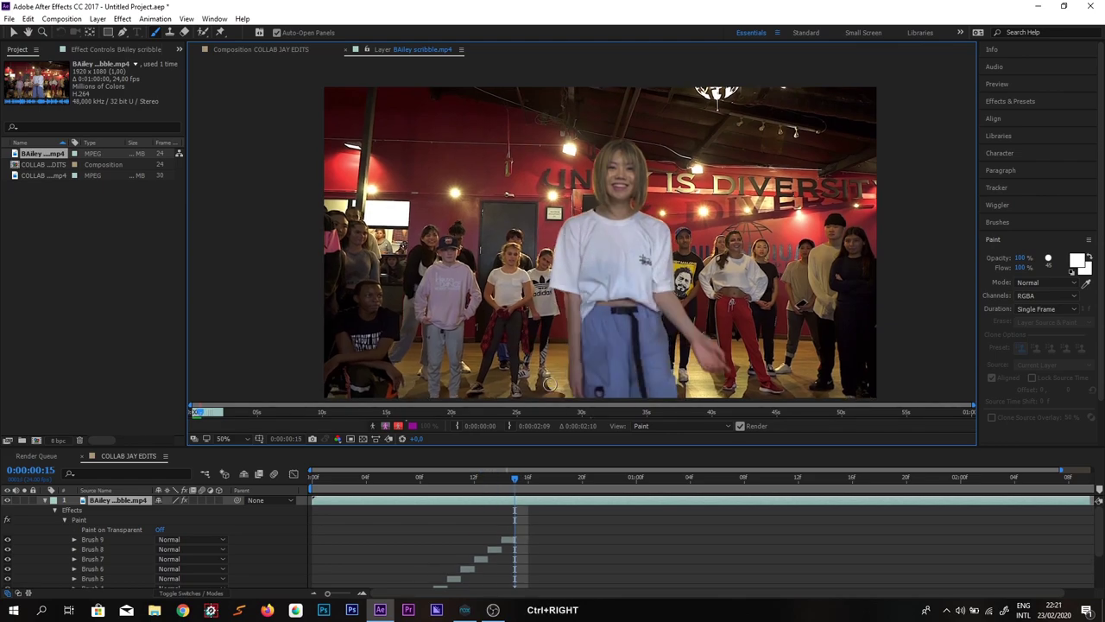
Step: Paint single-frame marks from 0:00:00:15 to 0:00:00:19, growing from a dab beside her leg into strokes rising across her torso
left_click(561, 385)
key("ctrl+Right")
key("ctrl+Left")
key("ctrl+Right")
key("ctrl+Right")
mouse_move(589, 385)
left_mouse_down()
mouse_move(640, 348)
mouse_move(678, 291)
mouse_move(616, 368)
left_mouse_up()
key("ctrl+Right")
left_click_drag(613, 373, 671, 299)
key("ctrl+Right")
mouse_move(637, 349)
left_mouse_down()
mouse_move(672, 292)
mouse_move(686, 204)
mouse_move(644, 195)
left_mouse_up()
Step: Paint curved white strokes rising from the dancer's hip towards her hand, frame by frame up to 0:00:01:03
key("ctrl+Right")
key("ctrl+Right")
key("ctrl+Right")
key("ctrl+Right")
key("ctrl+Right")
mouse_move(556, 359)
left_mouse_down()
mouse_move(573, 343)
mouse_move(573, 255)
left_mouse_up()
key("ctrl+Right")
key("ctrl+Right")
key("ctrl+Right")
left_click_drag(553, 331, 580, 231)
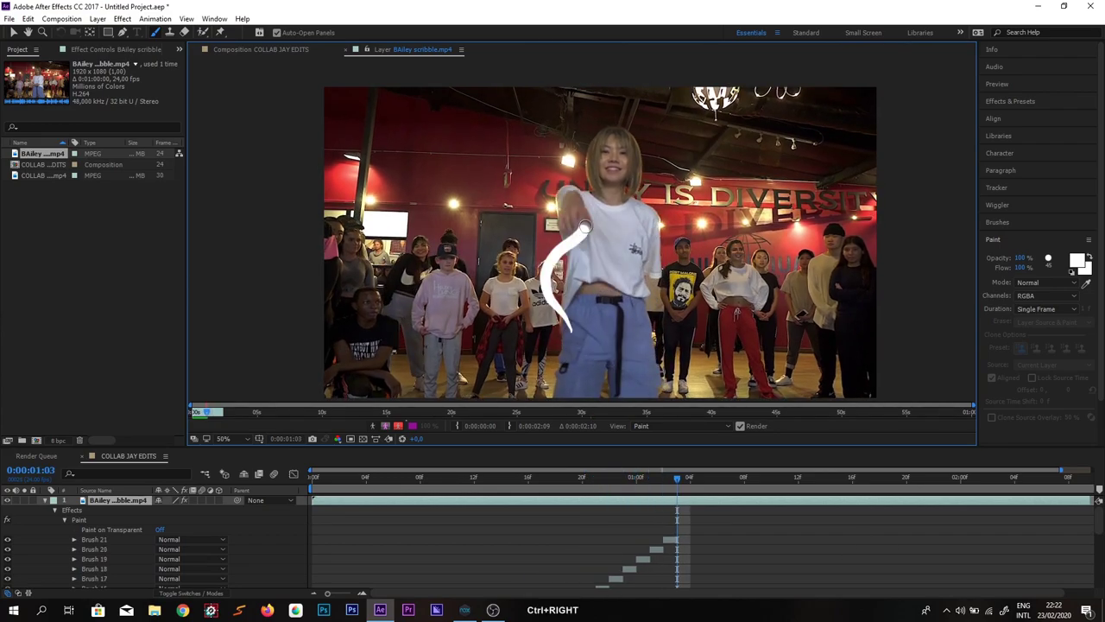
Step: Paint one white stroke per frame from 0:00:01:04 to 0:00:01:07, sweeping up from beside her torso past her shoulder
key("ctrl+Right")
left_click_drag(545, 312, 570, 249)
key("ctrl+Right")
left_click_drag(553, 287, 561, 165)
key("ctrl+Right")
mouse_move(573, 262)
left_mouse_down()
mouse_move(571, 194)
mouse_move(547, 121)
left_mouse_up()
key("ctrl+Right")
mouse_move(569, 235)
left_mouse_down()
mouse_move(546, 99)
mouse_move(579, 124)
mouse_move(549, 92)
mouse_move(606, 110)
mouse_move(611, 122)
mouse_move(526, 126)
mouse_move(607, 132)
left_mouse_up()
Step: Continue the scribble frame by frame up to 0:00:01:15 with white strokes around the dancer's arm and shirt
key("ctrl+Right")
key("ctrl+Right")
key("ctrl+Right")
key("ctrl+Right")
mouse_move(572, 226)
left_mouse_down()
mouse_move(585, 283)
mouse_move(570, 277)
mouse_move(563, 199)
left_mouse_up()
key("ctrl+Right")
key("ctrl+Right")
left_click_drag(561, 294, 559, 207)
key("ctrl+Right")
key("ctrl+Right")
mouse_move(552, 304)
left_mouse_down()
mouse_move(630, 256)
mouse_move(647, 216)
left_mouse_up()
Step: Paint short white marks on the dancer's shirt and beside her head, frame by frame up to 0:00:01:20
key("ctrl+Right")
key("ctrl+Right")
left_click(611, 275)
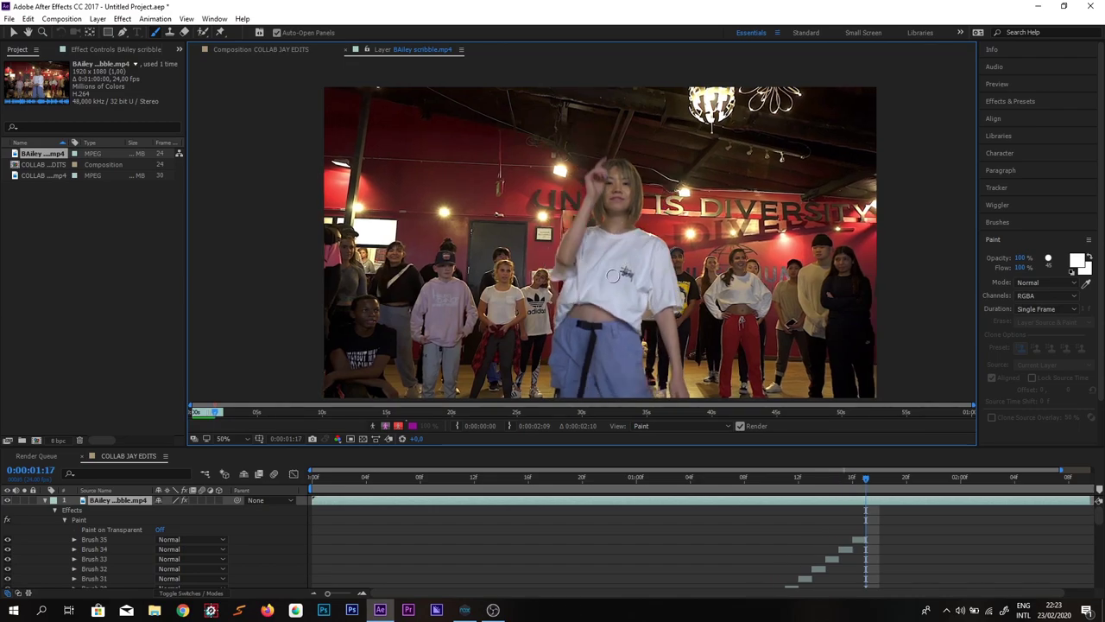
key("ctrl+Right")
left_click(647, 229)
key("ctrl+Right")
left_click_drag(673, 161, 637, 183)
key("ctrl+Right")
left_click(589, 235)
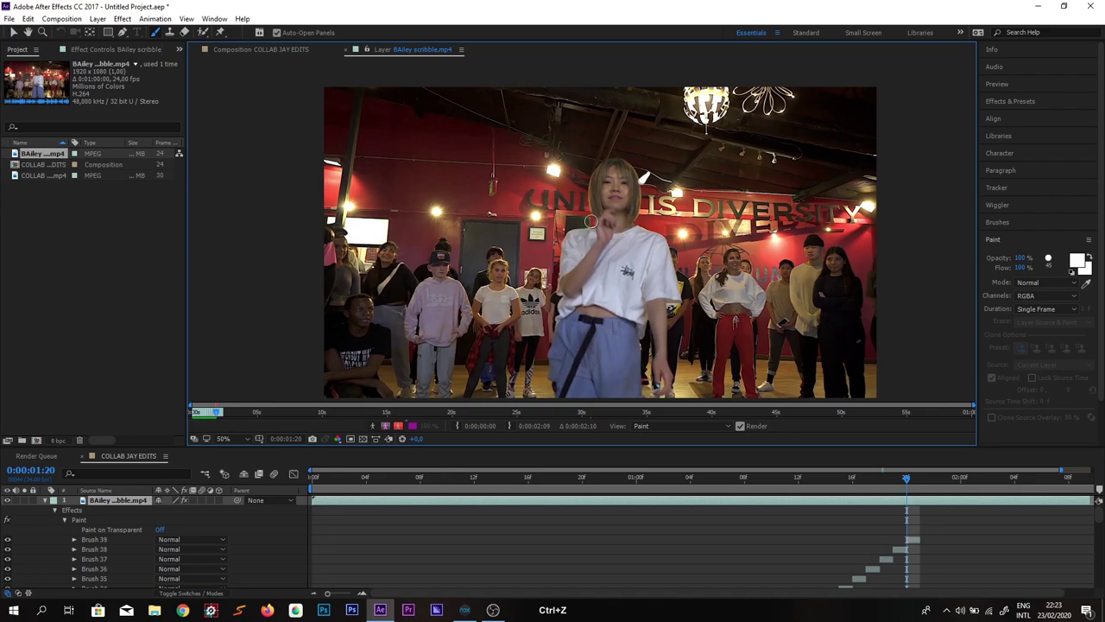
Step: Paint downward strokes over the dancer's torso from 0:00:01:21, undo the latest ones and redraw a longer stroke down to her trousers
key("ctrl+Right")
left_click_drag(587, 229, 577, 288)
key("ctrl+Right")
mouse_move(592, 251)
left_mouse_down()
mouse_move(578, 322)
mouse_move(600, 322)
left_mouse_up()
key("ctrl+Right")
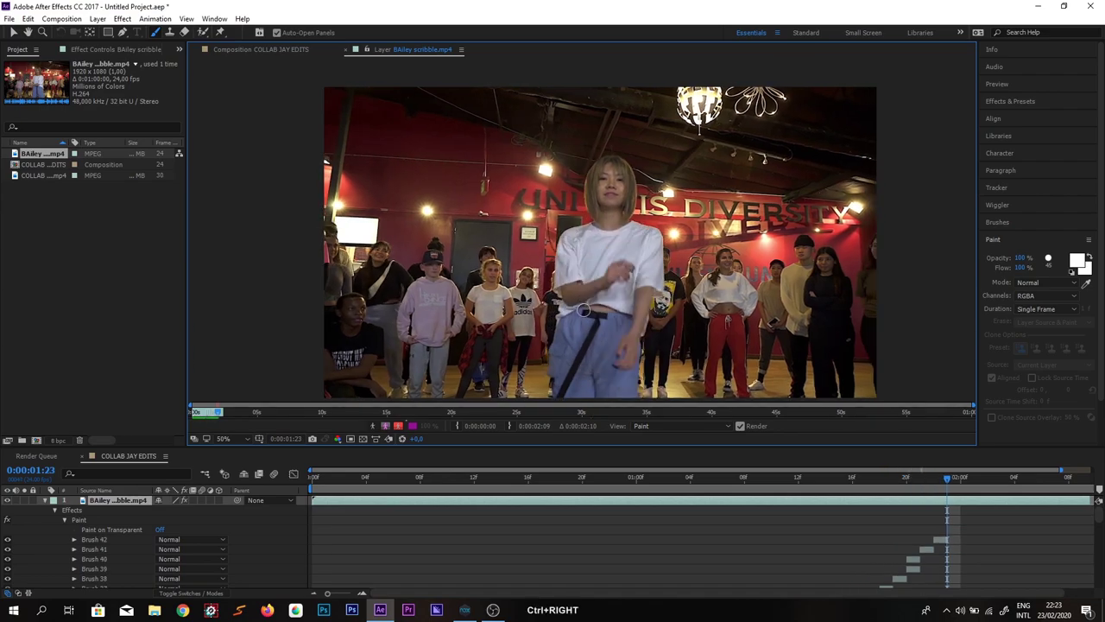
key("ctrl+z")
key("ctrl+z")
mouse_move(593, 230)
left_mouse_down()
mouse_move(576, 313)
mouse_move(585, 296)
mouse_move(610, 384)
left_mouse_up()
Step: Paint white marks near the dancer's lowered hands, advancing frame by frame to 0:00:02:05
key("ctrl+Right")
key("ctrl+Right")
key("ctrl+Right")
key("ctrl+Right")
key("ctrl+Right")
left_click_drag(599, 335, 596, 385)
key("ctrl+Right")
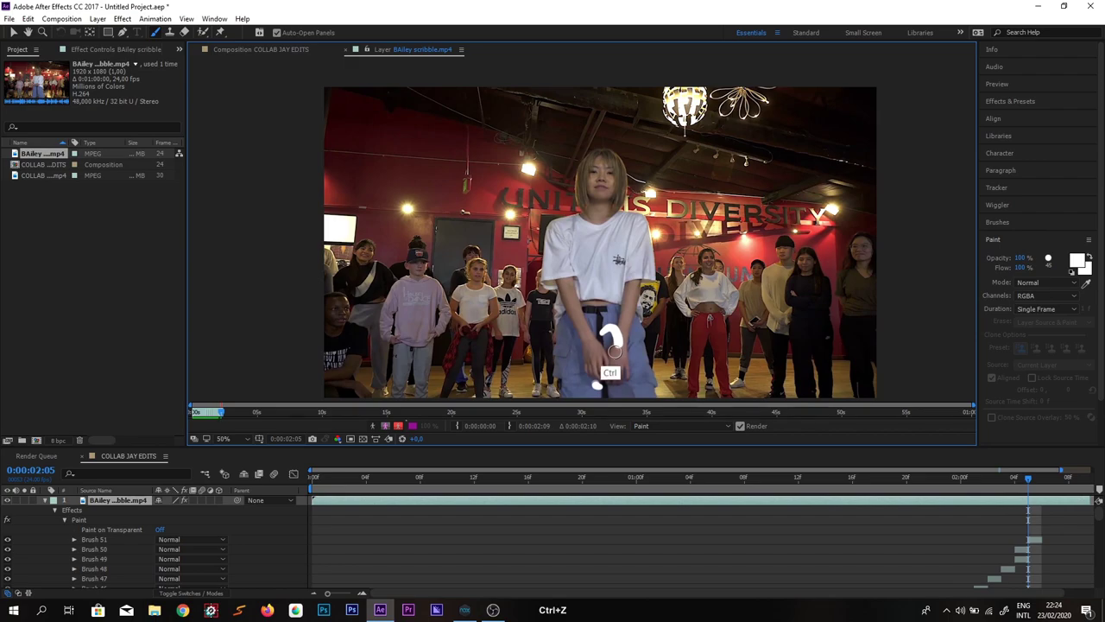
Step: Continue the white scribble around the dancer's waist and arm frame by frame up to 0:00:02:12
key("ctrl+Right")
key("ctrl+Right")
mouse_move(619, 284)
left_mouse_down()
mouse_move(617, 326)
mouse_move(570, 390)
mouse_move(593, 367)
mouse_move(523, 397)
mouse_move(543, 364)
mouse_move(573, 386)
mouse_move(540, 401)
mouse_move(553, 351)
mouse_move(522, 382)
mouse_move(549, 346)
left_mouse_up()
key("ctrl+Right")
key("ctrl+Right")
key("ctrl+Right")
key("ctrl+Right")
key("ctrl+Right")
left_click(649, 285)
key("ctrl+Right")
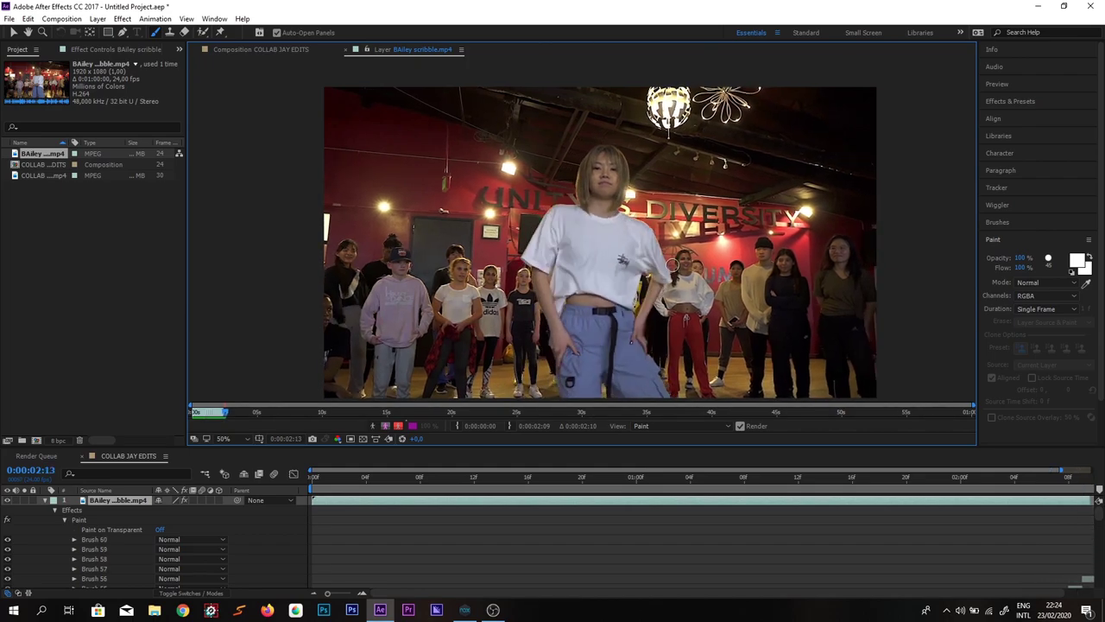
Step: Paint single-frame strokes beside the dancer's shoulder, across her torso and beside her hip from 0:00:02:13 to 0:00:02:18
left_click_drag(696, 239, 708, 221)
key("ctrl+Right")
left_click_drag(709, 259, 597, 256)
key("ctrl+Right")
mouse_move(533, 343)
left_mouse_down()
mouse_move(690, 214)
mouse_move(524, 385)
mouse_move(546, 382)
left_mouse_up()
key("ctrl+Right")
key("ctrl+Right")
key("ctrl+Right")
left_click_drag(528, 372, 545, 379)
key("ctrl+Right")
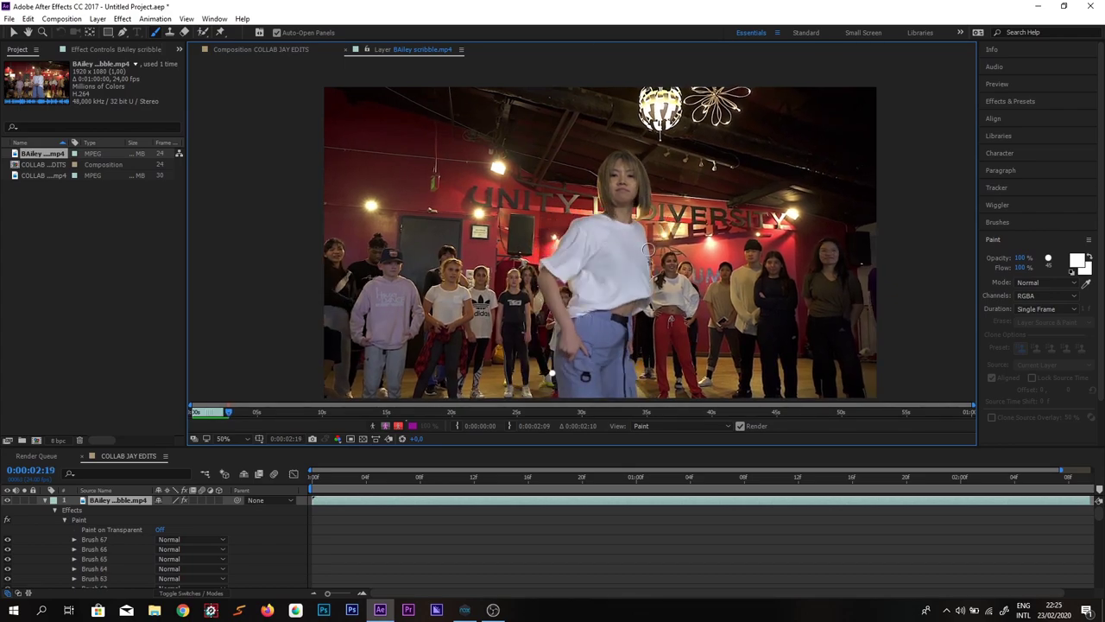
Step: Paint diagonal white strokes from the dancer's shoulder down past her arm from 0:00:02:19 onwards, undoing the last unwanted mark
mouse_move(647, 249)
left_mouse_down()
mouse_move(675, 228)
mouse_move(652, 247)
left_mouse_up()
key("ctrl+Right")
key("ctrl+Right")
left_click_drag(682, 205, 528, 317)
key("ctrl+Right")
mouse_move(640, 217)
left_mouse_down()
mouse_move(583, 257)
mouse_move(528, 328)
left_mouse_up()
key("ctrl+Right")
left_click_drag(562, 280, 542, 324)
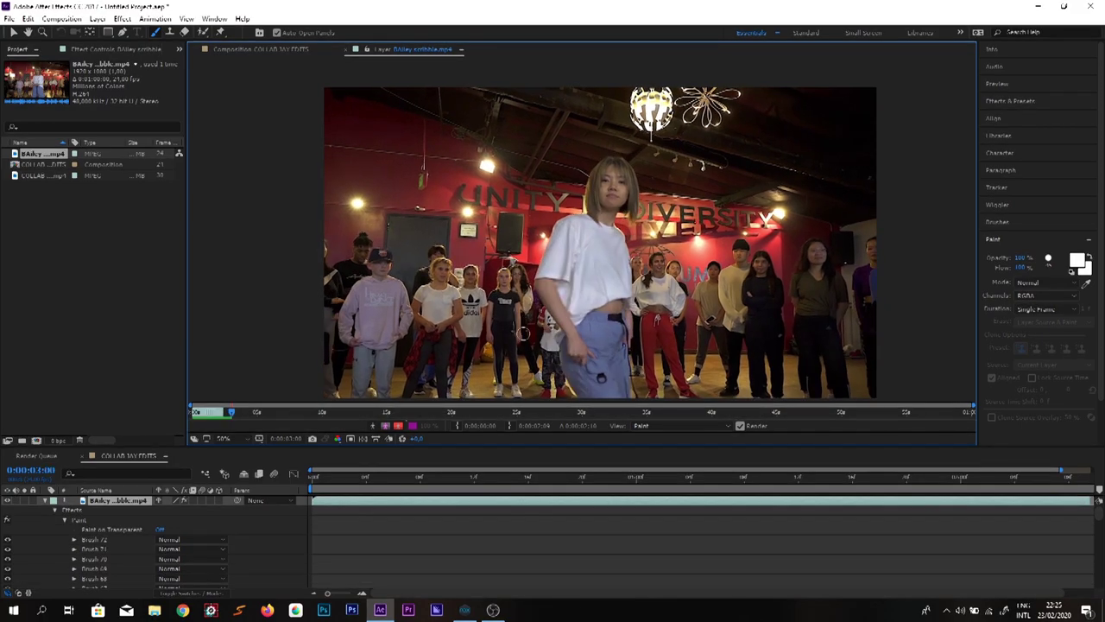
key("ctrl+z")
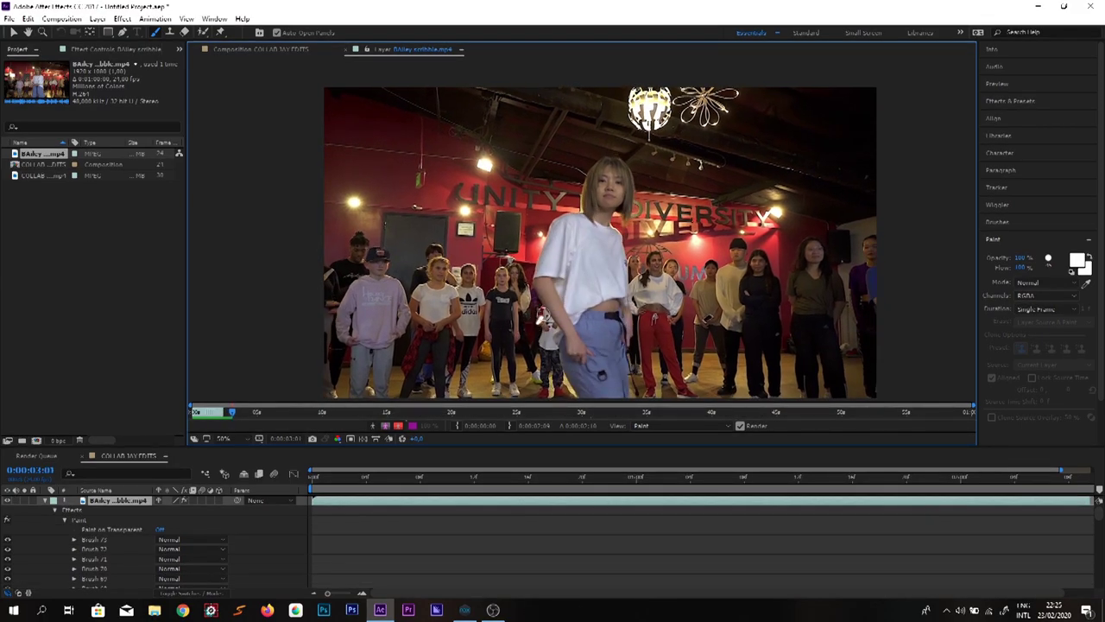
Step: Reduce the layer view to 33.3%, zoom out the timeline and return to the COLLAB JAY EDITS composition view
left_click(224, 438)
left_click(249, 321)
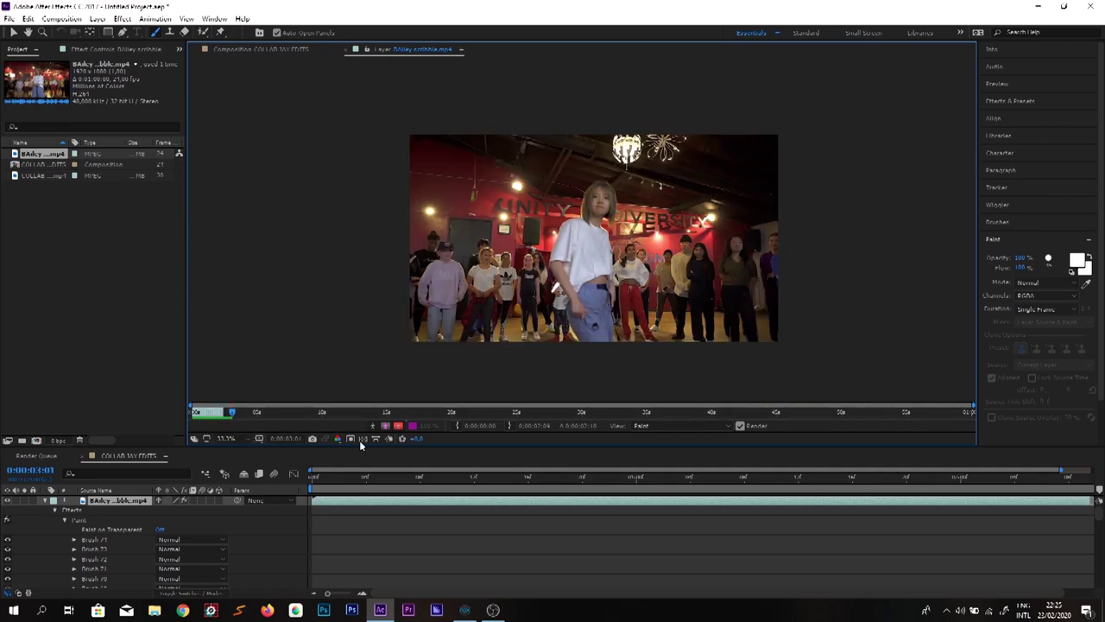
left_click(316, 593)
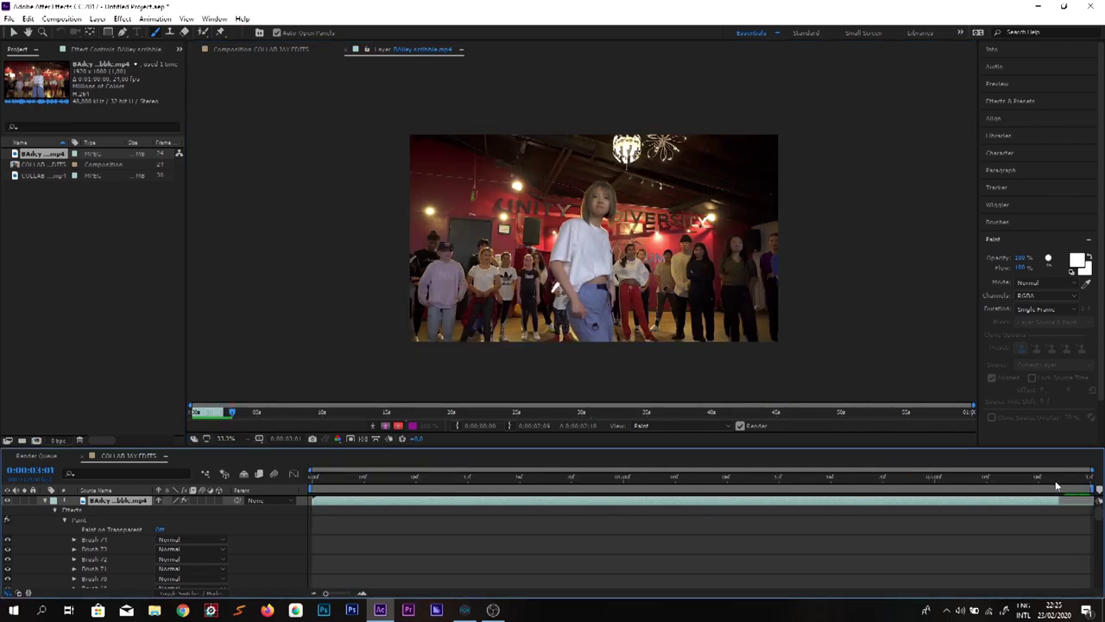
key("space")
left_click(271, 51)
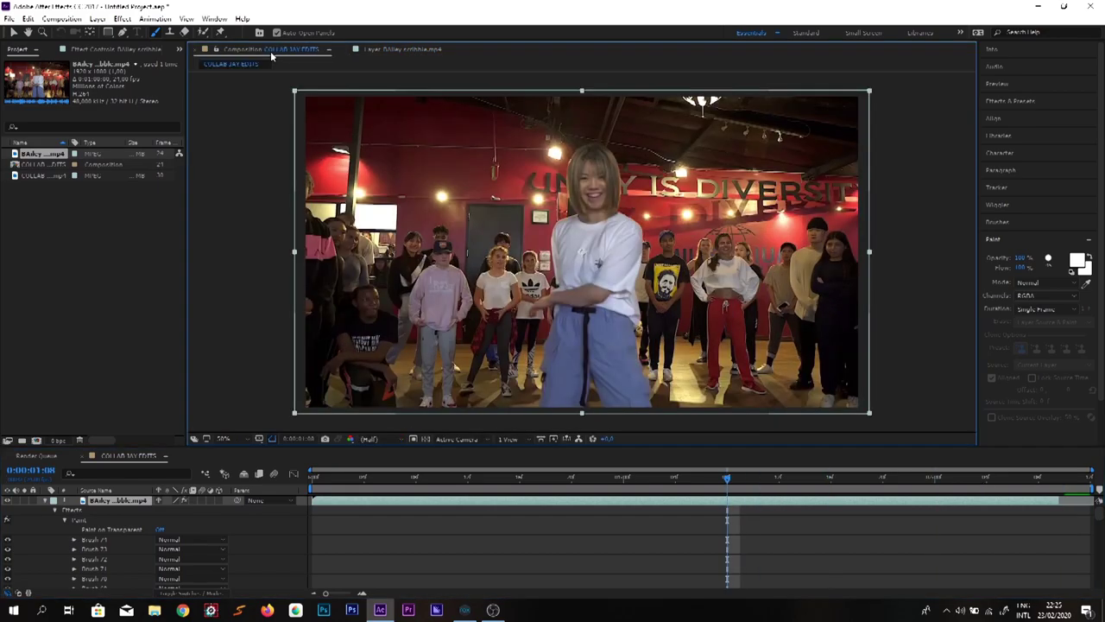
Step: End the work area at 0:00:02:09, trim the composition to it and return to the first frame
left_click_drag(763, 482, 1055, 483)
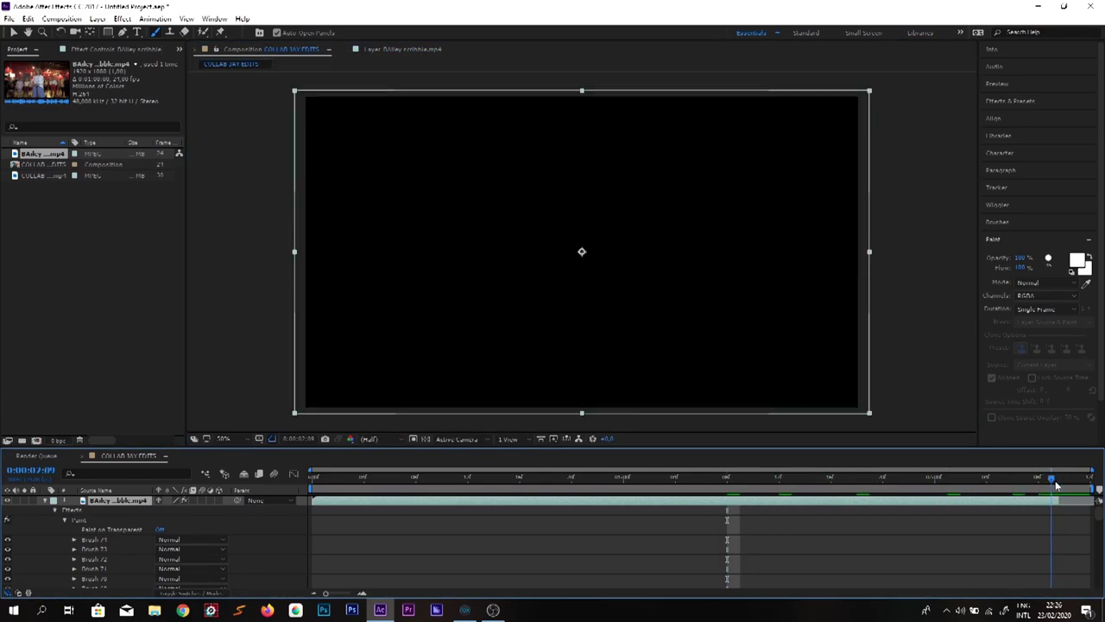
key("n")
right_click(1037, 489)
left_click(1046, 523)
left_click_drag(324, 480, 288, 486)
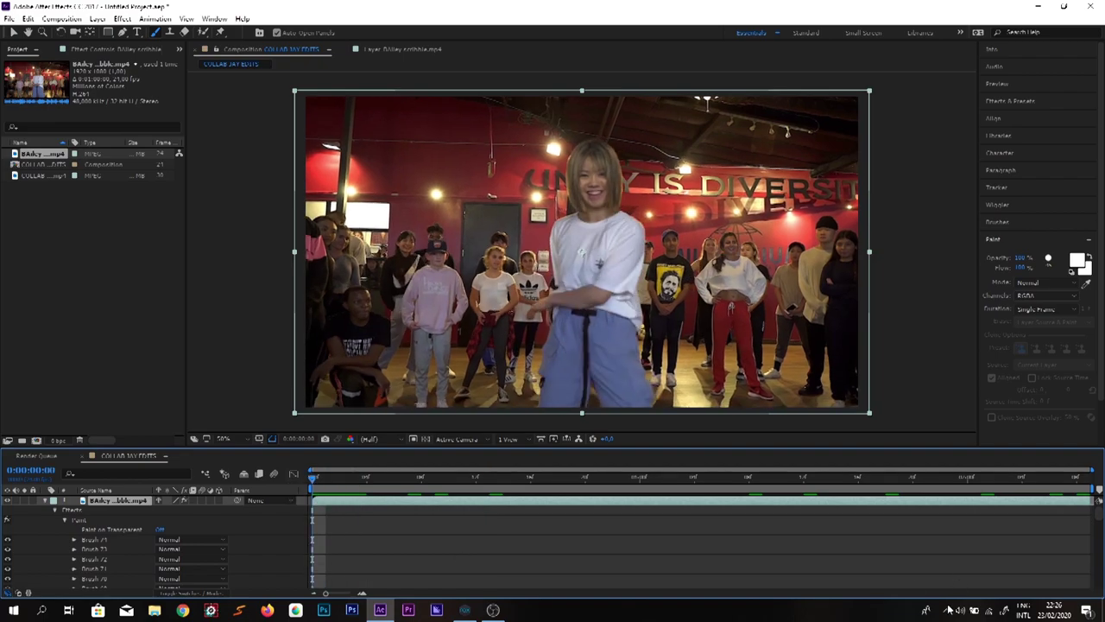
Step: Switch to the PenTablet driver settings and open the express keys settings
left_click(947, 610)
double_click(916, 585)
left_click(712, 441)
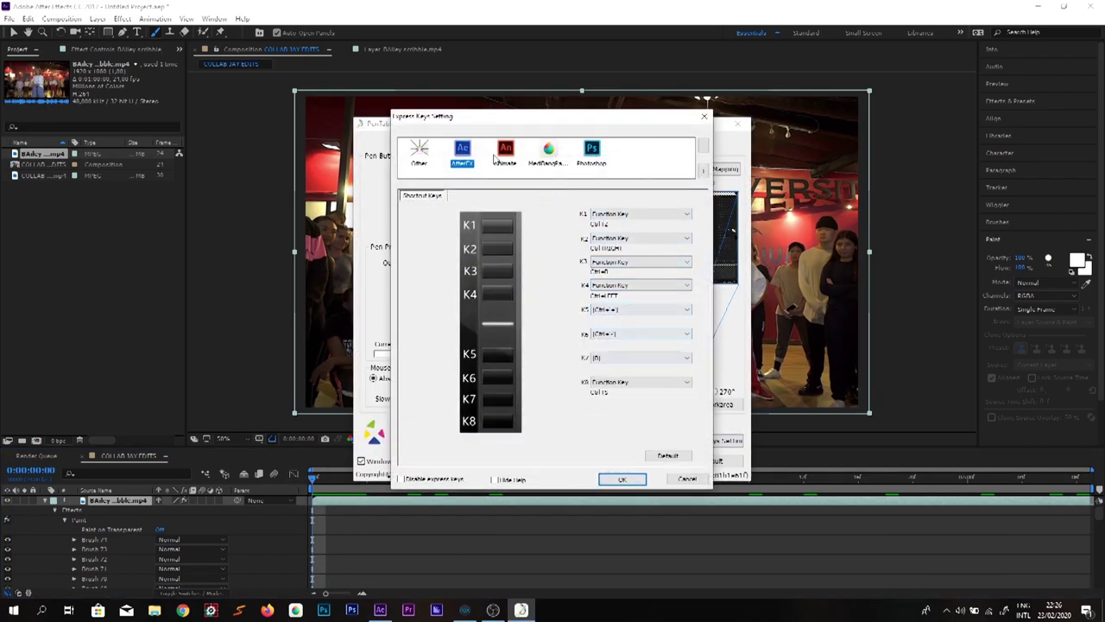
Step: Close the express keys and tablet driver windows without changes, and preview the scribble animation in the composition
left_click(683, 479)
left_click(657, 465)
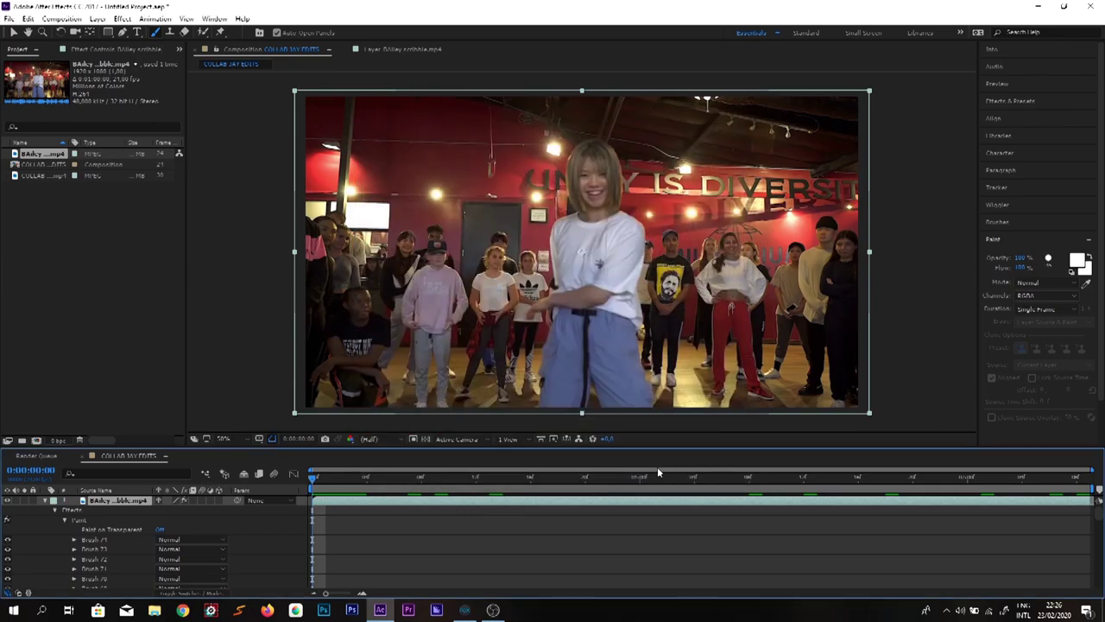
key("space")
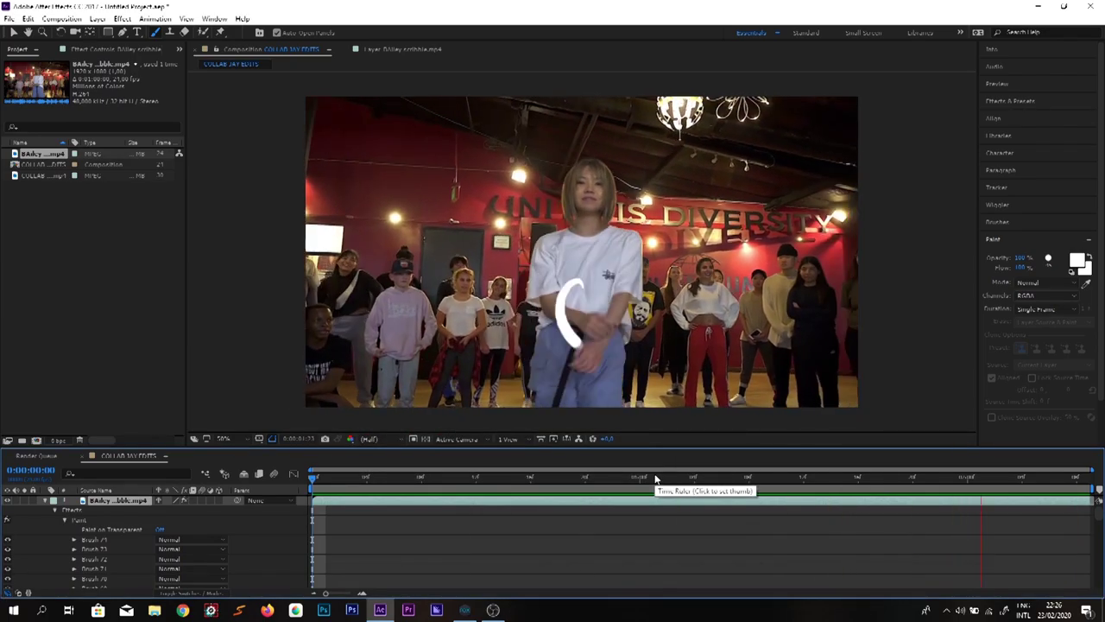
key("space")
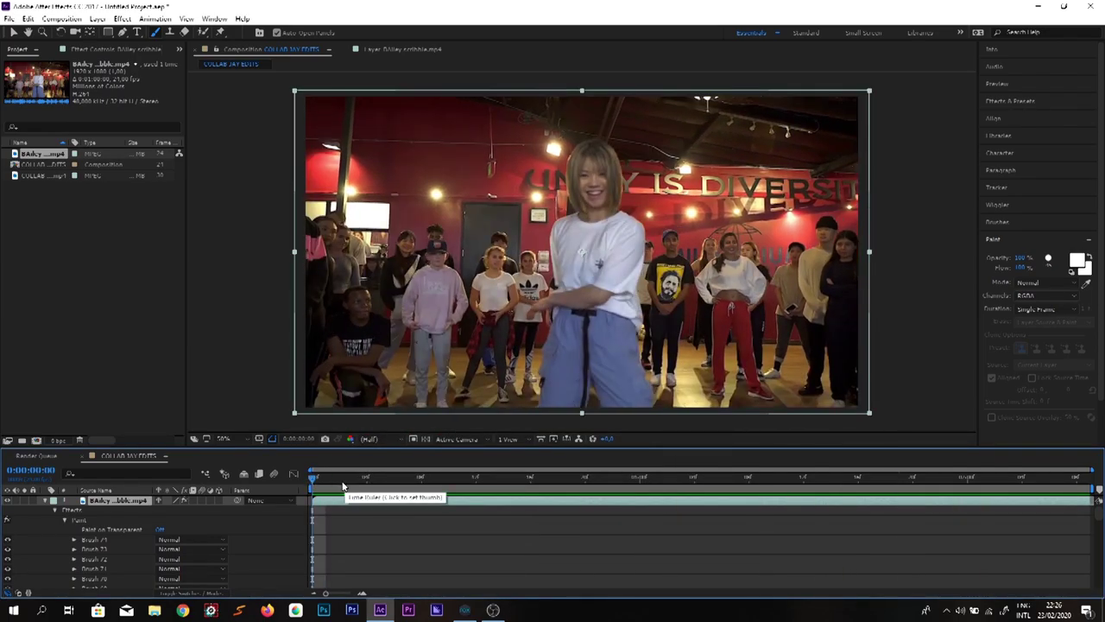
Step: Go to 0:00:00:16 and set the BAiley scribble layer's scale to 100%
left_click_drag(314, 479, 544, 481)
key("ctrl+Left")
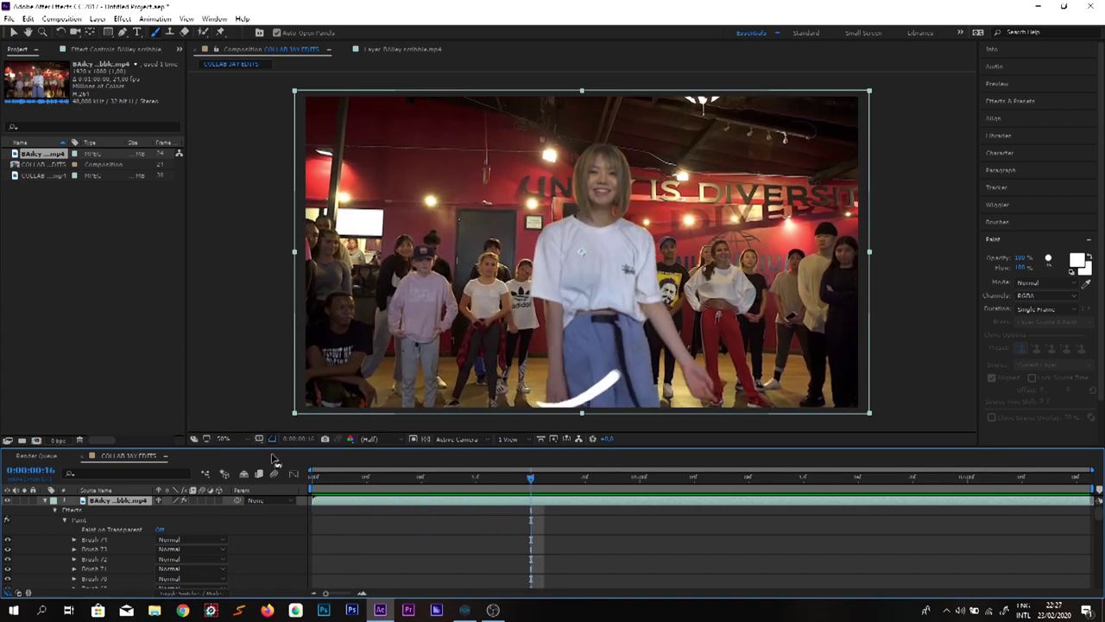
key("u")
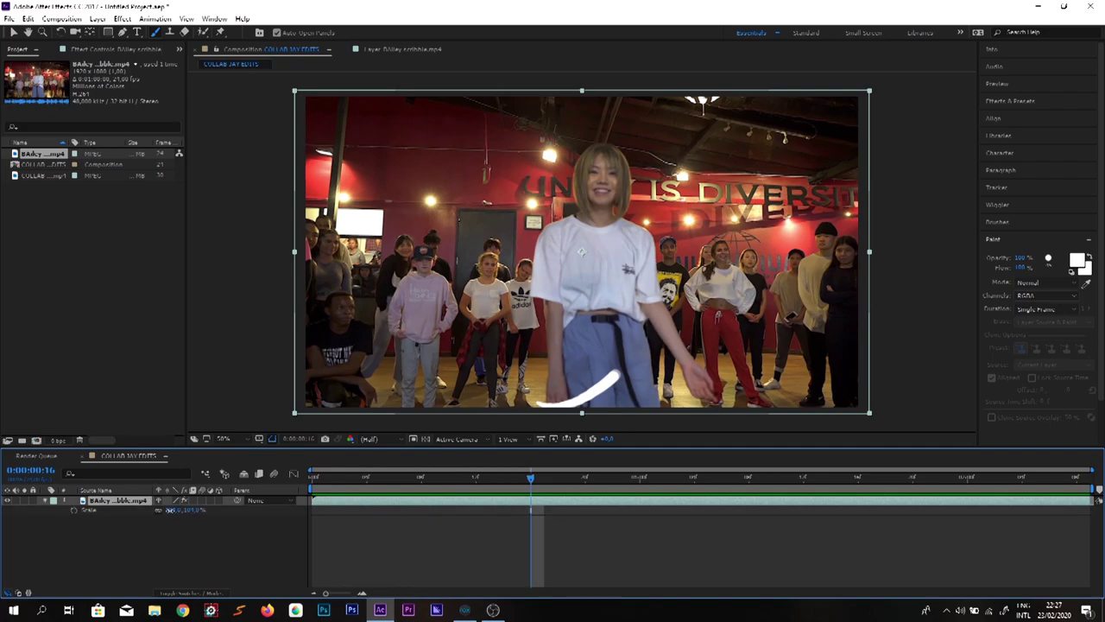
left_click_drag(169, 509, 172, 522)
key("Return")
key("ctrl+Left")
key("ctrl+Right")
Step: Open the BAiley scribble layer view at 100% magnification and go to frame 0:00:00:16
left_click(223, 439)
left_click(250, 362)
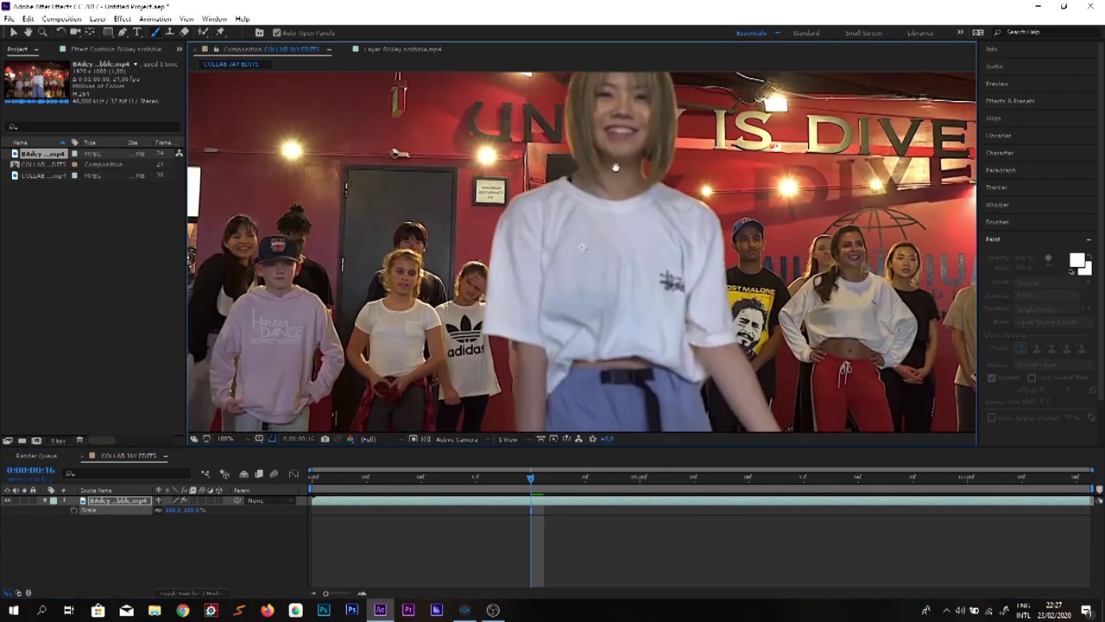
key("ctrl+Right")
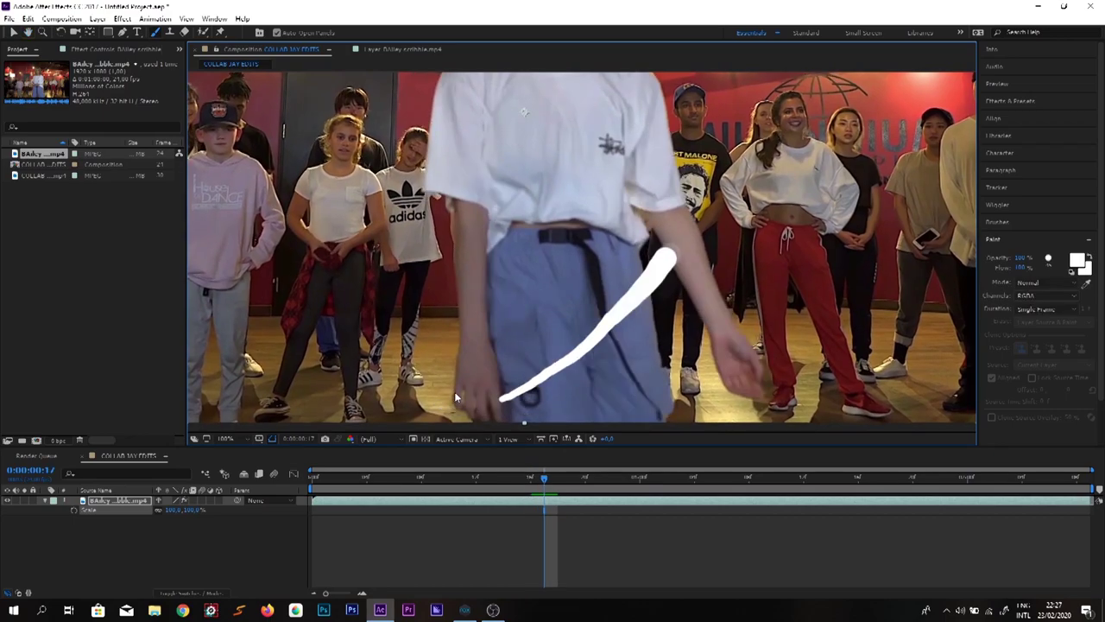
left_click(416, 49)
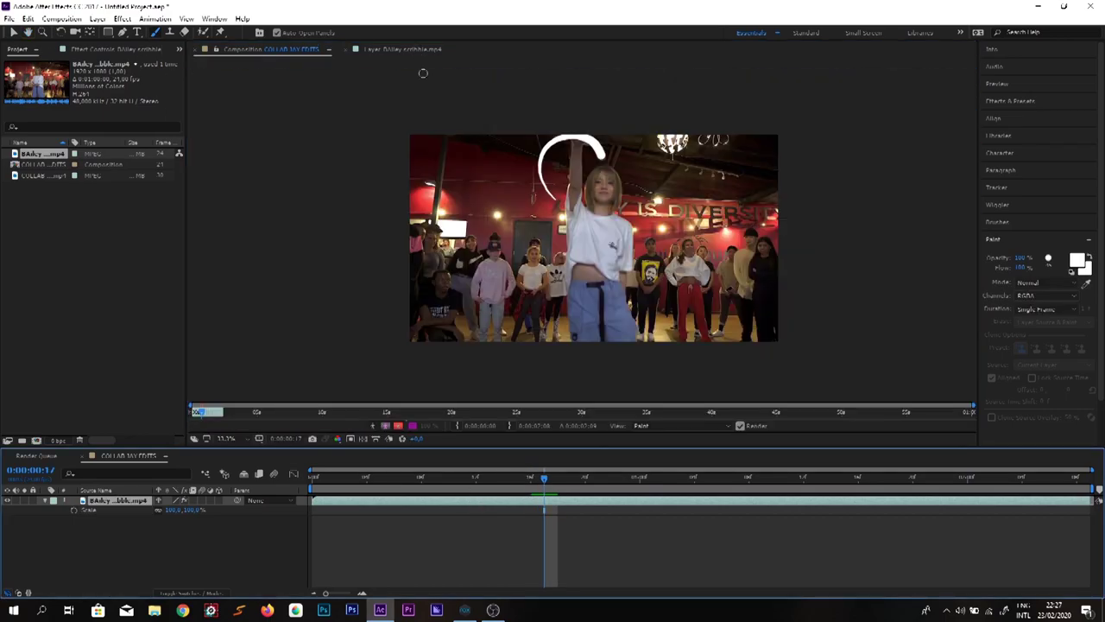
left_click(225, 438)
left_click(251, 398)
key("ctrl+Left")
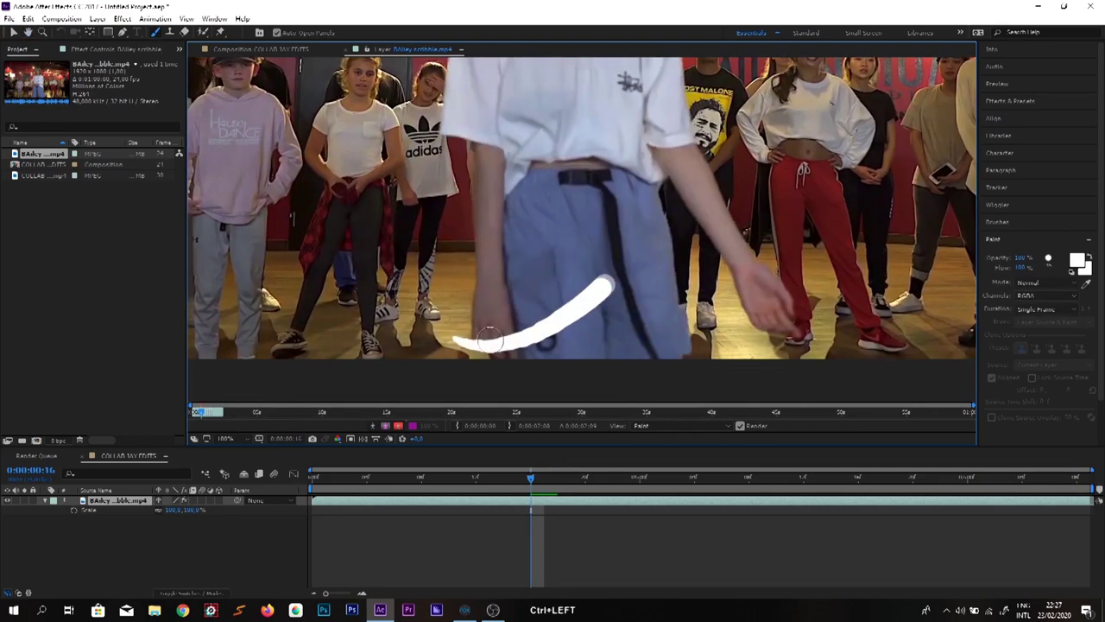
Step: Paint shrinking white trail marks below the dancer's lowered hand, frame by frame up to 0:00:00:22
key("ctrl+Right")
key("ctrl+Right")
key("ctrl+Right")
key("ctrl+Right")
key("ctrl+Right")
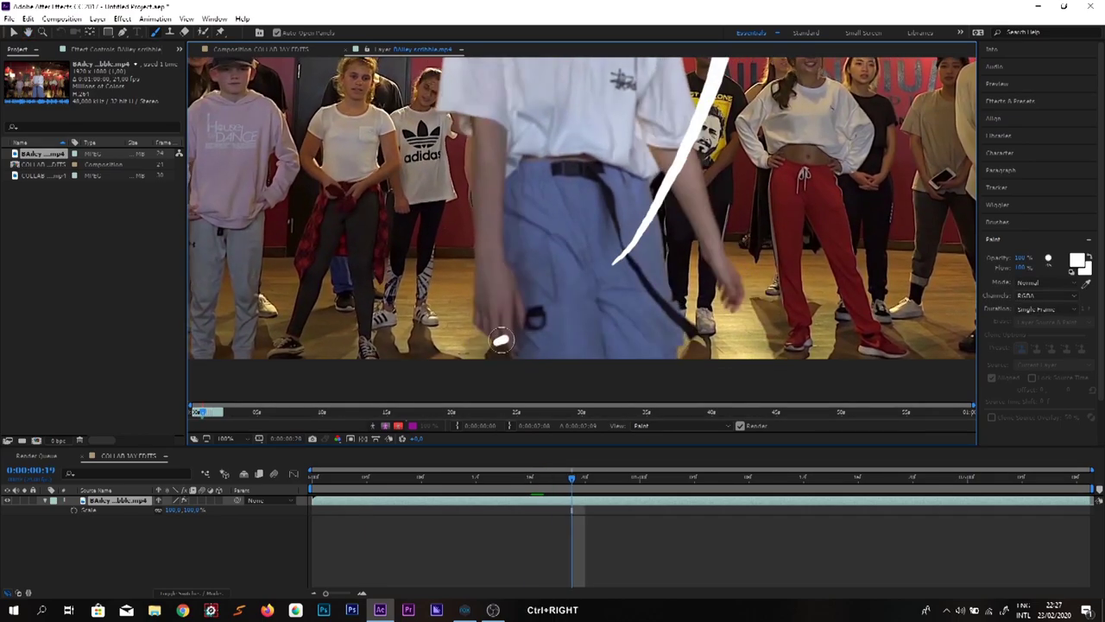
key("ctrl+Right")
right_click(515, 334)
left_click(517, 336)
left_click(516, 333)
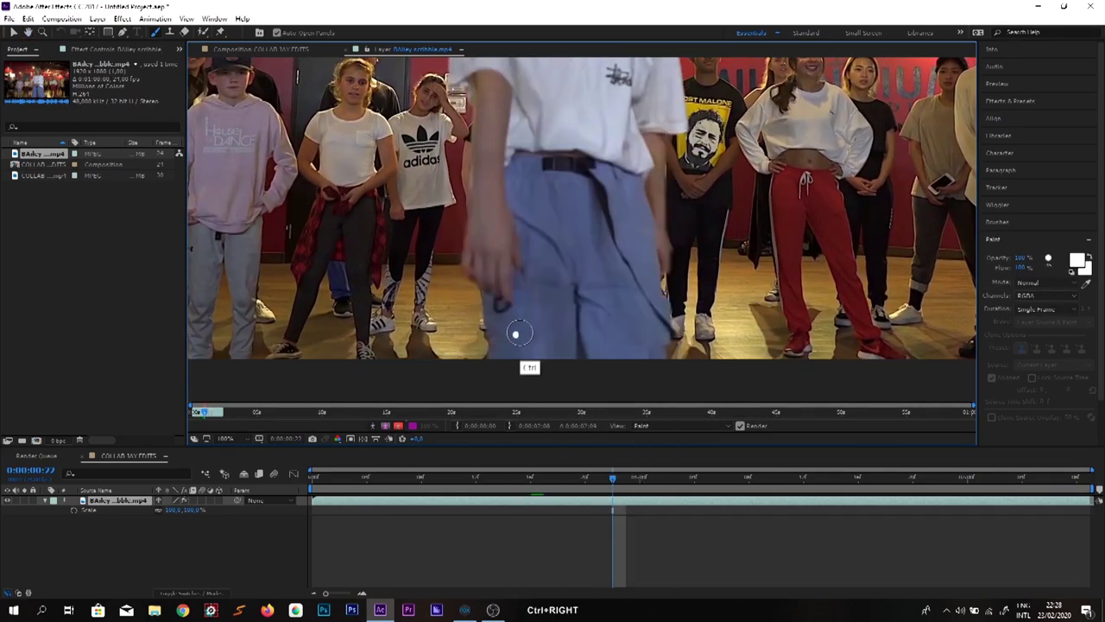
key("ctrl+Right")
Step: Return to about 0:00:00:18 and paint a second shrinking trail mark across the dancer's trousers, frame by frame up to 0:00:01:00
key("ctrl+Left")
key("ctrl+Left")
key("ctrl+Left")
key("ctrl+Left")
key("ctrl+Left")
key("ctrl+Left")
key("ctrl+Right")
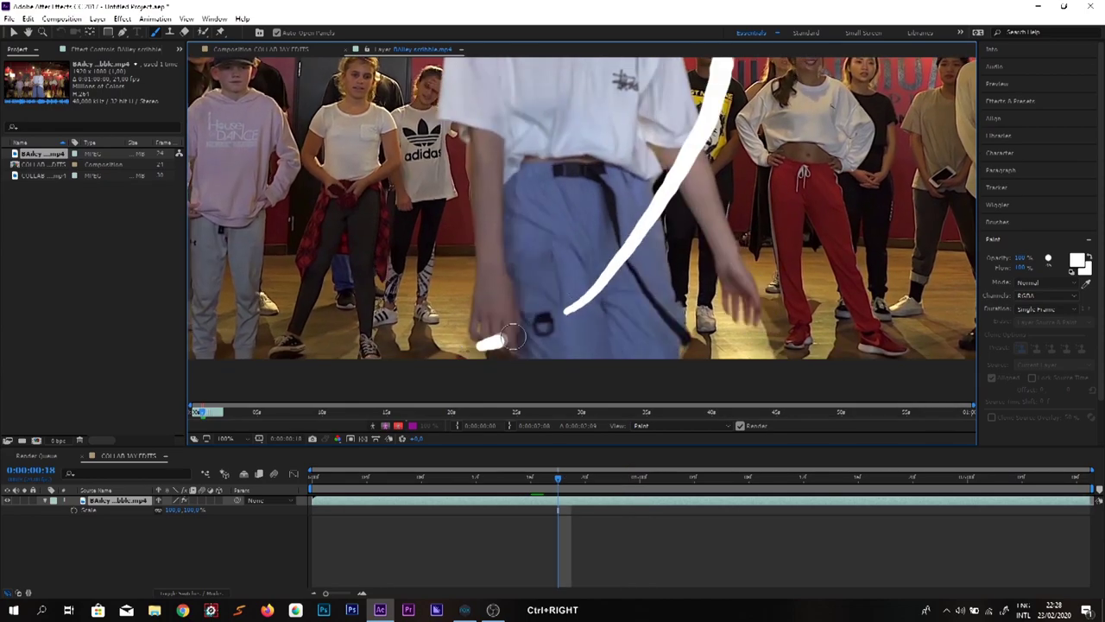
key("ctrl+Right")
key("ctrl+Right")
key("ctrl+Right")
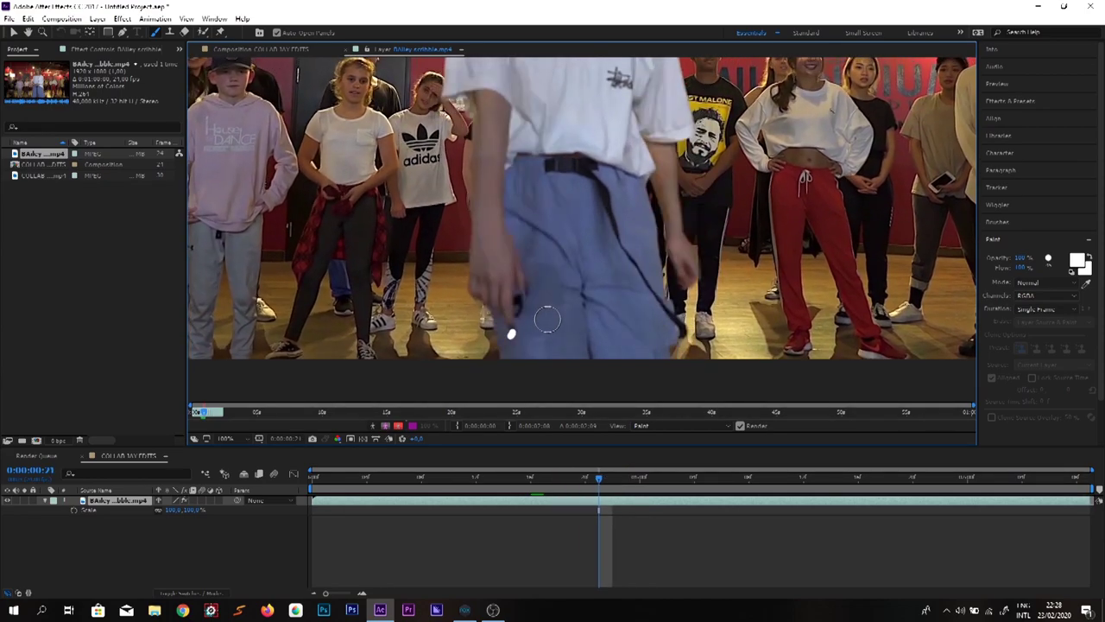
key("ctrl+Right")
key("ctrl+Right")
key("ctrl+Right")
Step: Return to 0:00:00:19 and paint a third shrinking dash higher on the trousers, near the hanging belt, on each following frame
key("ctrl+Left")
key("ctrl+Left")
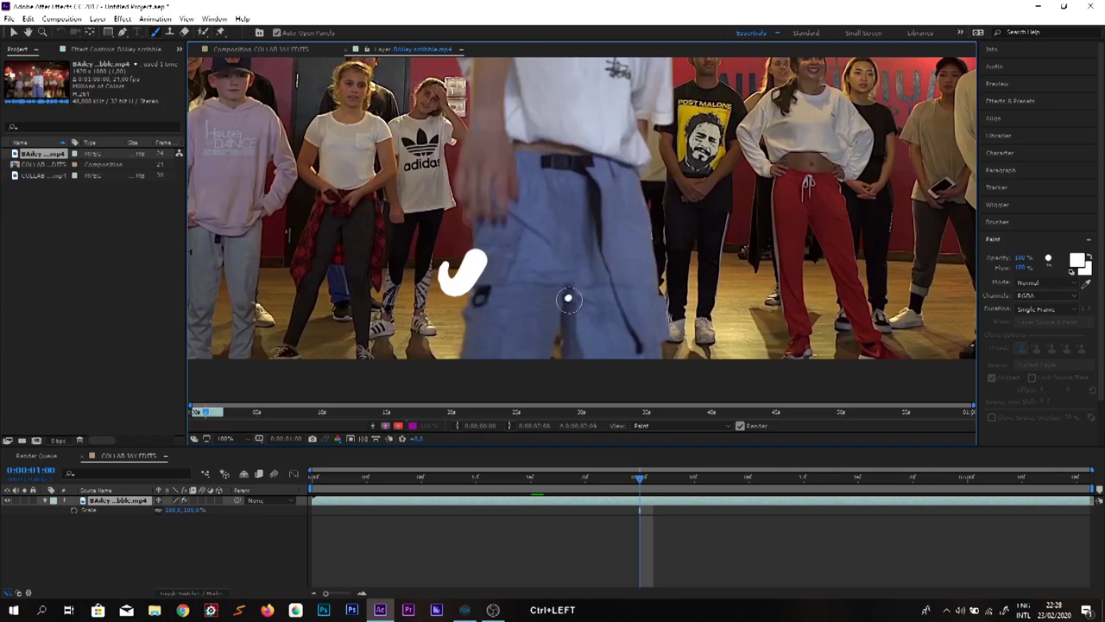
key("ctrl+Left")
key("ctrl+Left")
key("ctrl+Left")
key("ctrl+Left")
key("ctrl+Right")
key("ctrl+Right")
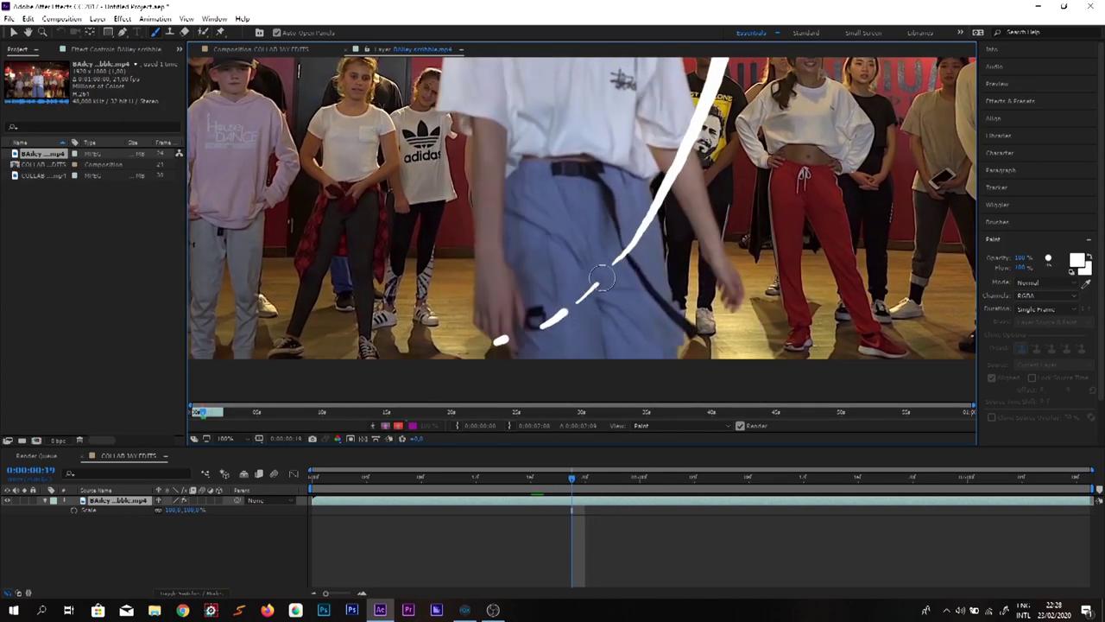
key("ctrl+Right")
key("ctrl+Right")
key("ctrl+Right")
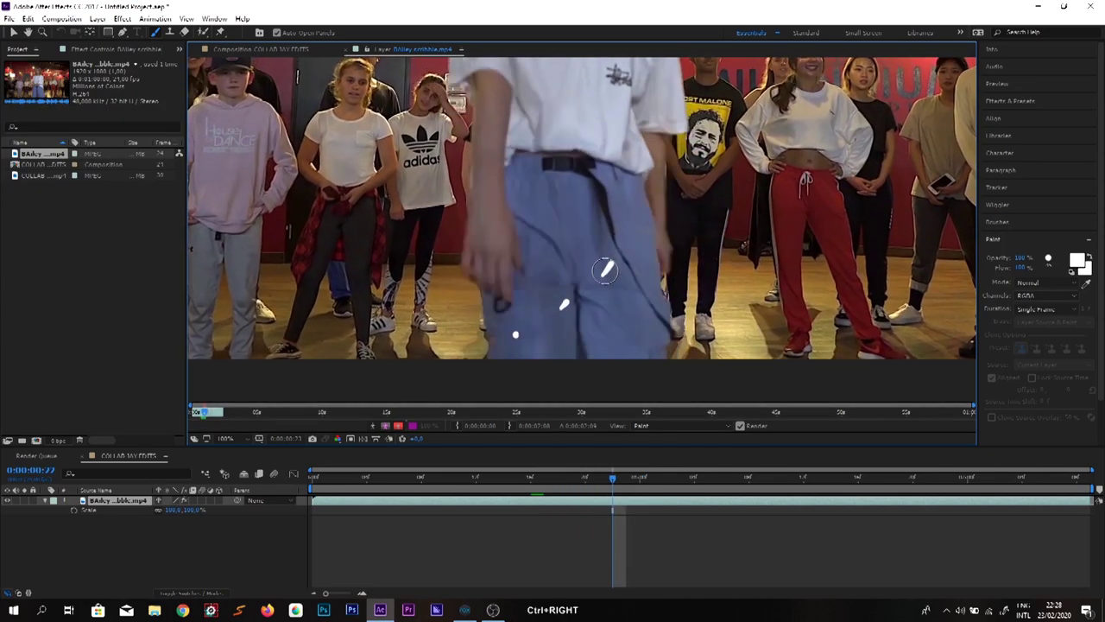
key("ctrl+Right")
Step: Return to 0:00:00:20 and add shrinking white dashes along the trail beside the dancer's forearm on each following frame
key("ctrl+Left")
key("ctrl+Left")
key("ctrl+Left")
key("ctrl+Left")
key("ctrl+Left")
key("ctrl+Left")
key("ctrl+Right")
key("ctrl+Right")
key("ctrl+Right")
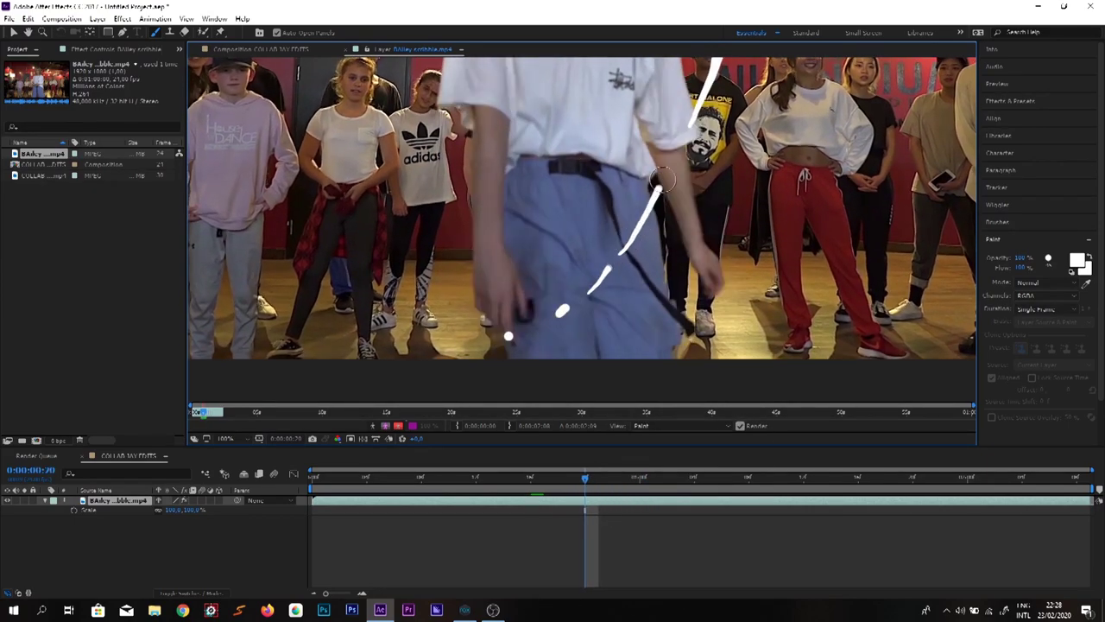
key("ctrl+Right")
key("ctrl+Right")
key("ctrl+Right")
key("ctrl+Right")
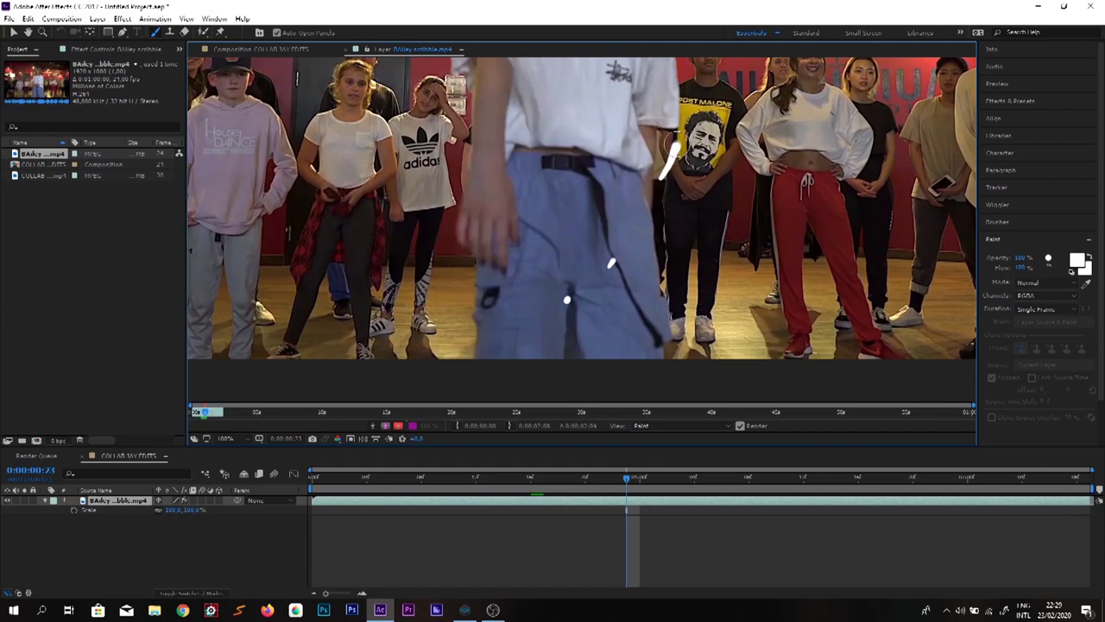
key("ctrl+Right")
key("ctrl+Left")
key("ctrl+Right")
key("ctrl+Right")
Step: Return to 0:00:00:21 and paint shrinking trail marks around the cap of the man behind the dancer, up to about 0:00:01:06
key("ctrl+Left")
key("ctrl+Left")
key("ctrl+Left")
key("ctrl+Left")
key("ctrl+Left")
key("ctrl+Left")
key("ctrl+Left")
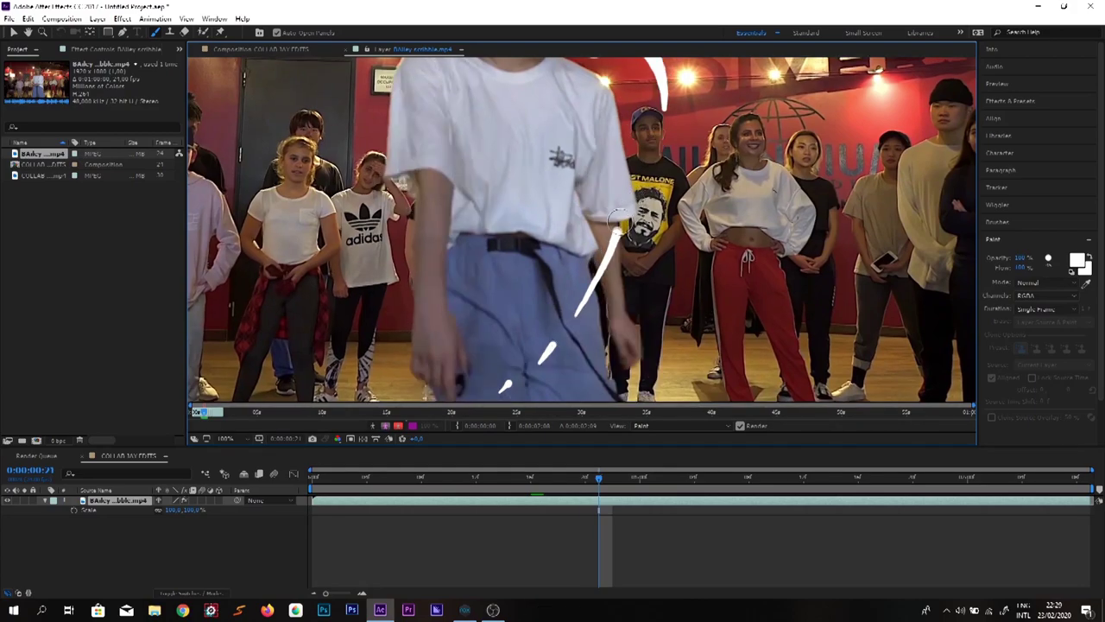
key("ctrl+Right")
key("ctrl+Right")
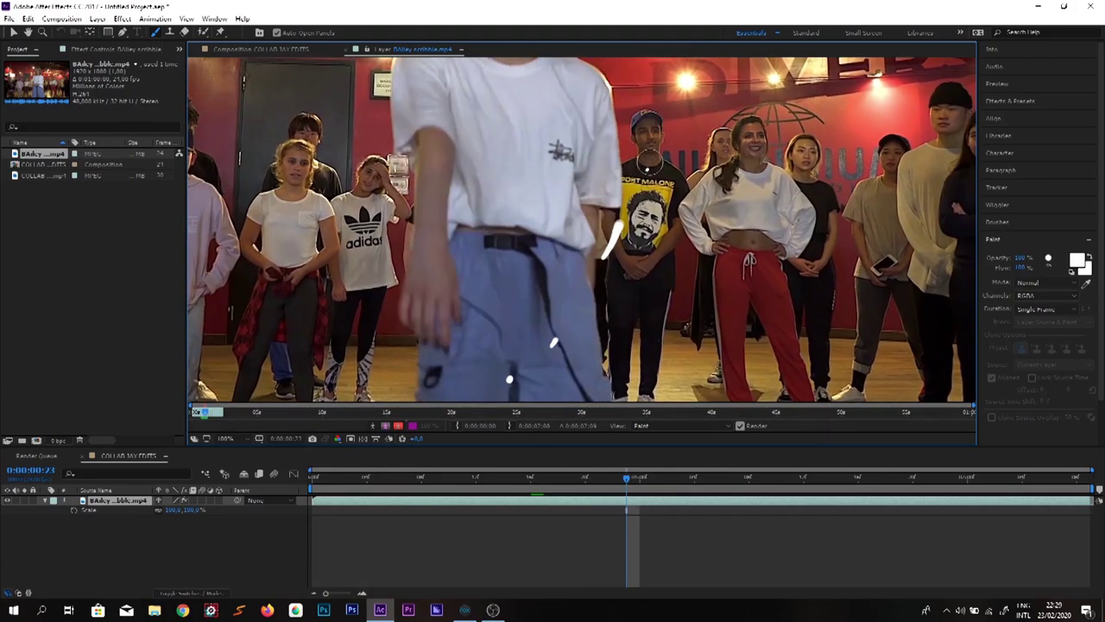
key("ctrl+Right")
key("ctrl+Right")
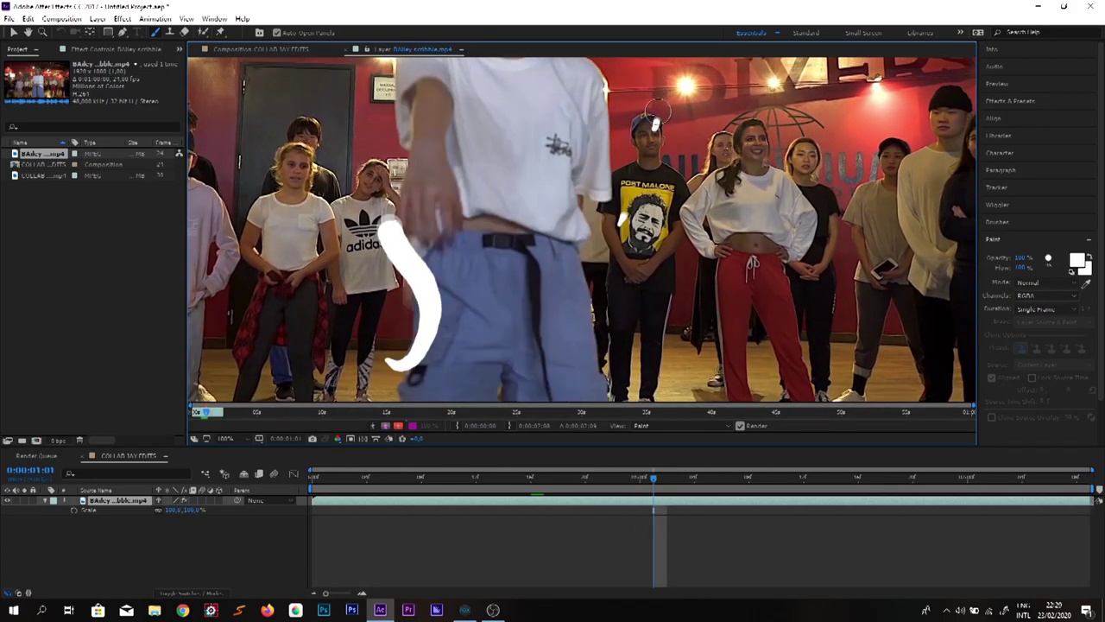
key("ctrl+Right")
key("ctrl+Right")
key("ctrl+Right")
key("ctrl+Right")
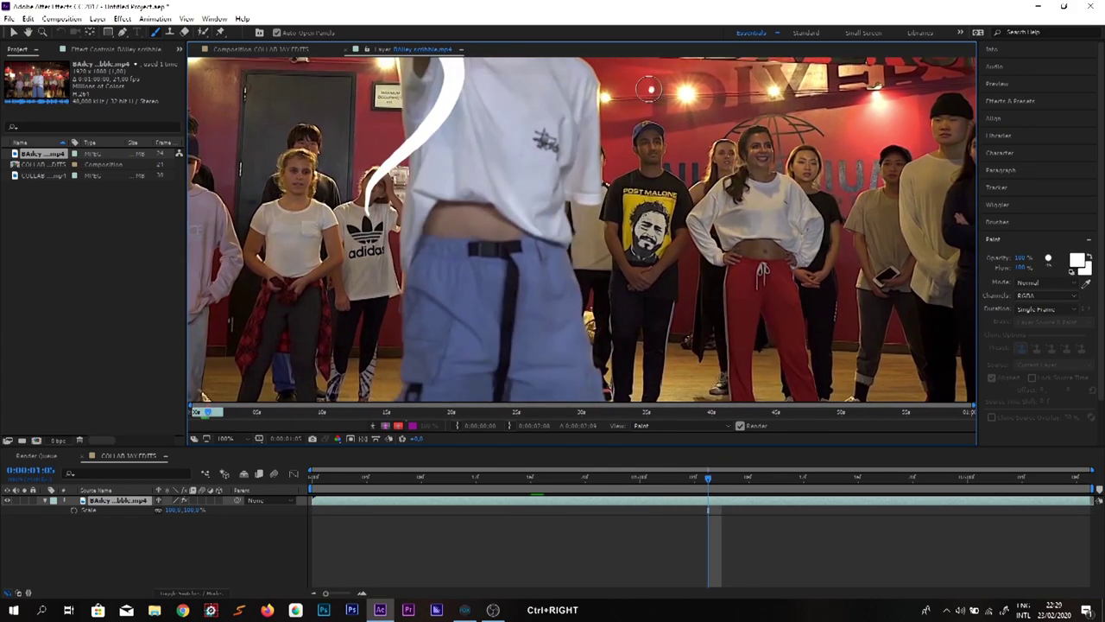
key("ctrl+Right")
key("ctrl+Right")
Step: Return to 0:00:00:22 and paint shrinking marks along the trail's upper curve beside the wall lettering, frame by frame past 0:00:01:02
key("ctrl+Left")
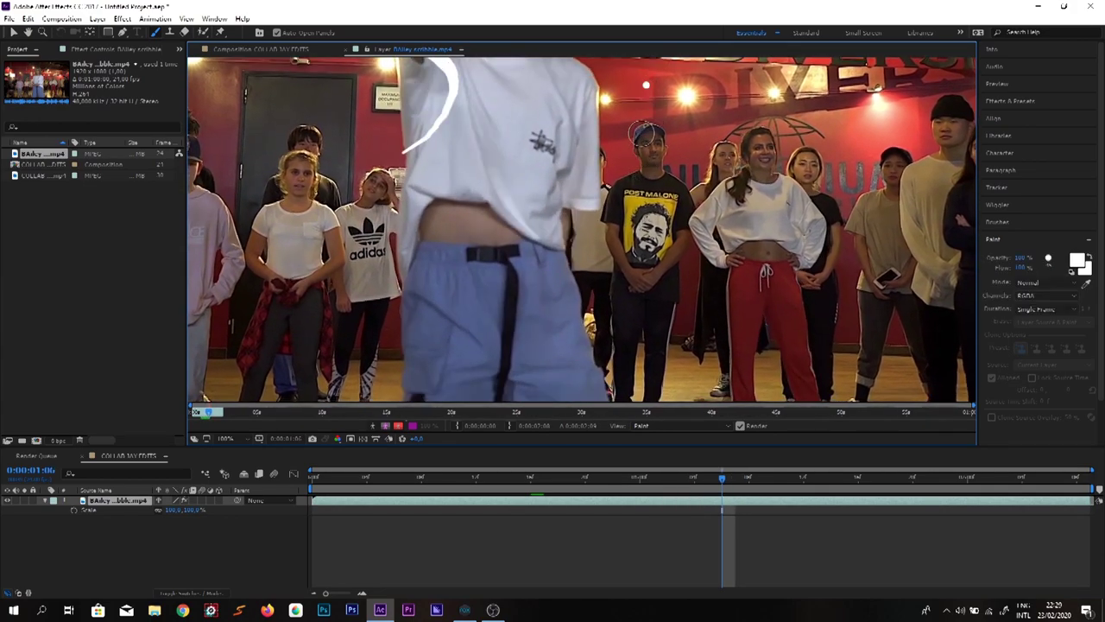
key("ctrl+Left")
key("ctrl+Left")
key("ctrl+Left")
key("ctrl+Left")
key("ctrl+Left")
key("ctrl+Left")
key("ctrl+Left")
key("ctrl+Left")
key("ctrl+Left")
key("ctrl+Right")
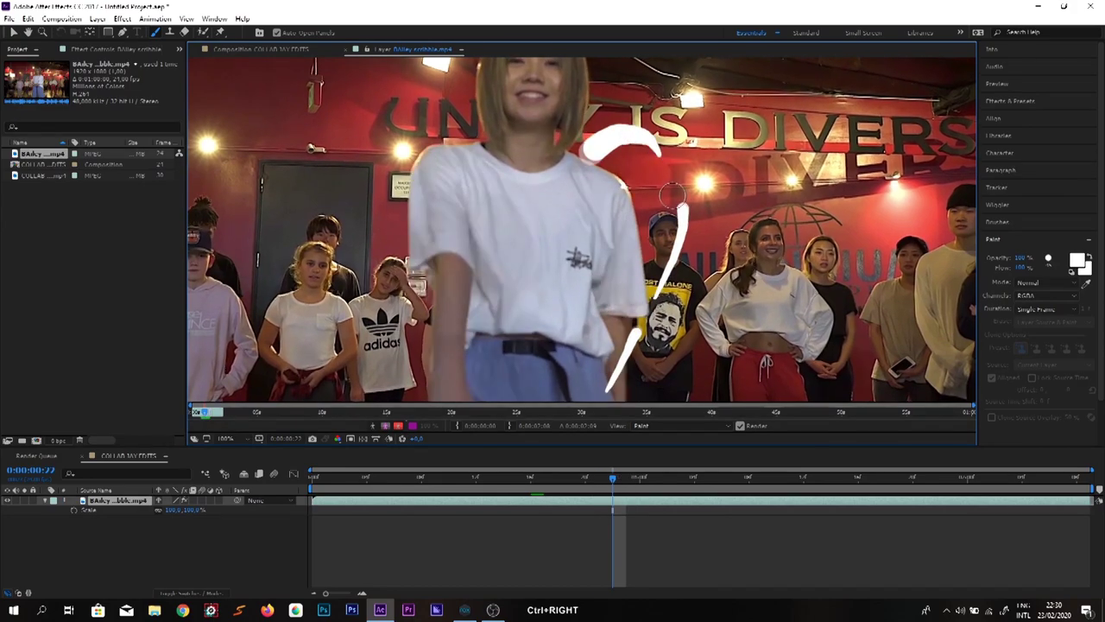
key("ctrl+Right")
key("ctrl+Right")
key("ctrl+Right")
key("ctrl+Right")
key("ctrl+Right")
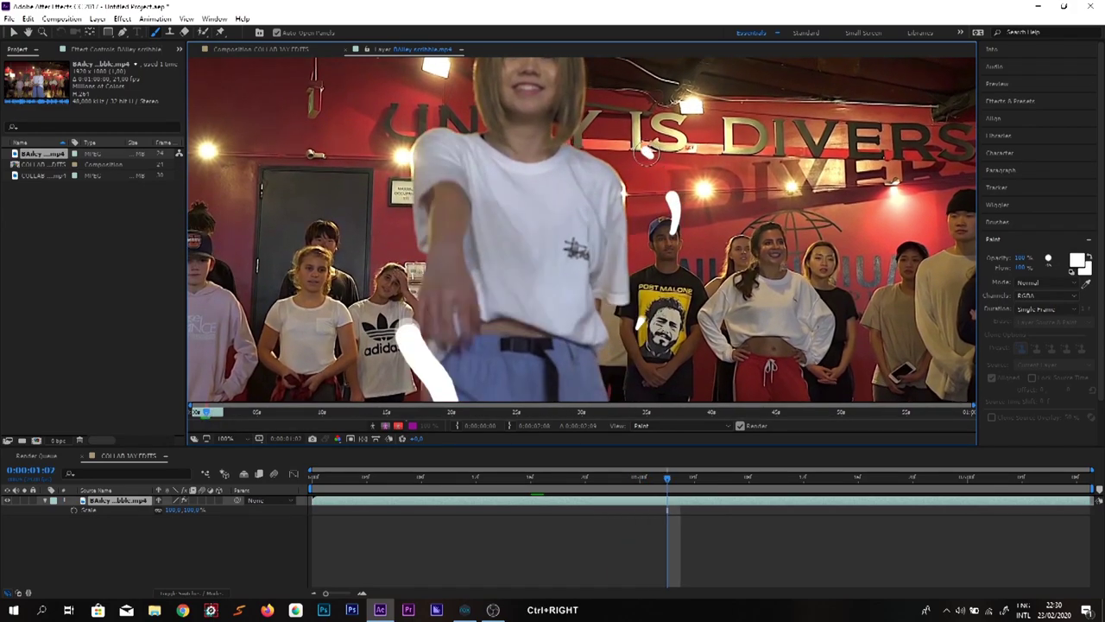
key("ctrl+Right")
key("ctrl+Right")
Step: Return to 0:00:00:23 and break up the trail's end beside the dancer's hair with small white marks on the following frames
key("ctrl+Left")
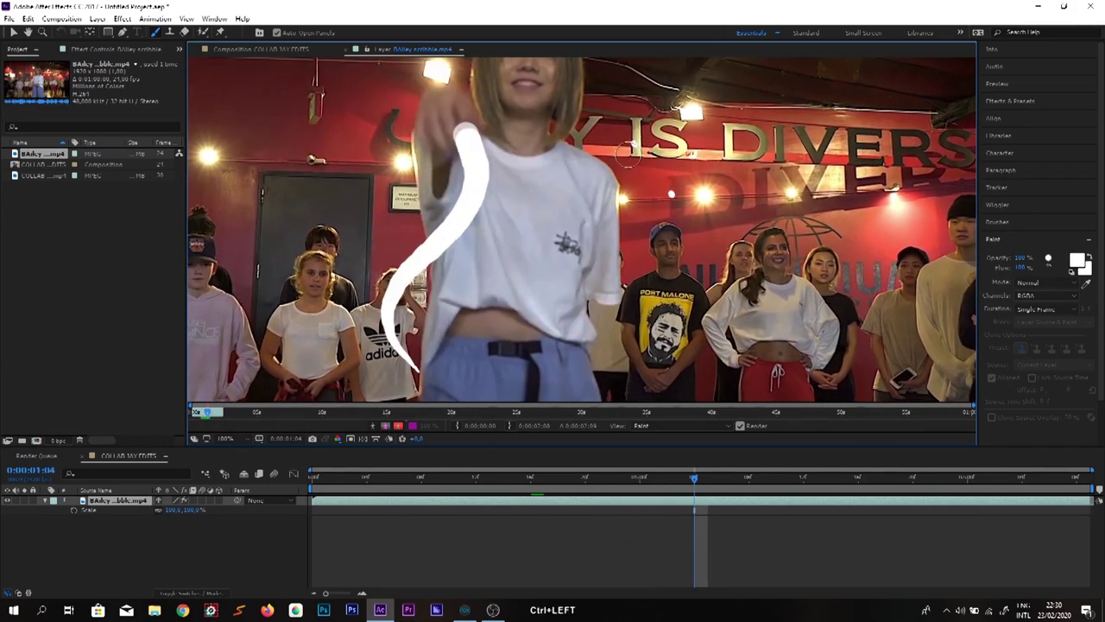
key("ctrl+Left")
key("ctrl+Left")
key("ctrl+Left")
key("ctrl+Left")
key("ctrl+Left")
key("ctrl+Right")
key("ctrl+Left")
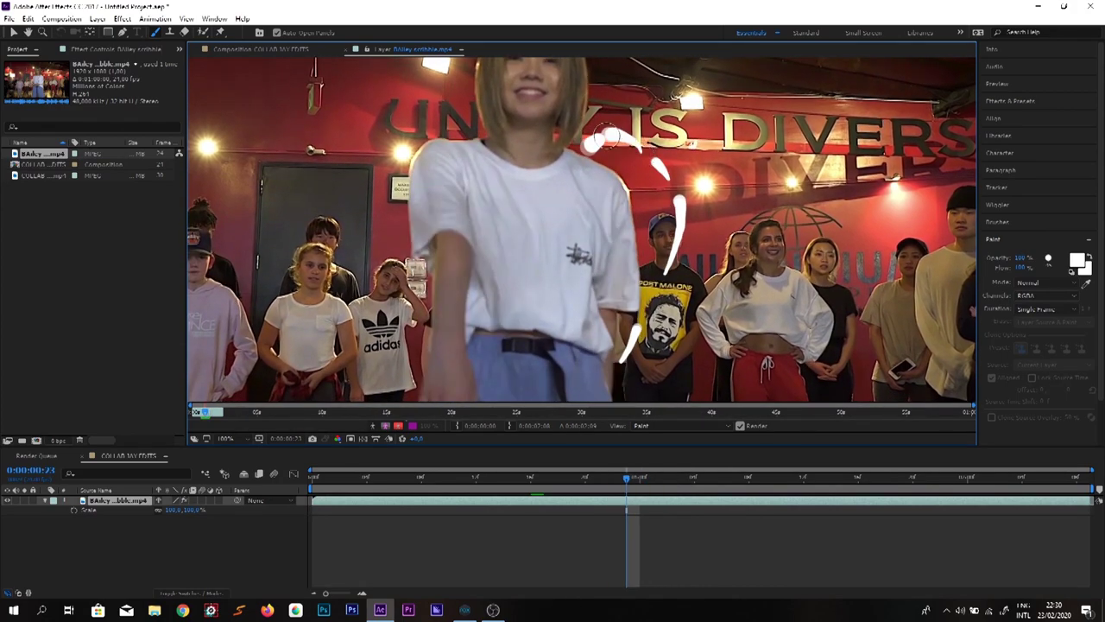
key("ctrl+Right")
key("ctrl+Right")
key("ctrl+Right")
key("ctrl+Right")
key("ctrl+Right")
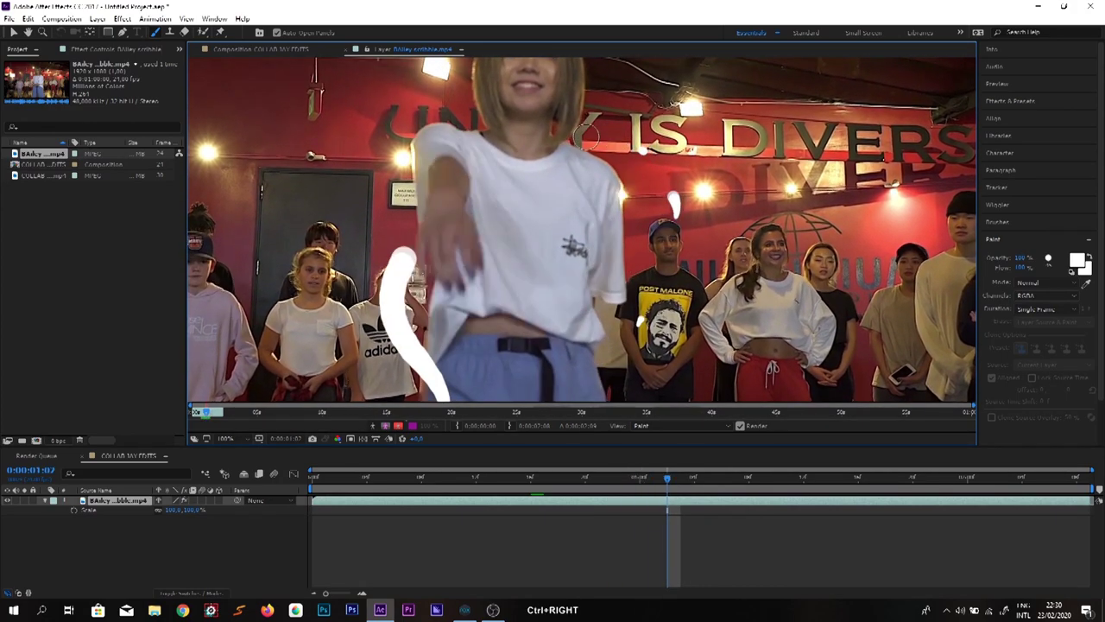
key("ctrl+Right")
key("ctrl+Right")
Step: Paint shrinking trail marks at the dancer's hip below the new arm swing, frame by frame from 0:00:01:03 to 0:00:01:10
key("ctrl+Left")
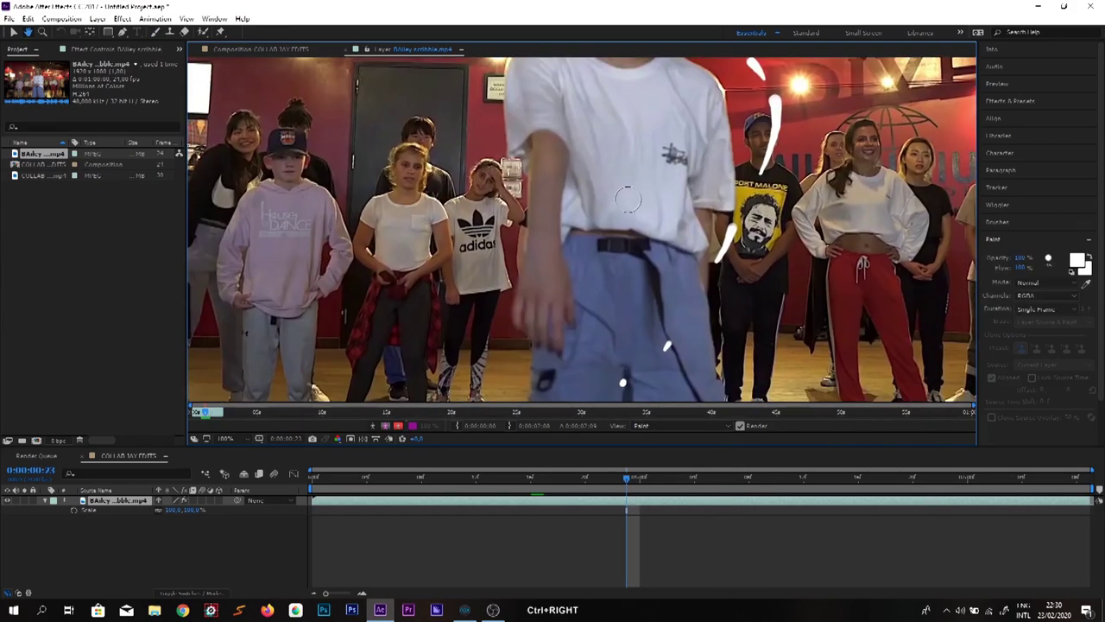
key("ctrl+Right")
key("ctrl+Right")
key("ctrl+Right")
key("ctrl+Right")
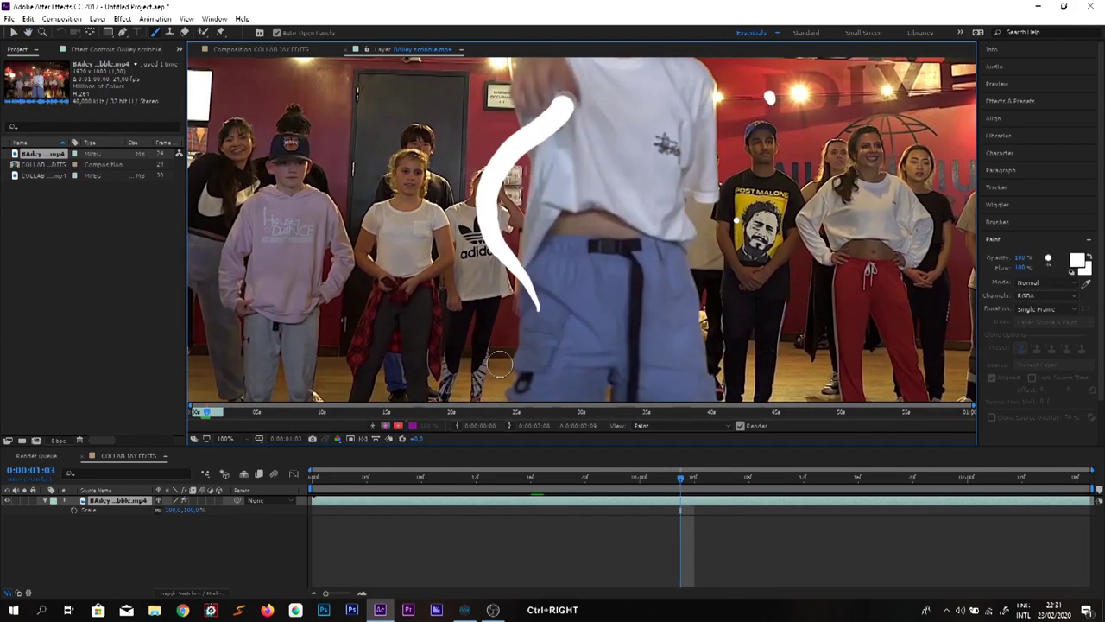
key("ctrl+Right")
key("ctrl+Right")
key("ctrl+Right")
key("ctrl+Right")
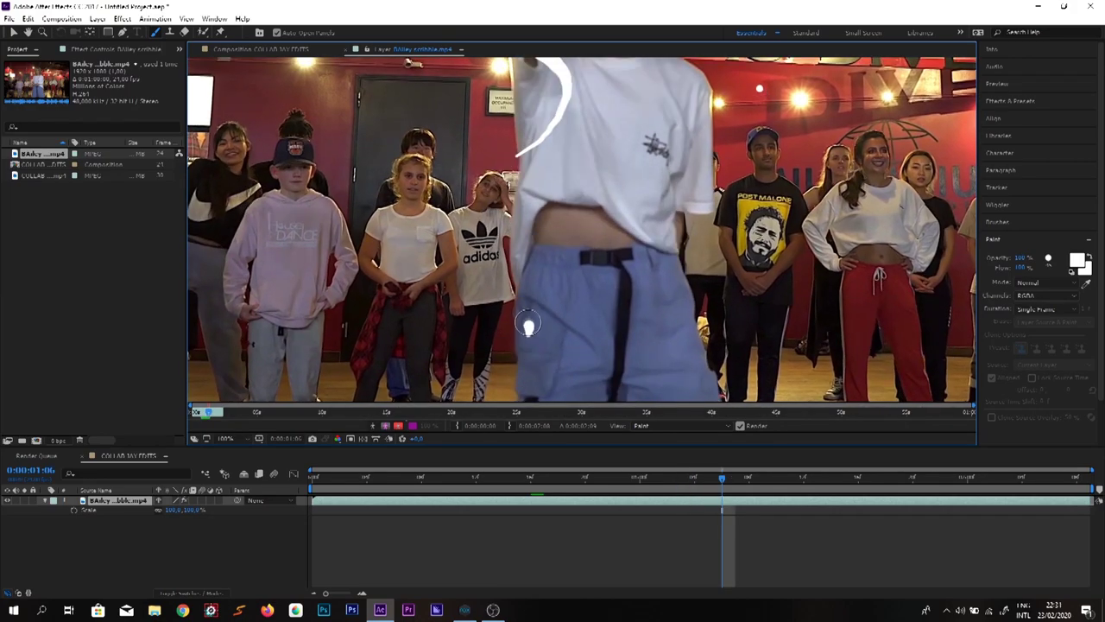
key("ctrl+Right")
key("ctrl+Right")
key("ctrl+Right")
key("ctrl+Right")
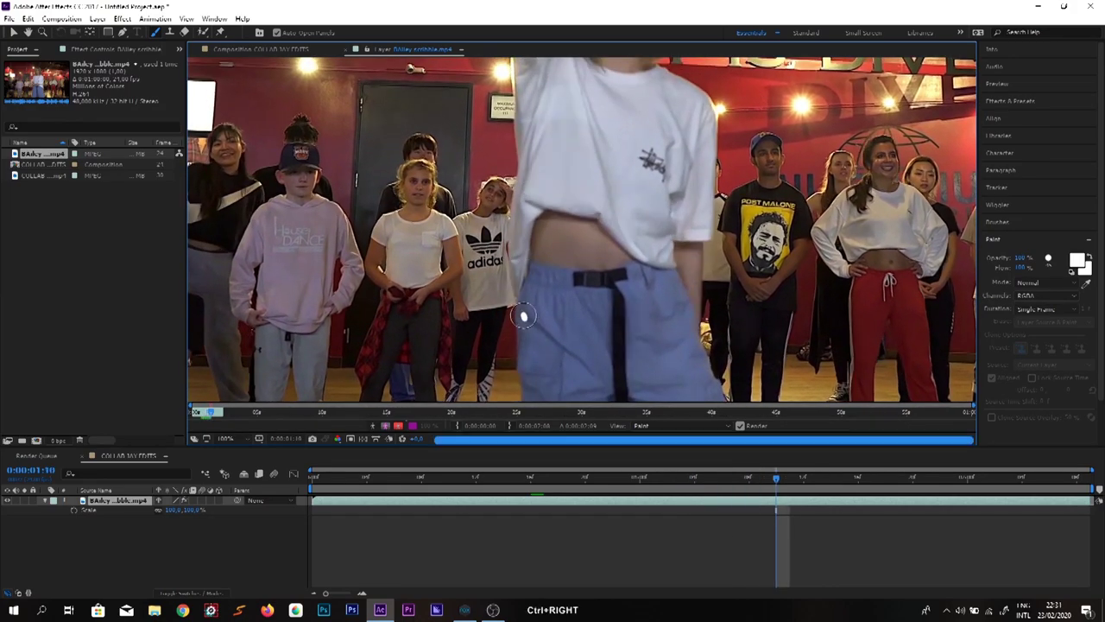
Step: Return to 0:00:01:05 and paint shrinking trail marks beside the dancer's hip, below the girl's adidas logo, frame by frame to 0:00:01:12
key("ctrl+Left")
key("ctrl+Left")
key("ctrl+Left")
key("ctrl+Left")
key("ctrl+Left")
key("ctrl+Left")
key("ctrl+Left")
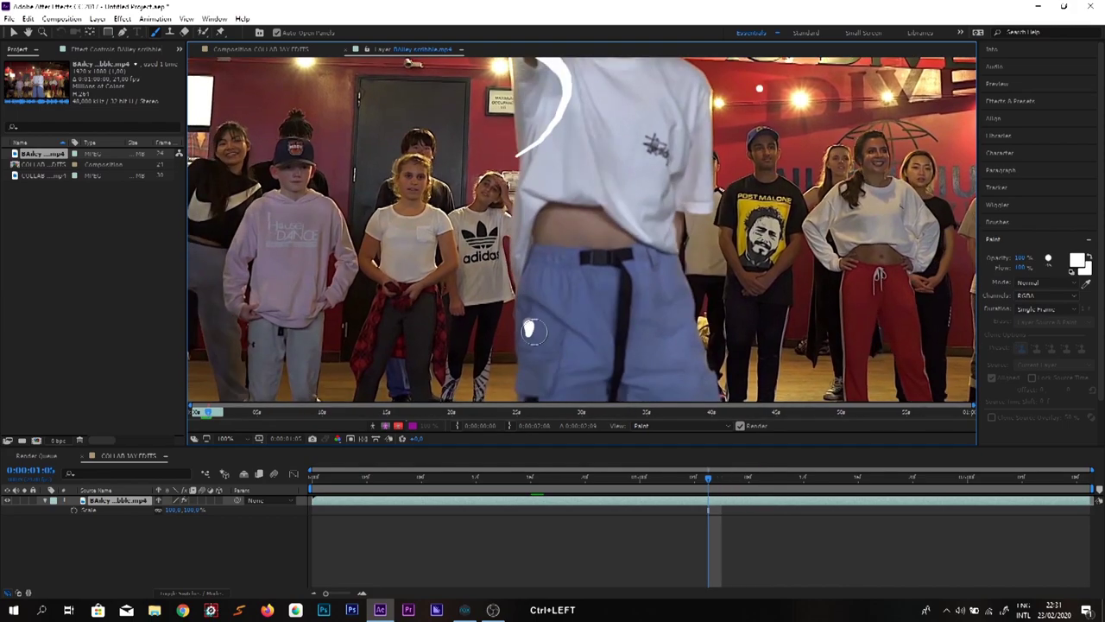
key("ctrl+Right")
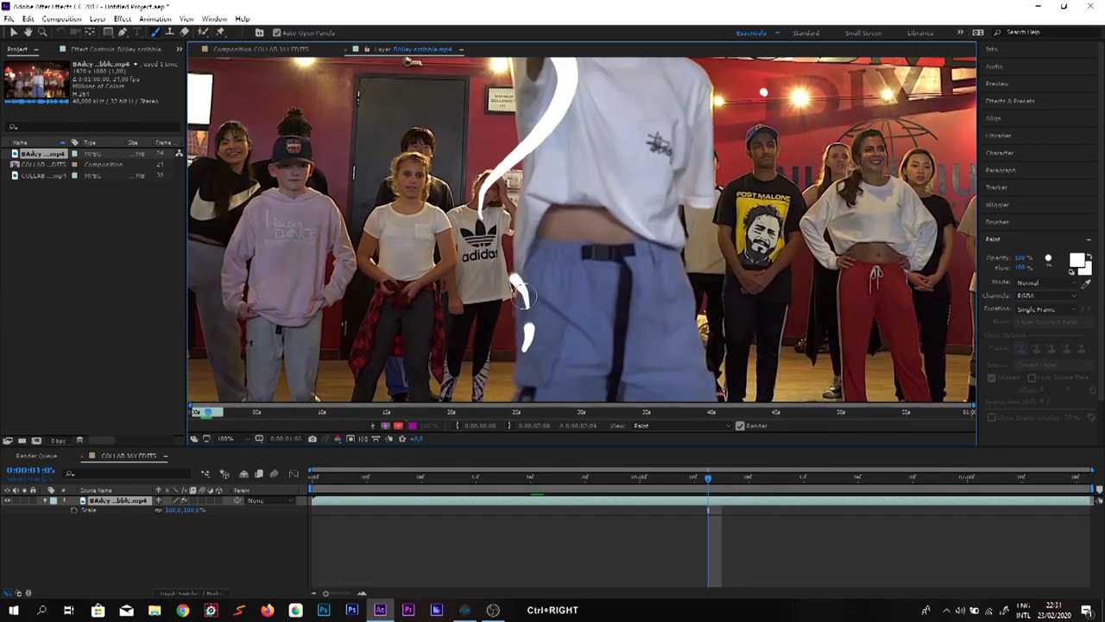
key("ctrl+Right")
key("ctrl+Right")
key("ctrl+Right")
key("ctrl+Right")
key("ctrl+Right")
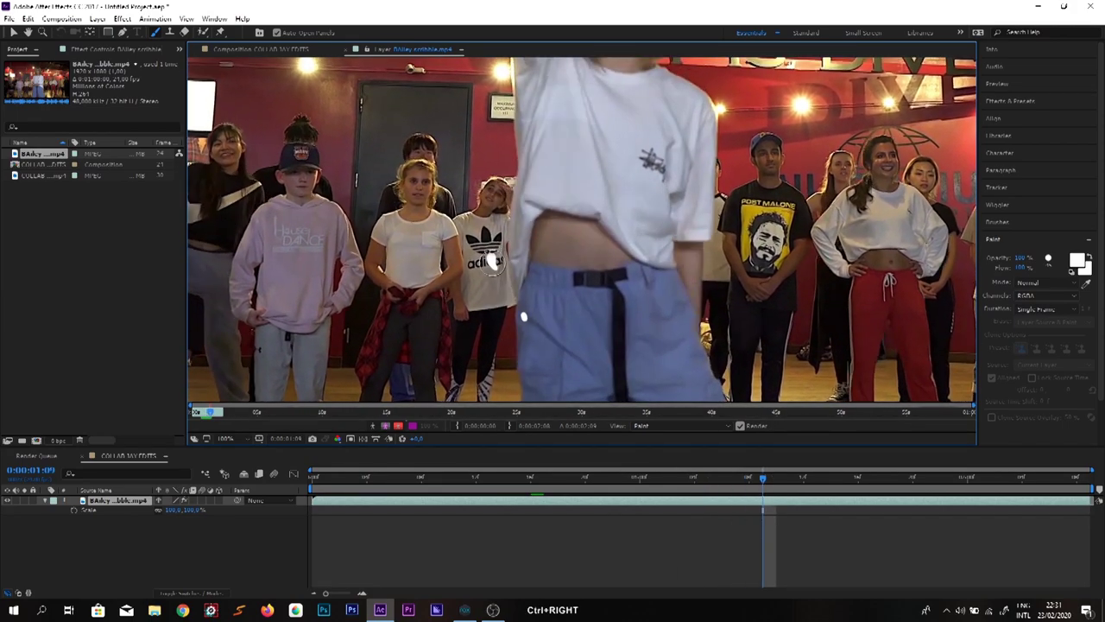
key("ctrl+Right")
key("ctrl+Right")
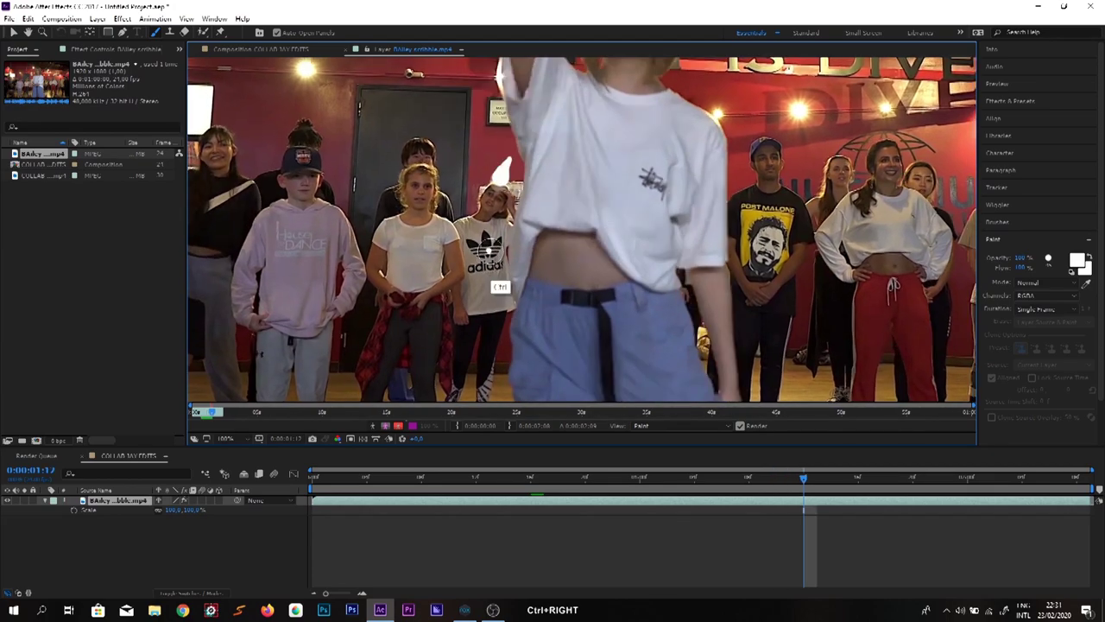
Step: Return to 0:00:01:05 and paint shrinking trail marks over the girl's adidas logo, frame by frame to about 0:00:01:13
key("ctrl+Left")
key("ctrl+Left")
key("ctrl+Left")
key("ctrl+Left")
key("ctrl+Left")
key("ctrl+Left")
key("ctrl+Left")
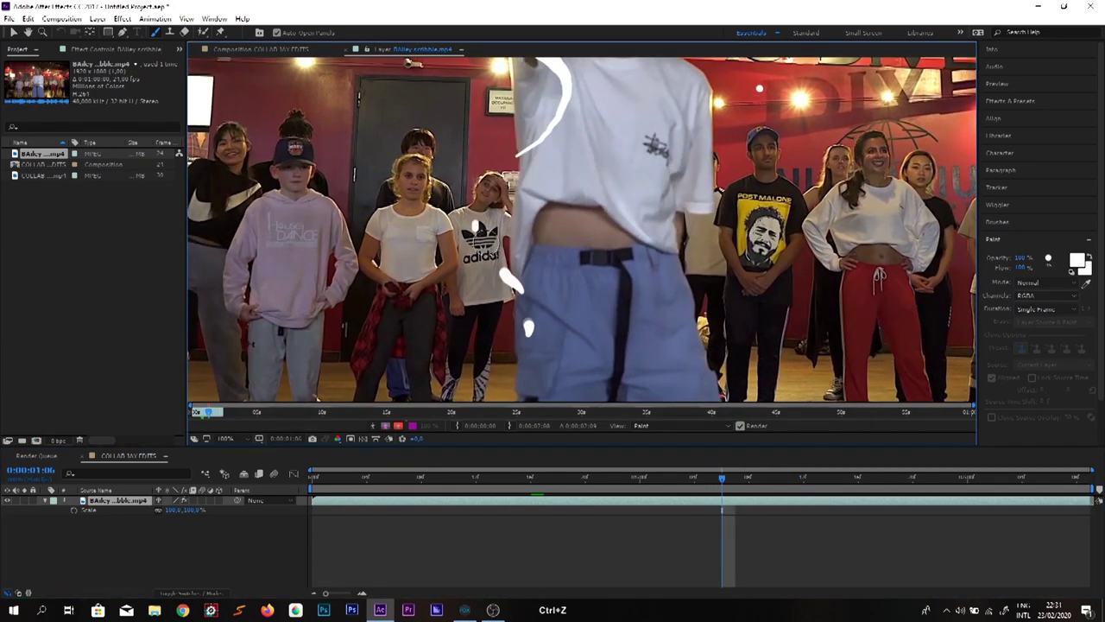
key("ctrl+Left")
key("ctrl+Right")
key("ctrl+Right")
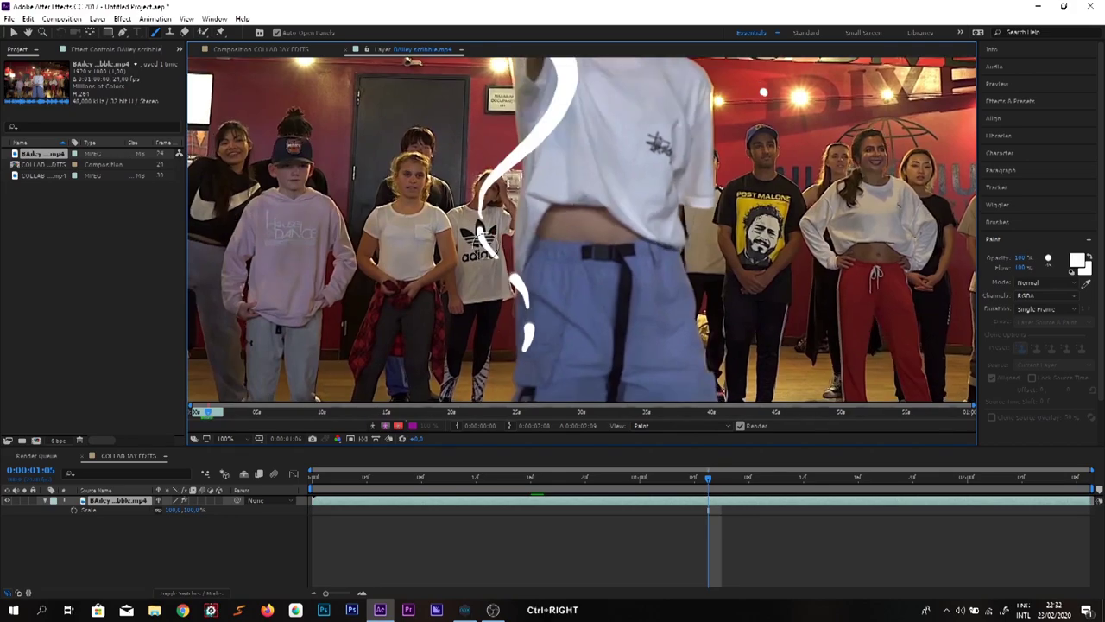
key("ctrl+Right")
key("ctrl+Right")
key("ctrl+Right")
key("ctrl+Right")
key("ctrl+Right")
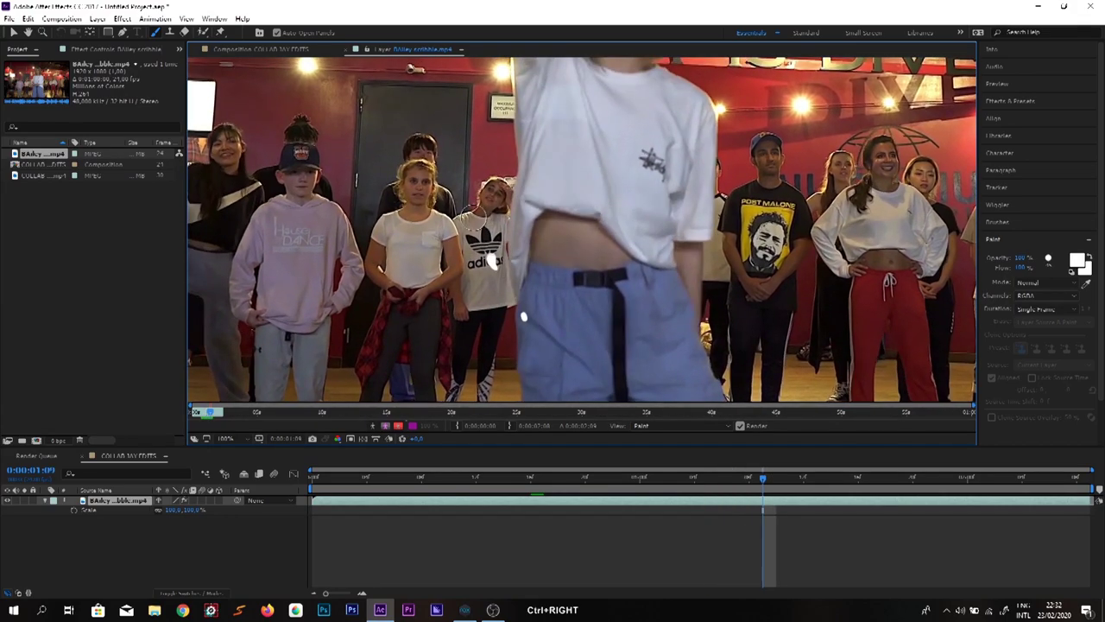
key("ctrl+Right")
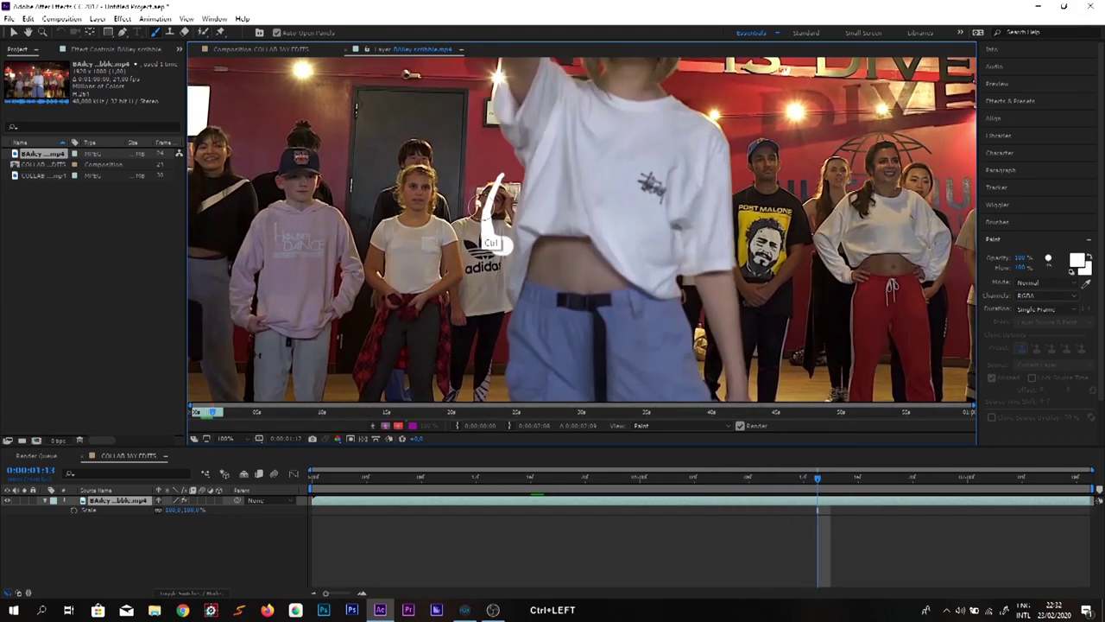
Step: Return to 0:00:01:06 and paint shrinking marks from the adidas-shirt girl's head up to the dancer's chest, continuing frame by frame past 0:00:01:10
key("ctrl+Left")
key("ctrl+Left")
key("ctrl+Left")
key("ctrl+Left")
key("ctrl+Left")
key("ctrl+Left")
key("ctrl+Left")
key("ctrl+Left")
key("ctrl+Right")
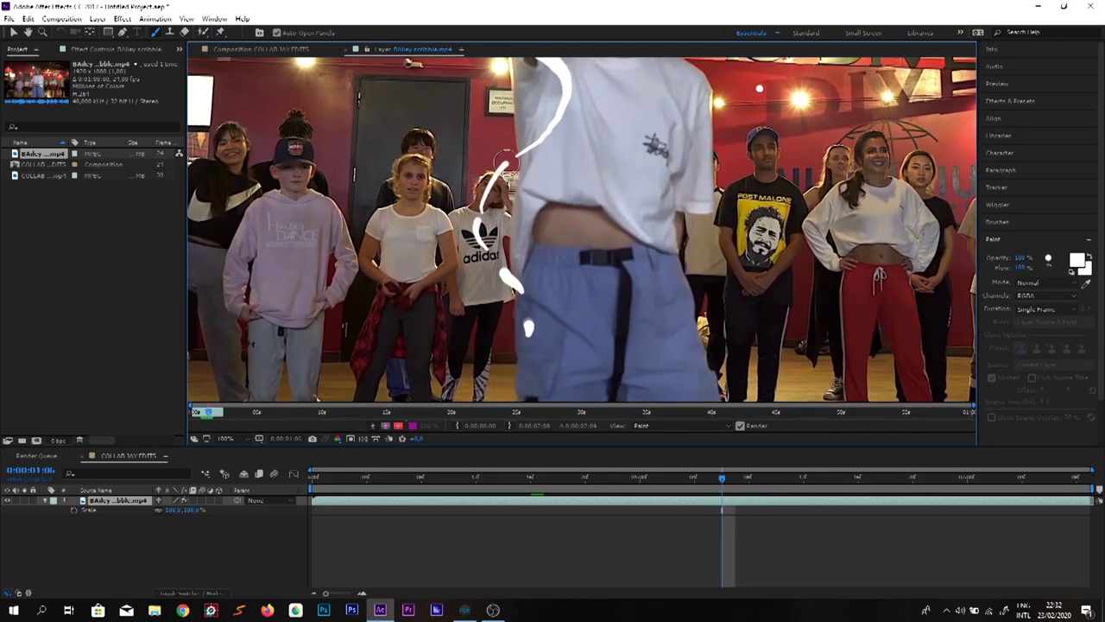
key("ctrl+Right")
key("ctrl+Right")
key("ctrl+Right")
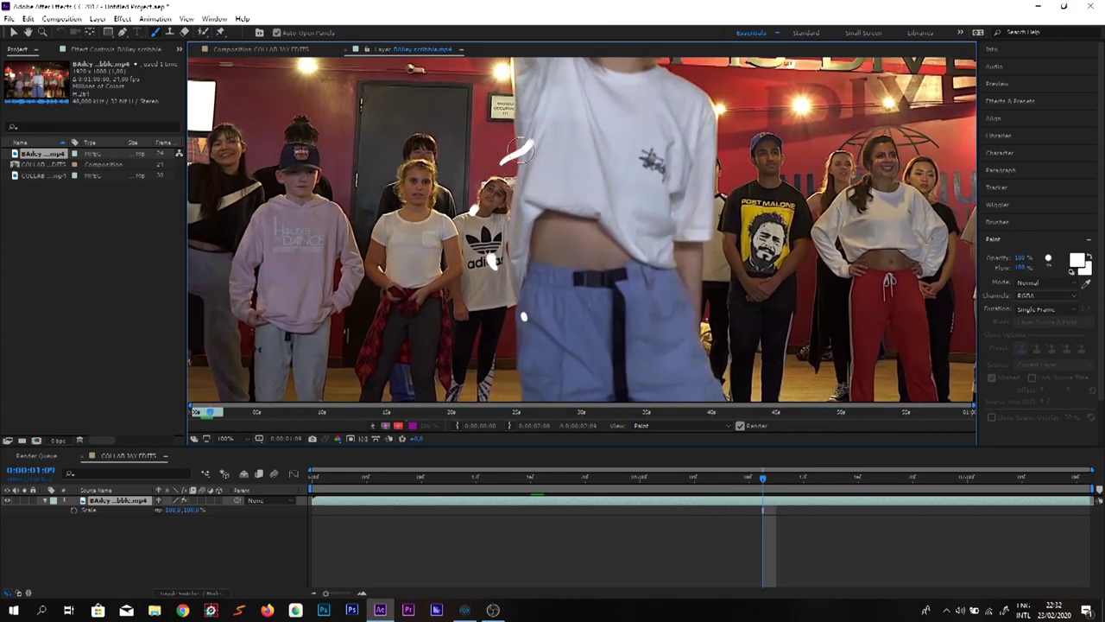
key("ctrl+Right")
key("ctrl+Right")
key("ctrl+Right")
key("ctrl+Right")
key("ctrl+Right")
Step: Return to 0:00:01:07 and paint shrinking trail marks along the side of the dancer's shirt, frame by frame to 0:00:01:14
key("ctrl+Left")
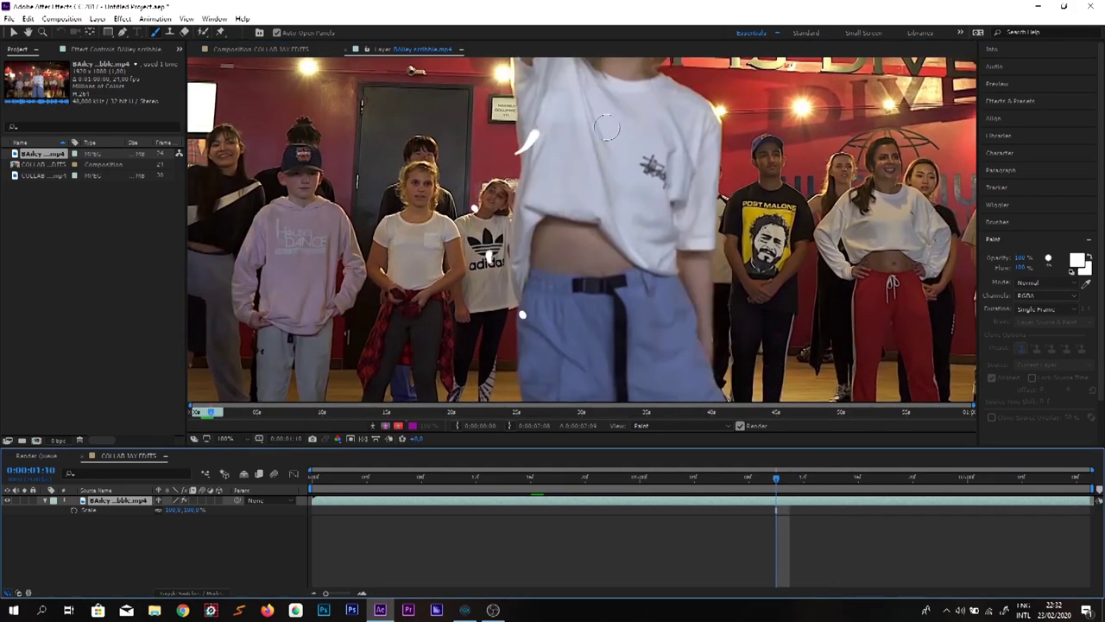
key("ctrl+Left")
key("ctrl+Left")
key("ctrl+Left")
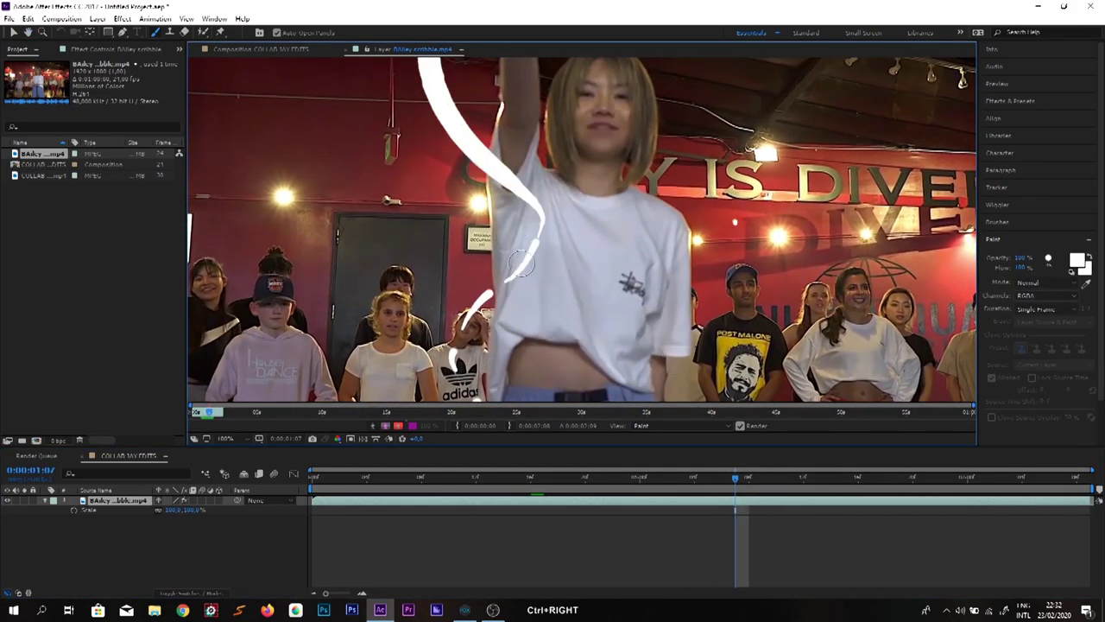
key("ctrl+Right")
key("ctrl+Right")
key("ctrl+Right")
key("ctrl+Right")
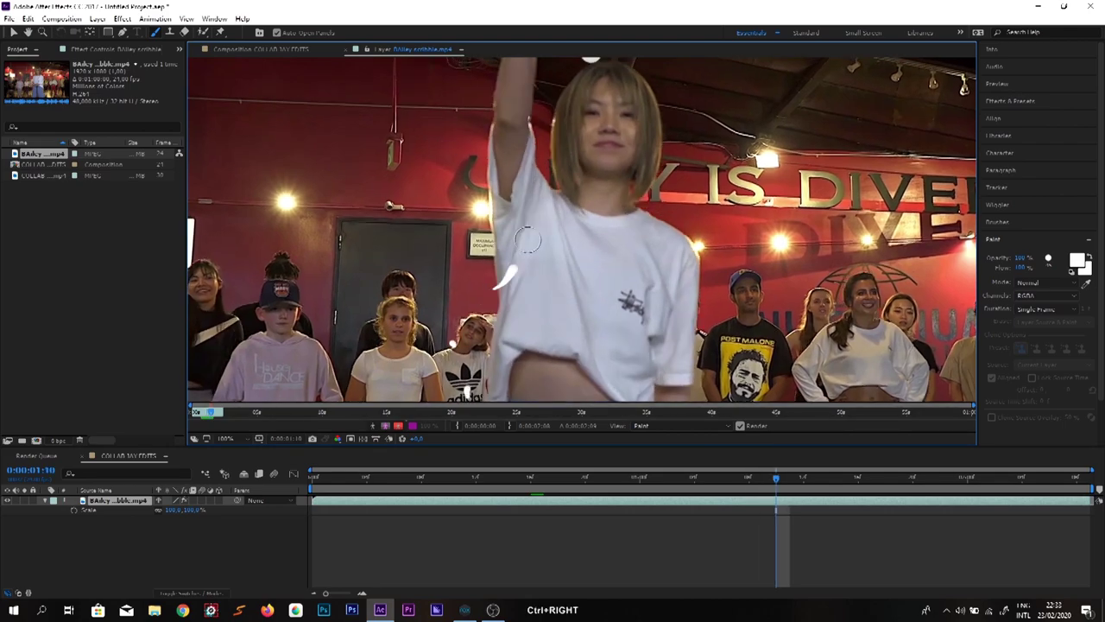
key("ctrl+Right")
key("ctrl+Right")
key("ctrl+Right")
key("ctrl+Right")
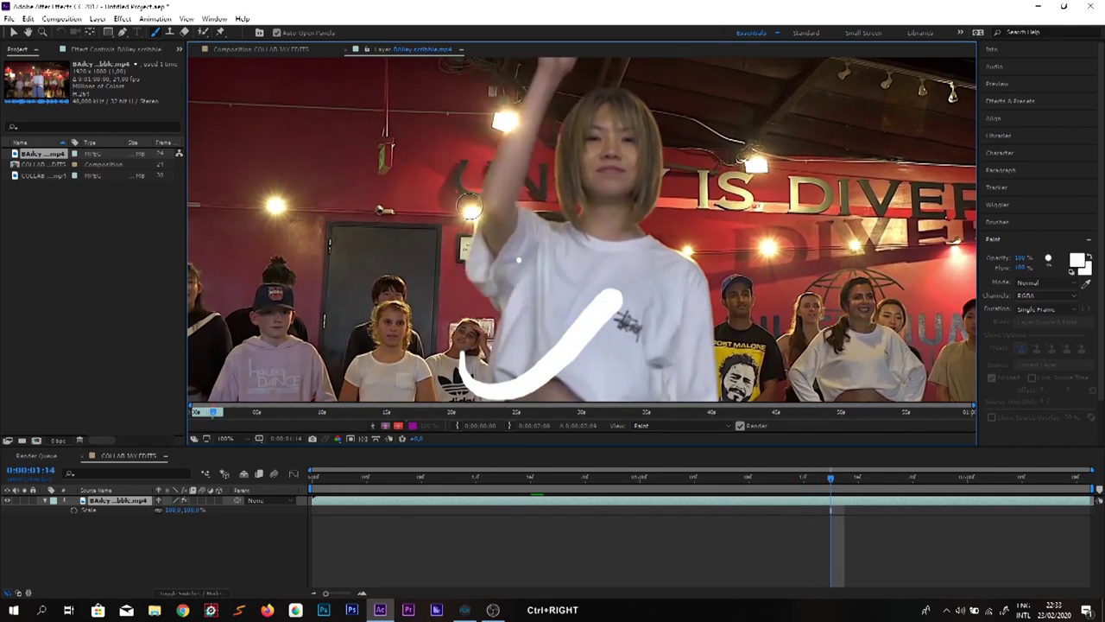
Step: Step back from 0:00:01:14 and paint shrinking trail marks on the dancer's raised-arm sleeve on the frames around 0:00:01:10
key("ctrl+Left")
key("ctrl+Left")
key("ctrl+Left")
key("ctrl+Left")
key("ctrl+Left")
key("ctrl+Left")
key("ctrl+Left")
key("ctrl+Left")
key("ctrl+Left")
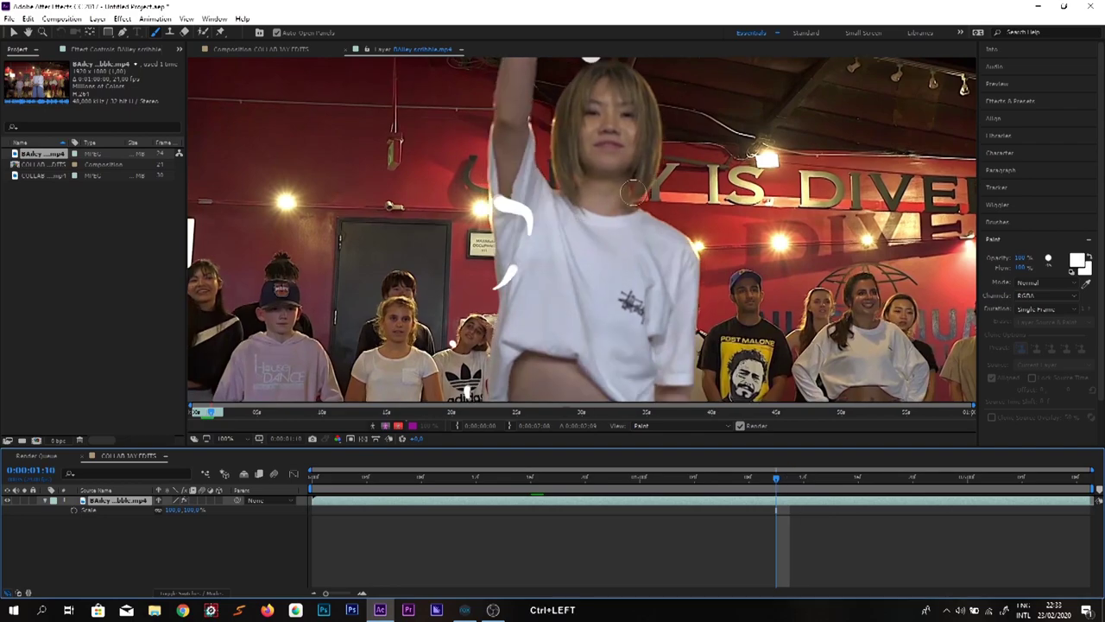
Step: Undo the last stroke and, from 0:00:01:08, paint shrinking marks along the curve beside the dancer's upper sleeve, frame by frame past 0:00:01:15
key("ctrl+Right")
key("ctrl+Right")
key("ctrl+z")
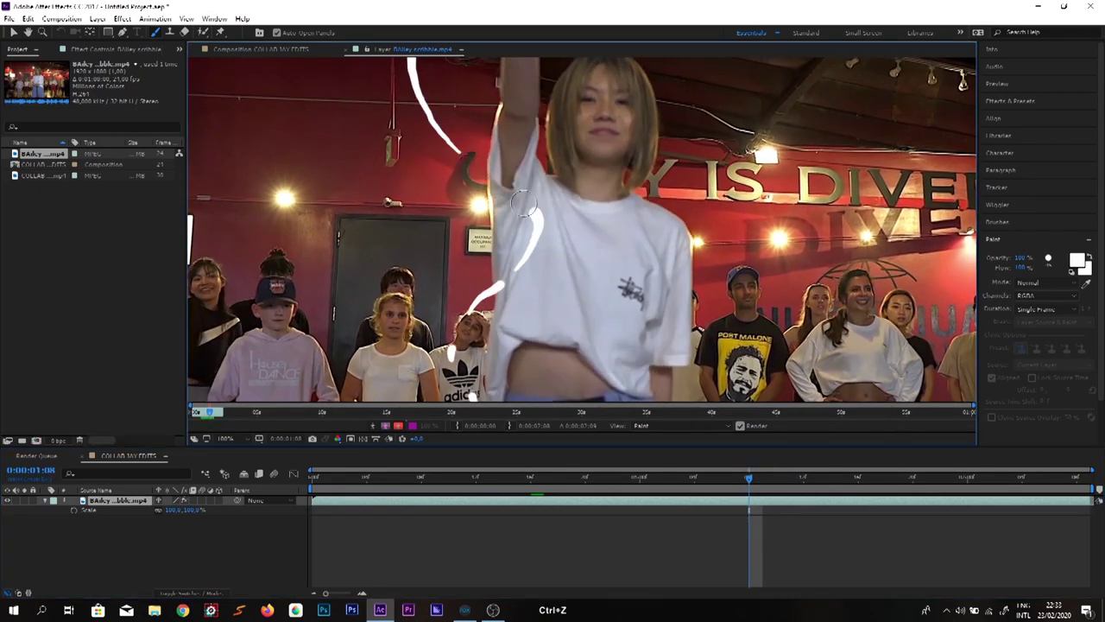
key("ctrl+Right")
key("ctrl+Right")
key("ctrl+Right")
key("ctrl+Right")
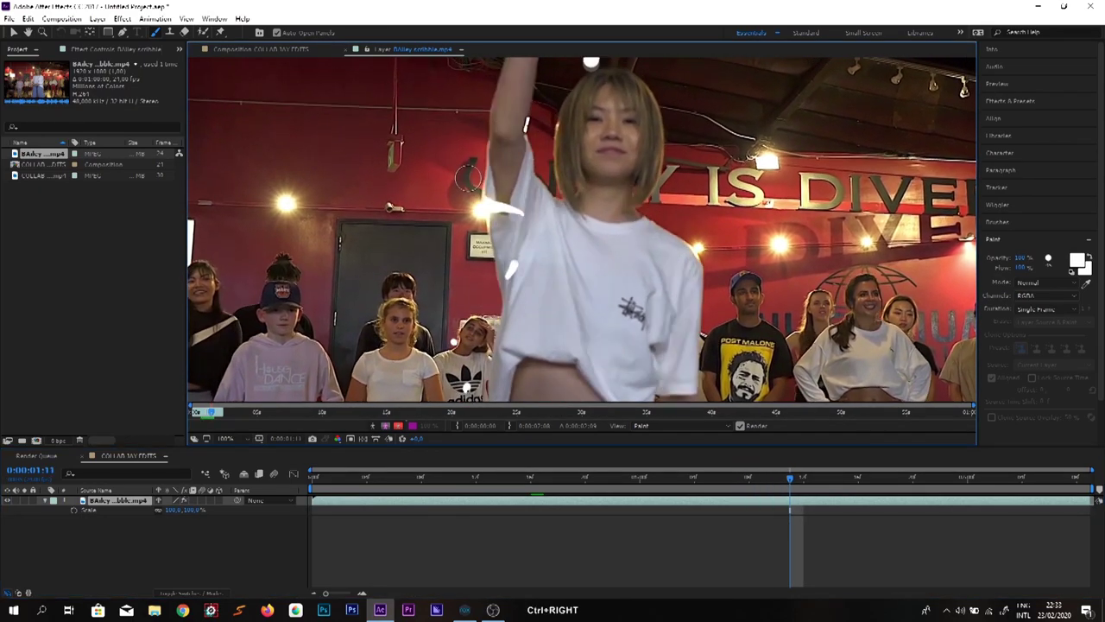
key("ctrl+Right")
key("ctrl+Right")
key("ctrl+Right")
key("ctrl+Right")
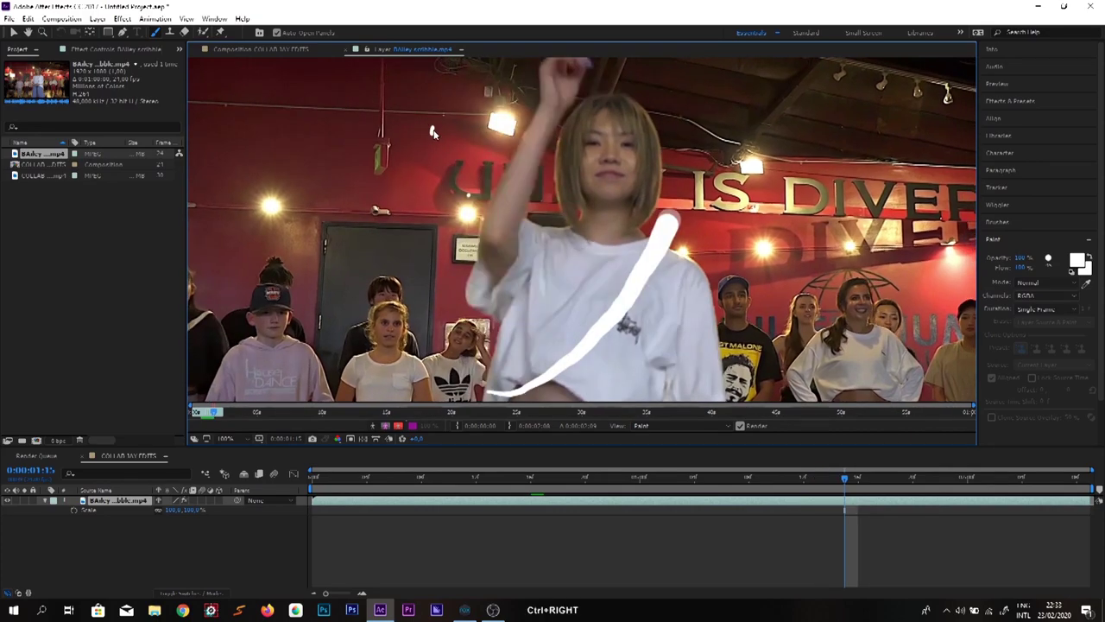
key("ctrl+Right")
key("ctrl+Right")
Step: Return to 0:00:01:08 and paint shrinking marks along the large curve beside the dancer's raised arm, frame by frame past 0:00:01:15
left_click(803, 476)
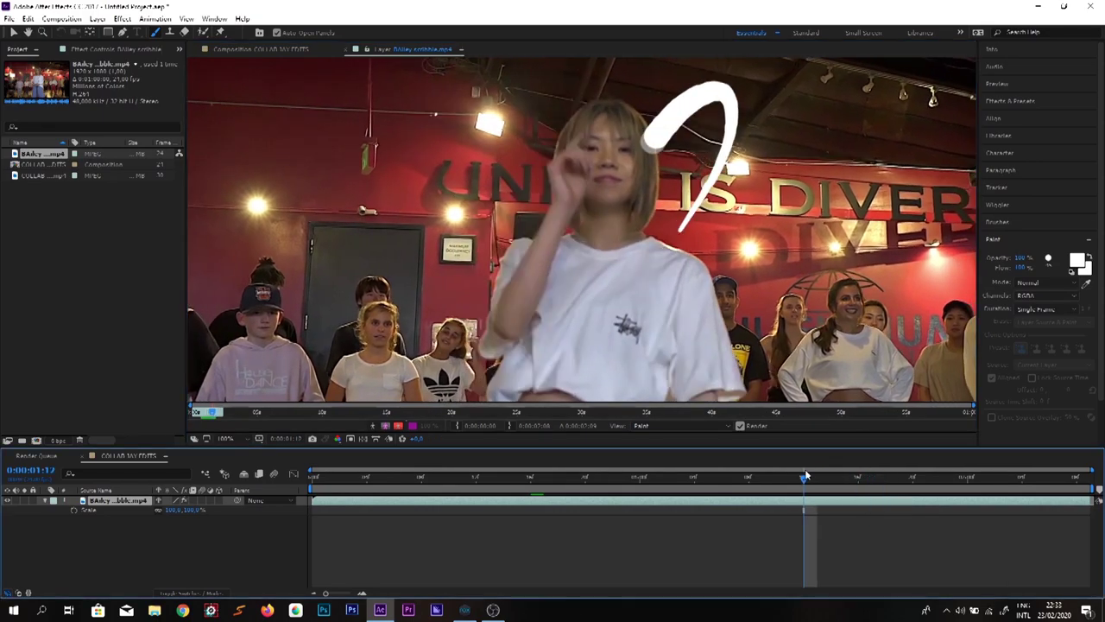
key("ctrl+Left")
key("ctrl+Left")
key("ctrl+Left")
key("ctrl+Left")
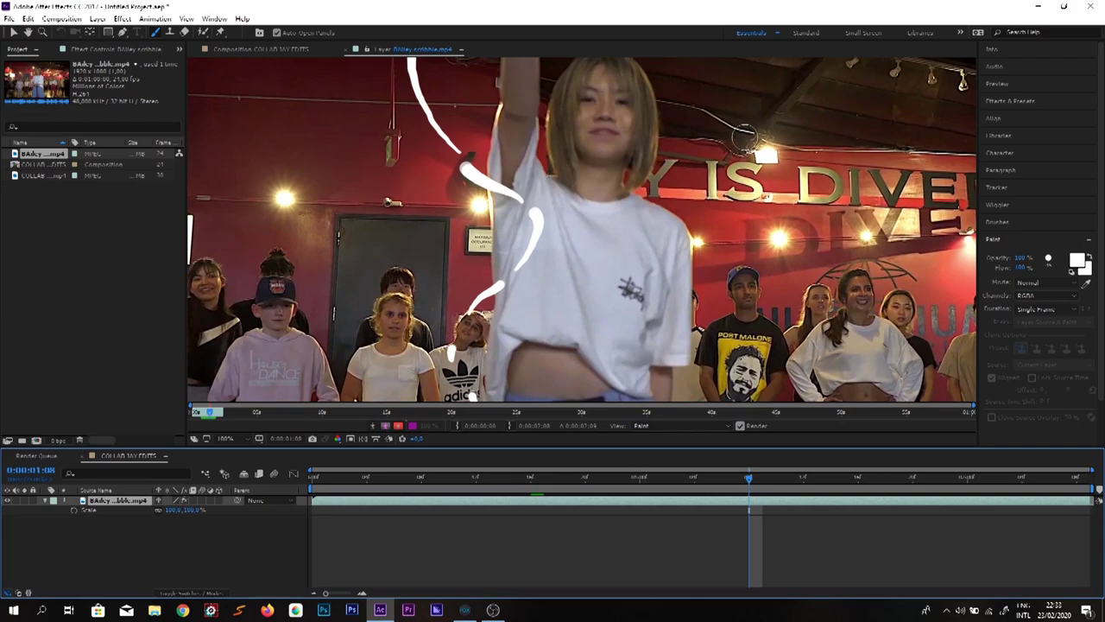
scroll(626, 301, "up", 2)
key("ctrl+Right")
key("ctrl+Left")
key("ctrl+Right")
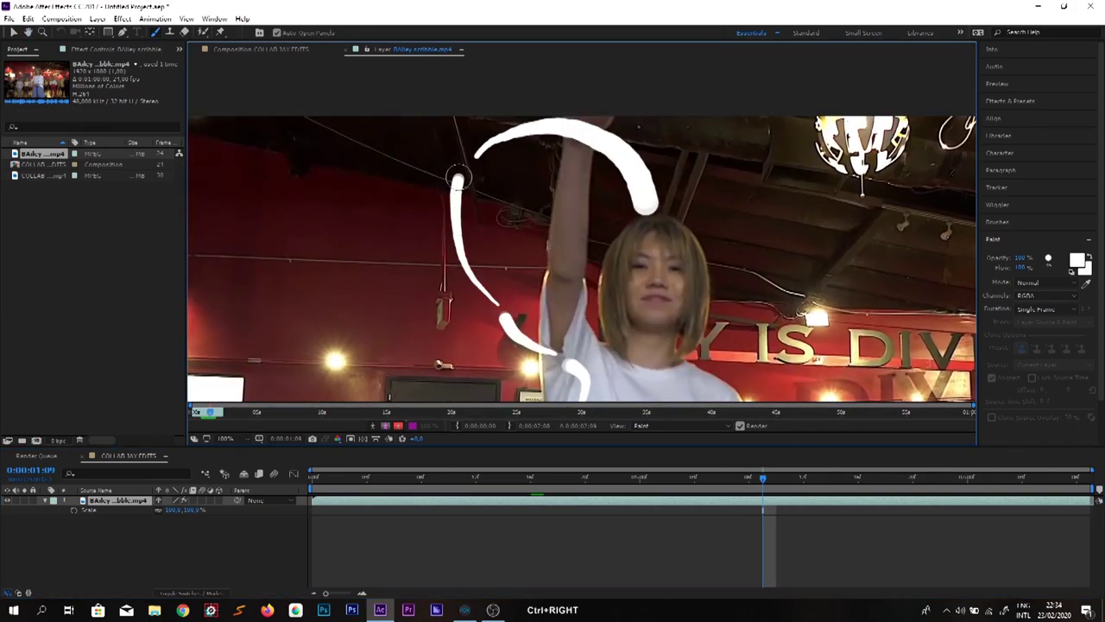
key("ctrl+Right")
key("ctrl+Right")
key("ctrl+Right")
key("ctrl+Right")
key("ctrl+Right")
key("ctrl+Right")
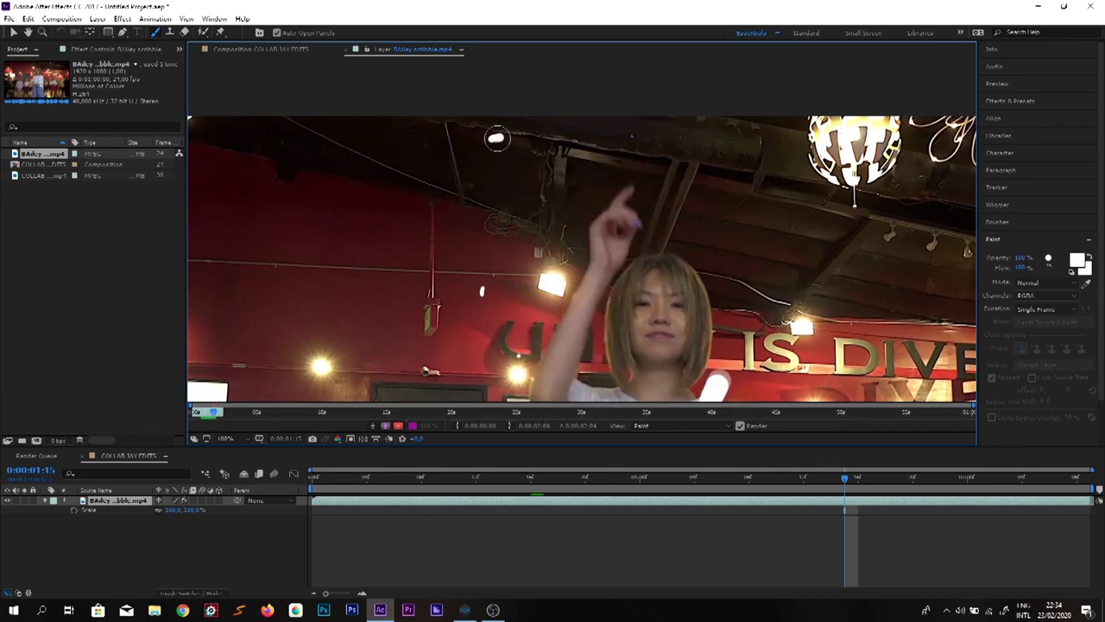
key("ctrl+Right")
key("ctrl+Right")
Step: Return to 0:00:01:09 and break up the arc's top with shrinking marks by the dancer's raised hand, frame by frame to 0:00:01:15
key("ctrl+Left")
key("ctrl+Left")
key("ctrl+Left")
key("ctrl+Left")
key("ctrl+Left")
key("ctrl+Left")
key("ctrl+Left")
key("ctrl+Left")
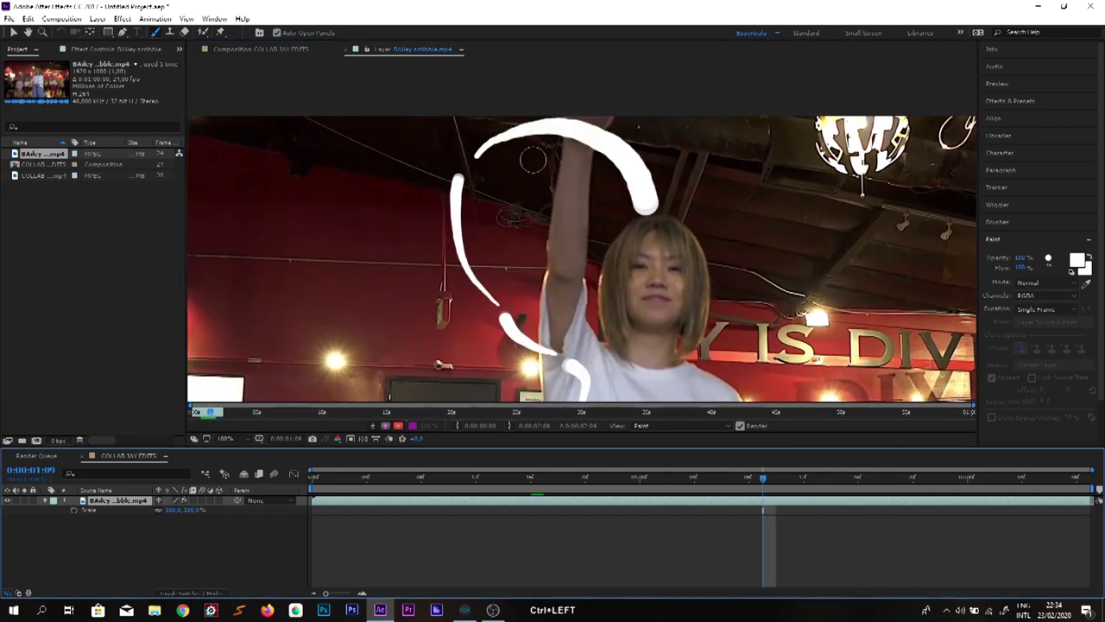
key("ctrl+Right")
key("ctrl+Right")
key("ctrl+Right")
key("ctrl+Right")
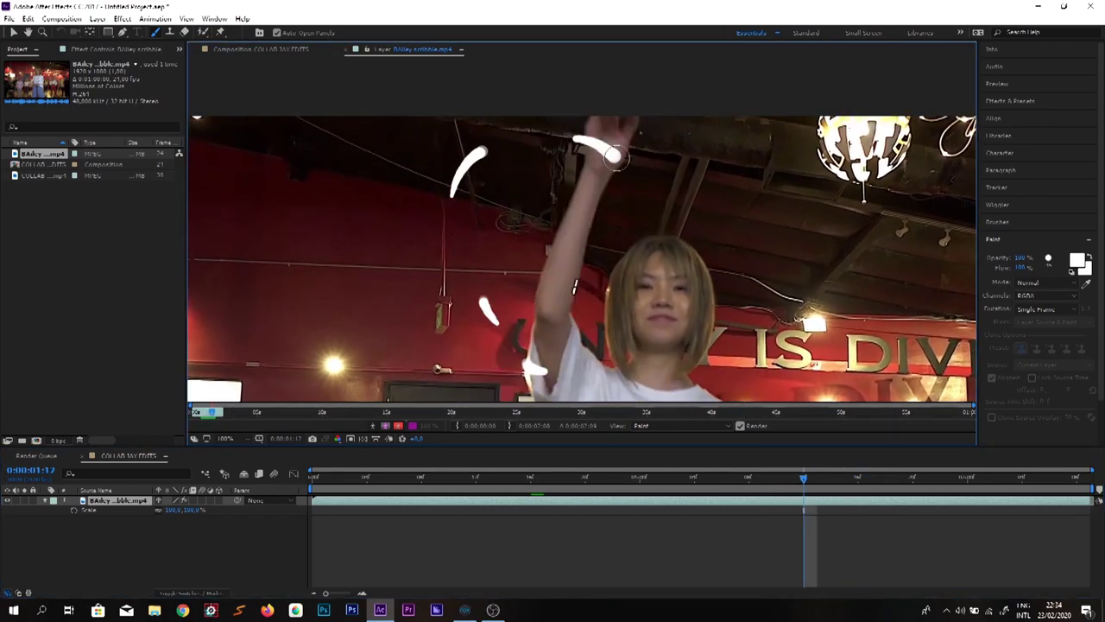
key("ctrl+Right")
key("ctrl+Right")
key("ctrl+Right")
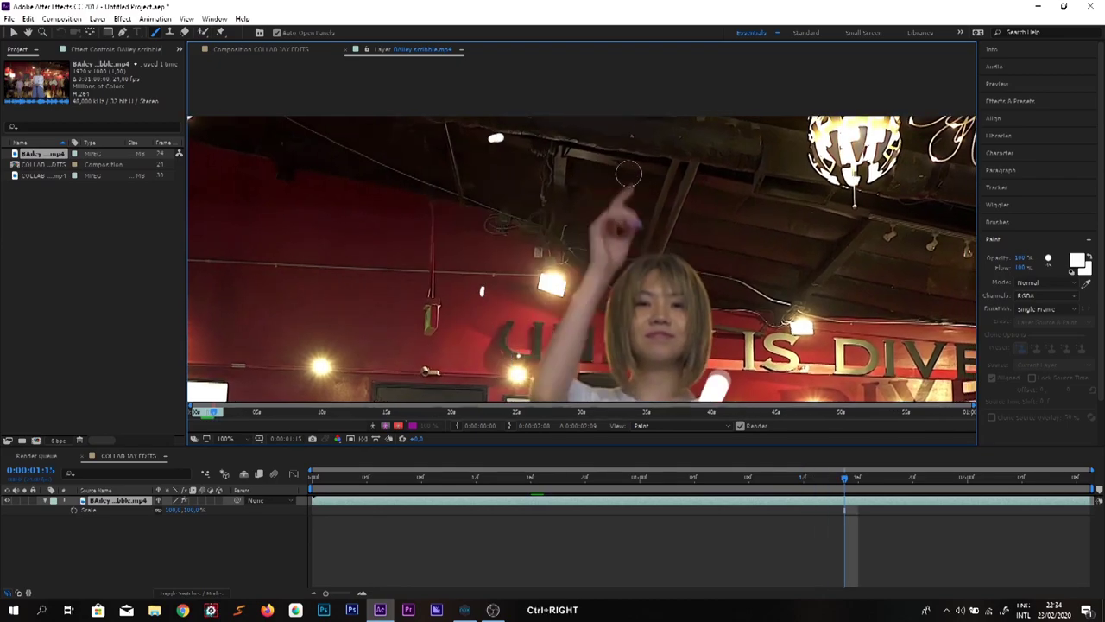
Step: Finish the raised-hand trail with small white dots above the dancer's head on frames 0:00:01:16 to 0:00:01:18
key("ctrl+Right")
left_click(641, 202)
key("ctrl+Right")
left_click(642, 213)
key("ctrl+Right")
left_click(642, 214)
Step: Return to 0:00:01:10, undo a stray dab, and paint shrinking marks between the raised hand and hair, frame by frame to 0:00:01:17
key("ctrl+Left")
left_click_drag(831, 478, 798, 485)
key("ctrl+Left")
key("ctrl+Left")
key("ctrl+Left")
key("ctrl+Left")
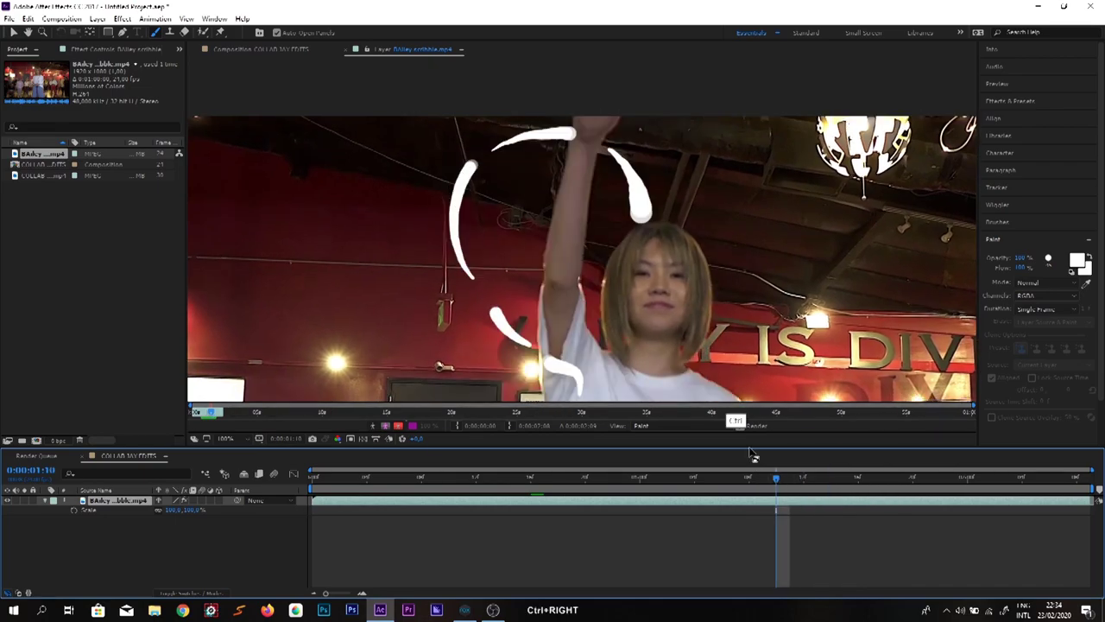
key("ctrl+Right")
left_click(619, 162)
key("ctrl+z")
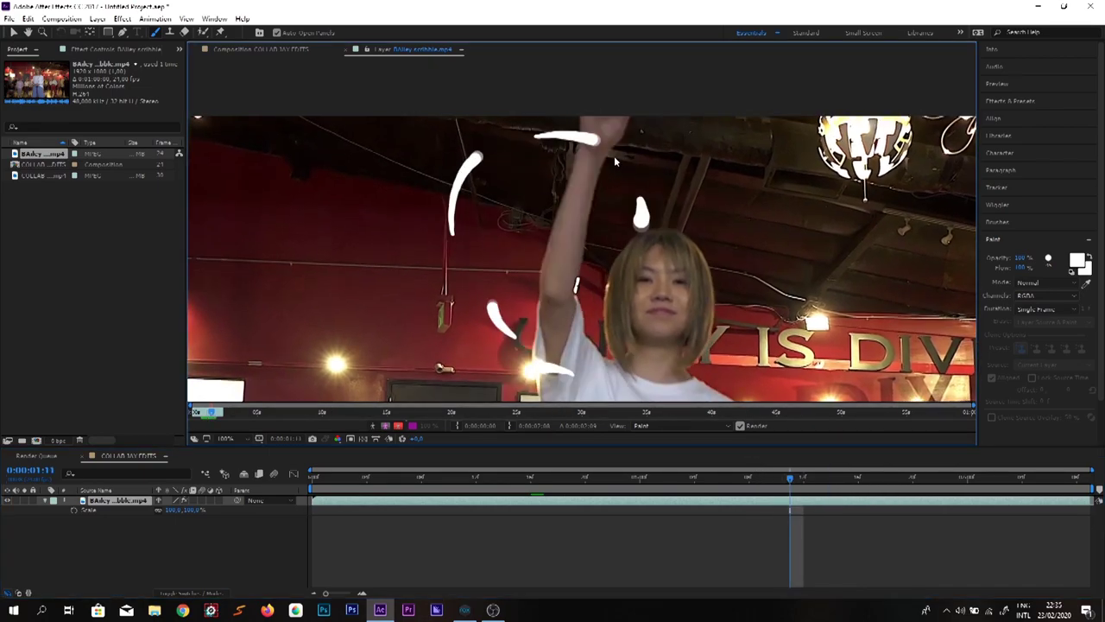
key("ctrl+Right")
key("ctrl+Right")
key("ctrl+Right")
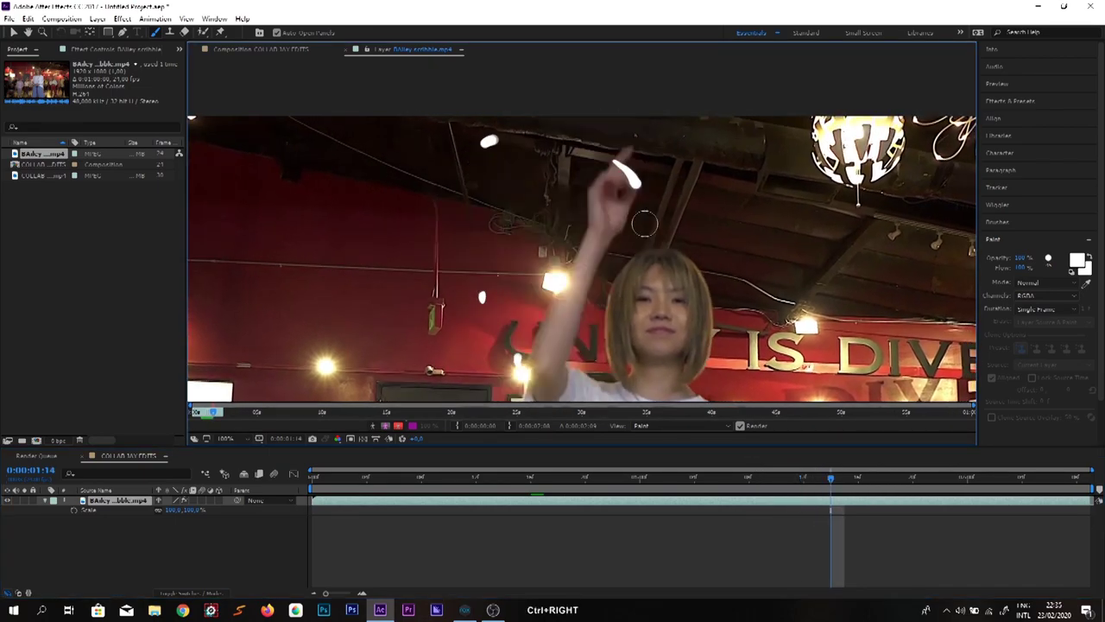
key("ctrl+Right")
key("ctrl+Right")
key("ctrl+Right")
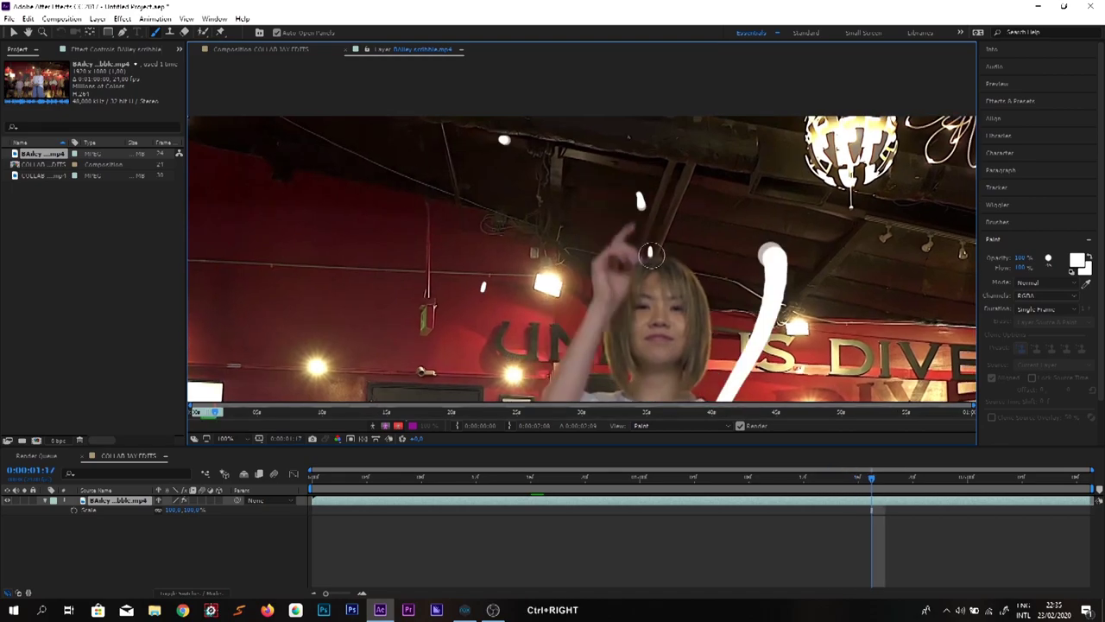
Step: Save the project in the Dytto folder as "training speed art for youtube"
key("ctrl+s")
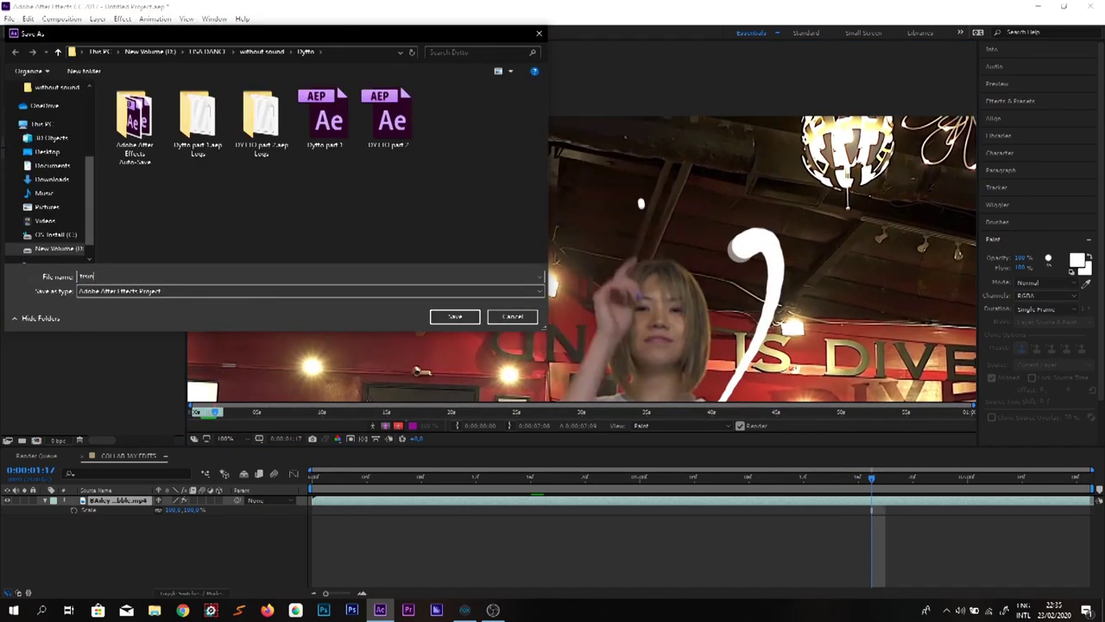
key("Return")
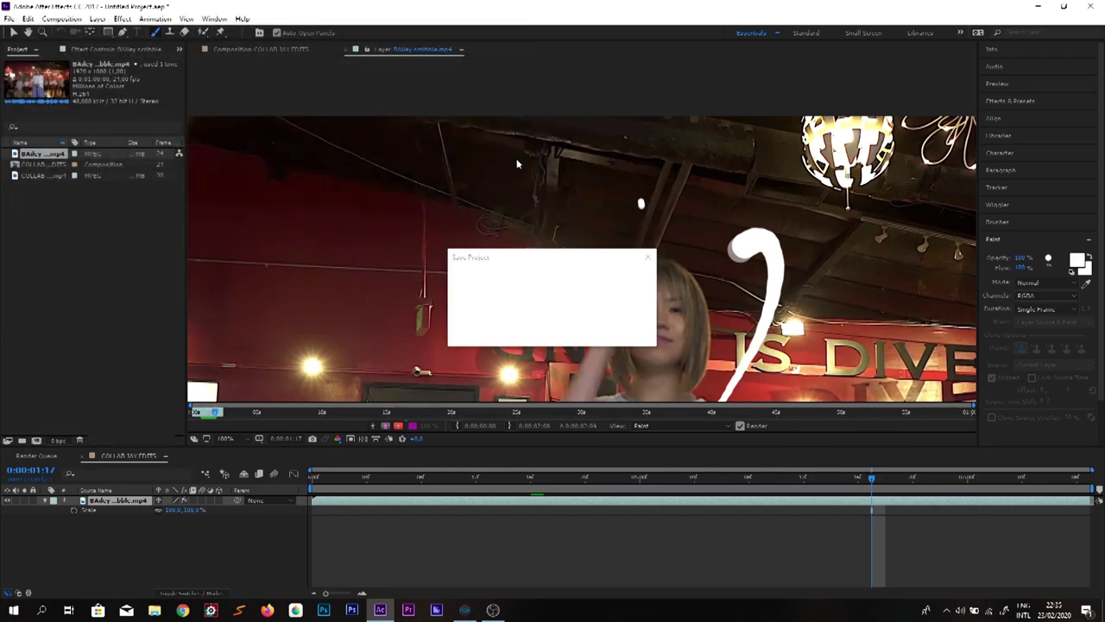
Step: Return to 0:00:01:11 and paint the arc's last shrinking marks just above the dancer's hair on the following frames
key("ctrl+Left")
key("ctrl+Left")
key("ctrl+Left")
key("ctrl+Left")
key("ctrl+Left")
key("ctrl+Left")
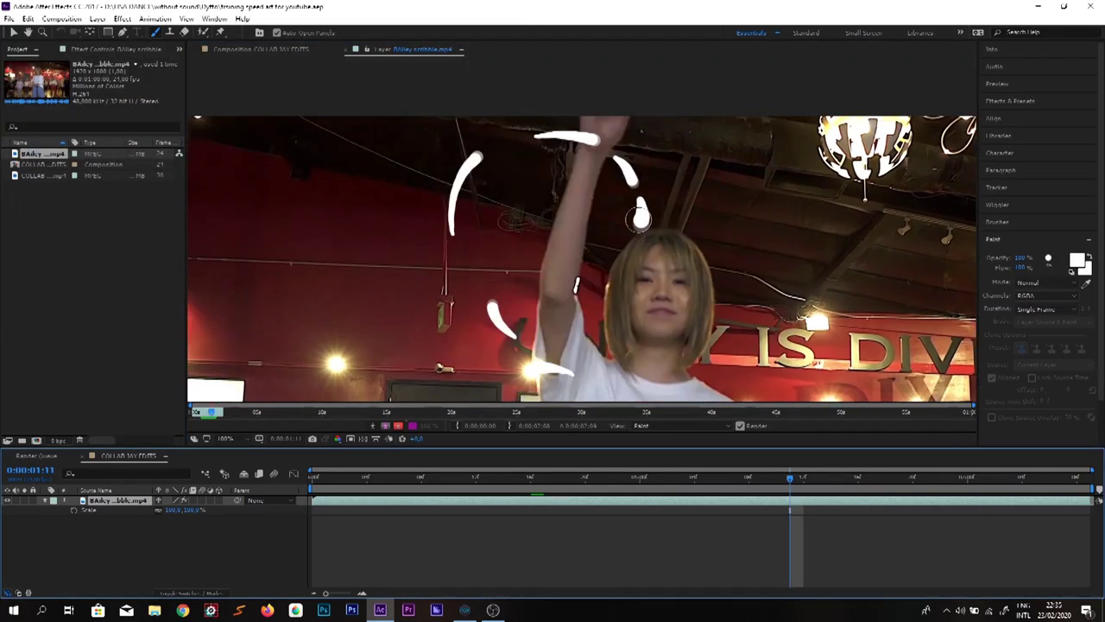
key("ctrl+Right")
key("ctrl+Right")
key("ctrl+Right")
key("ctrl+Right")
key("ctrl+Right")
key("ctrl+Right")
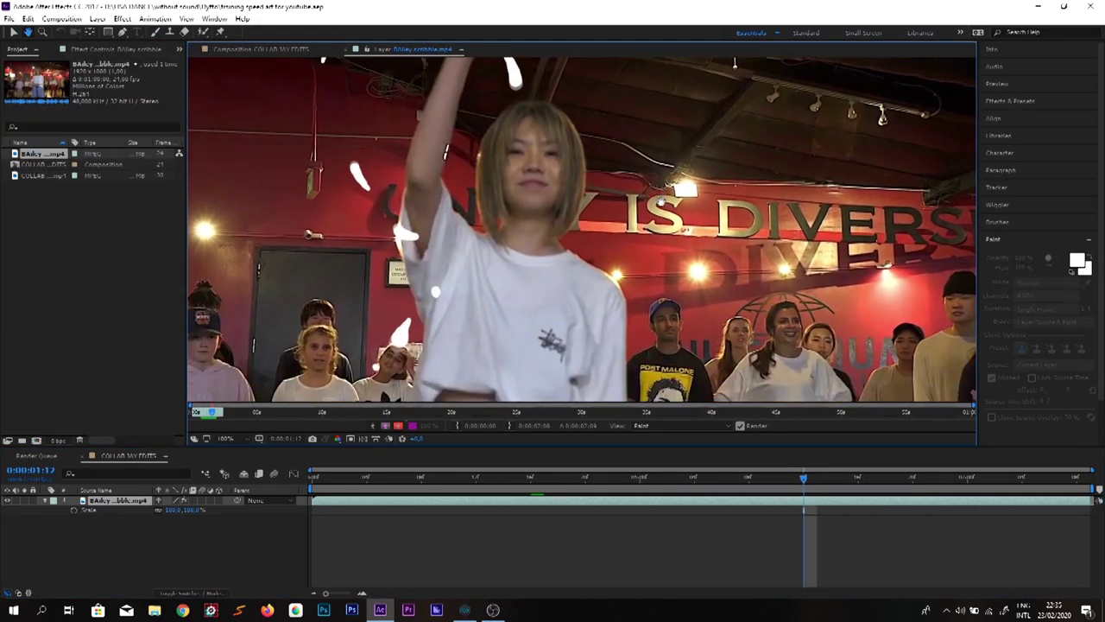
Step: Paint shrinking trail marks from the adidas-shirt girl to the dancer's waist, frame by frame from 0:00:01:12 to 0:00:01:20
key("ctrl+Right")
key("ctrl+Right")
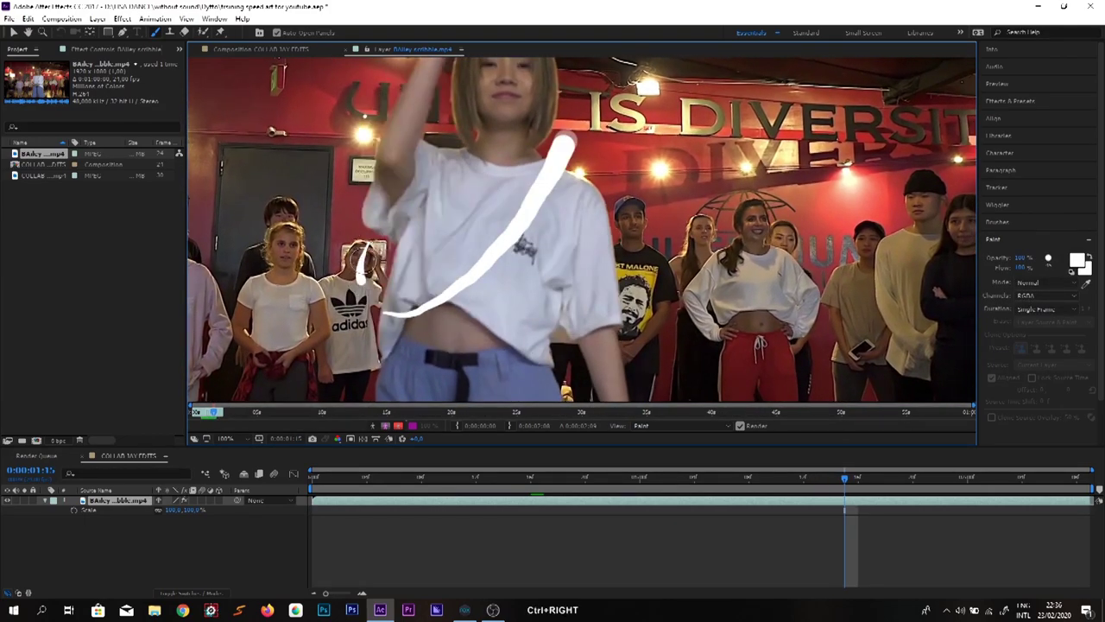
key("ctrl+Right")
key("ctrl+Right")
key("ctrl+Right")
key("ctrl+Right")
key("ctrl+Right")
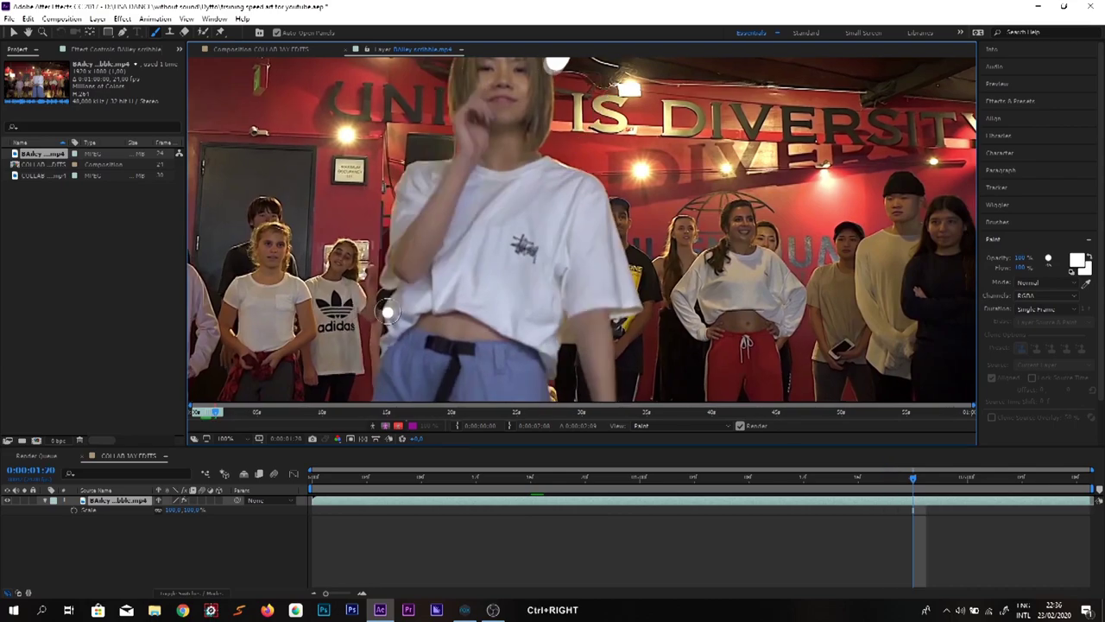
Step: Return to 0:00:01:16 and paint shrinking marks along the arc at the dancer's shirt hem, frame by frame to 0:00:01:20
key("ctrl+Left")
key("ctrl+Left")
key("ctrl+Left")
key("ctrl+Left")
left_click_drag(438, 296, 397, 304)
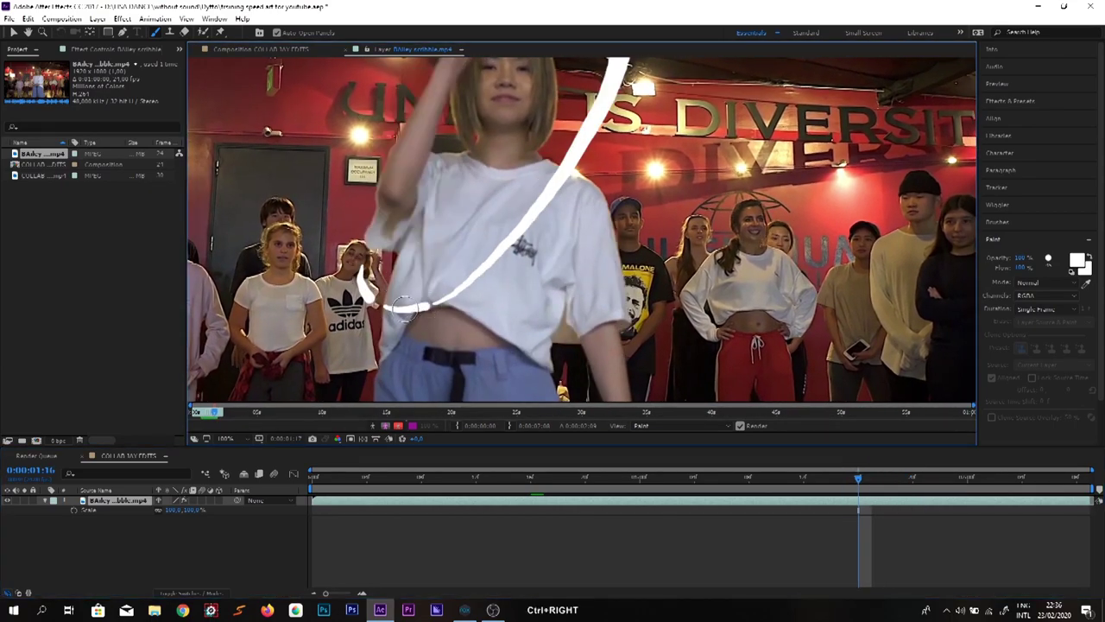
key("ctrl+Right")
key("ctrl+Right")
key("ctrl+Right")
key("ctrl+Right")
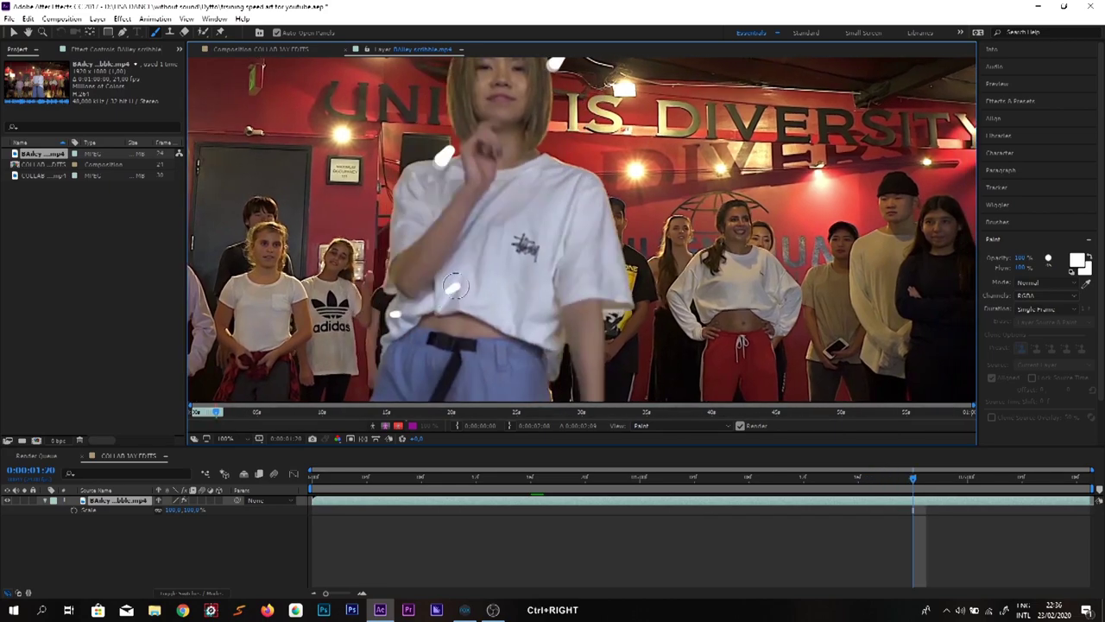
Step: Break the arc across the dancer's chest into shrinking marks, frame by frame up to 0:00:01:22
key("ctrl+Right")
key("ctrl+Right")
key("ctrl+Left")
key("ctrl+Left")
key("ctrl+Left")
key("ctrl+Left")
key("ctrl+Left")
key("ctrl+Left")
key("ctrl+Right")
key("ctrl+Right")
key("ctrl+Right")
key("ctrl+Right")
key("ctrl+Right")
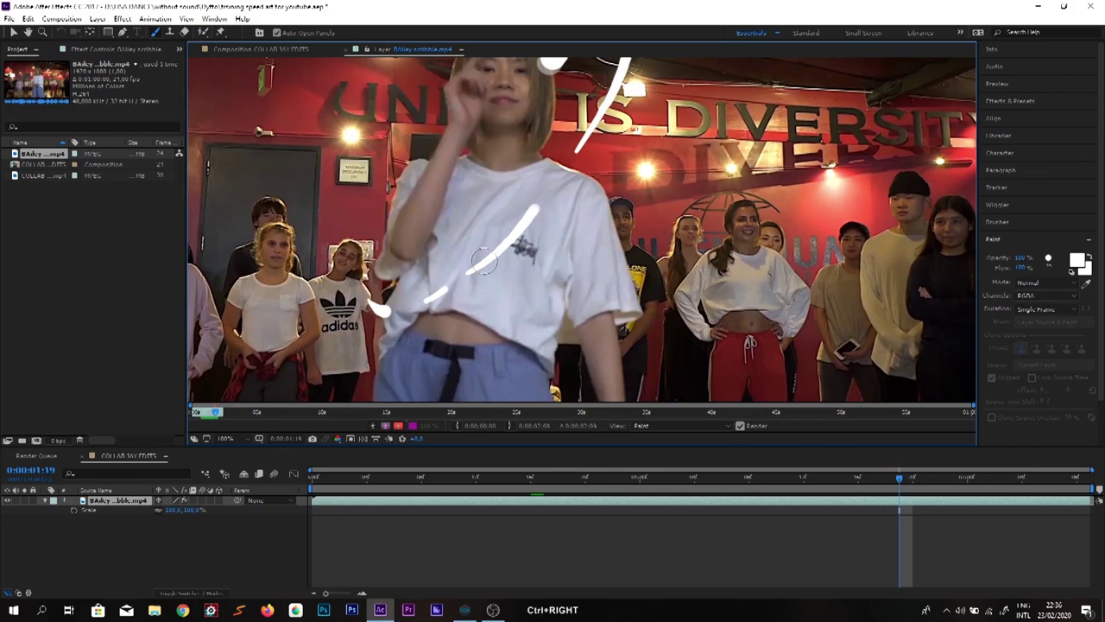
key("ctrl+Right")
key("ctrl+Right")
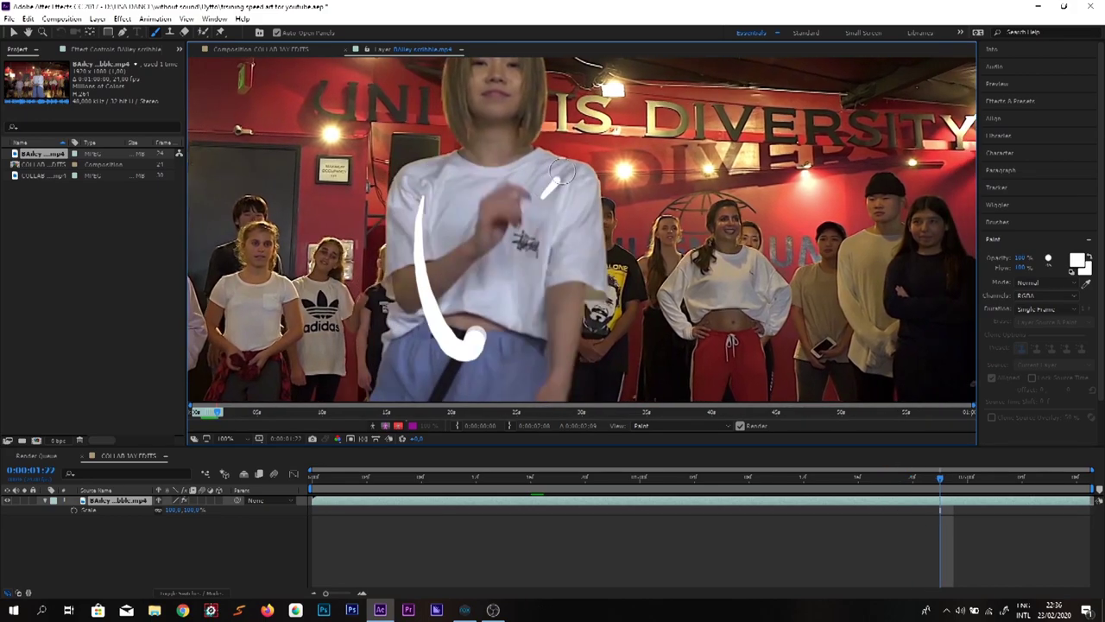
Step: Return to 0:00:01:17 and paint shrinking marks along the arc from the dancer's chest past her shoulder, up to 0:00:01:20
key("ctrl+Right")
key("ctrl+Right")
key("ctrl+Right")
key("ctrl+Right")
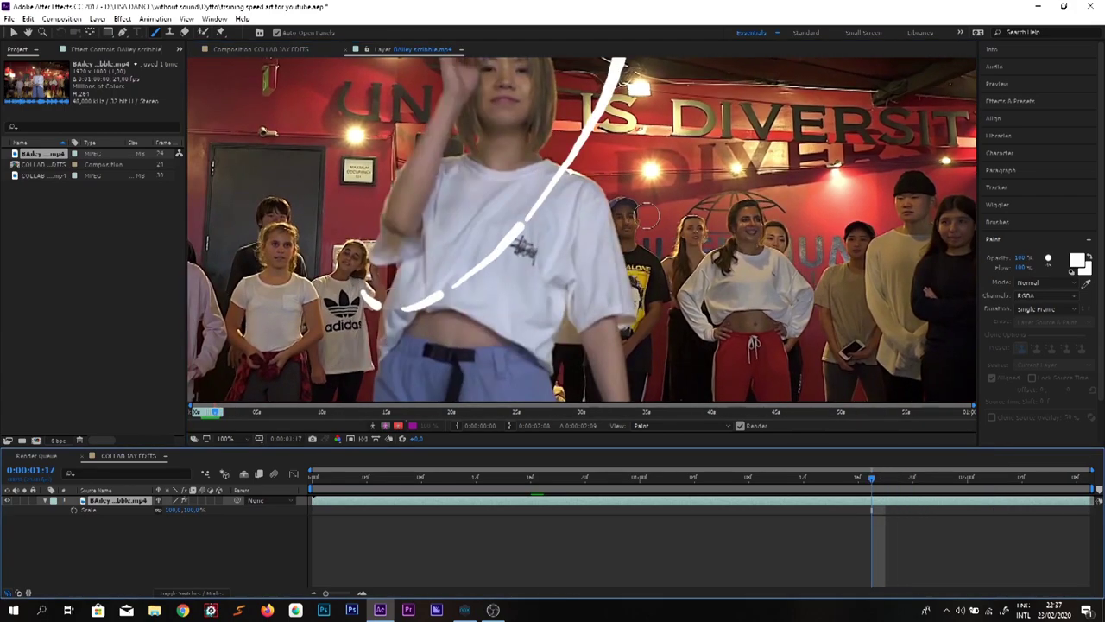
key("ctrl+Right")
key("ctrl+Right")
key("ctrl+Right")
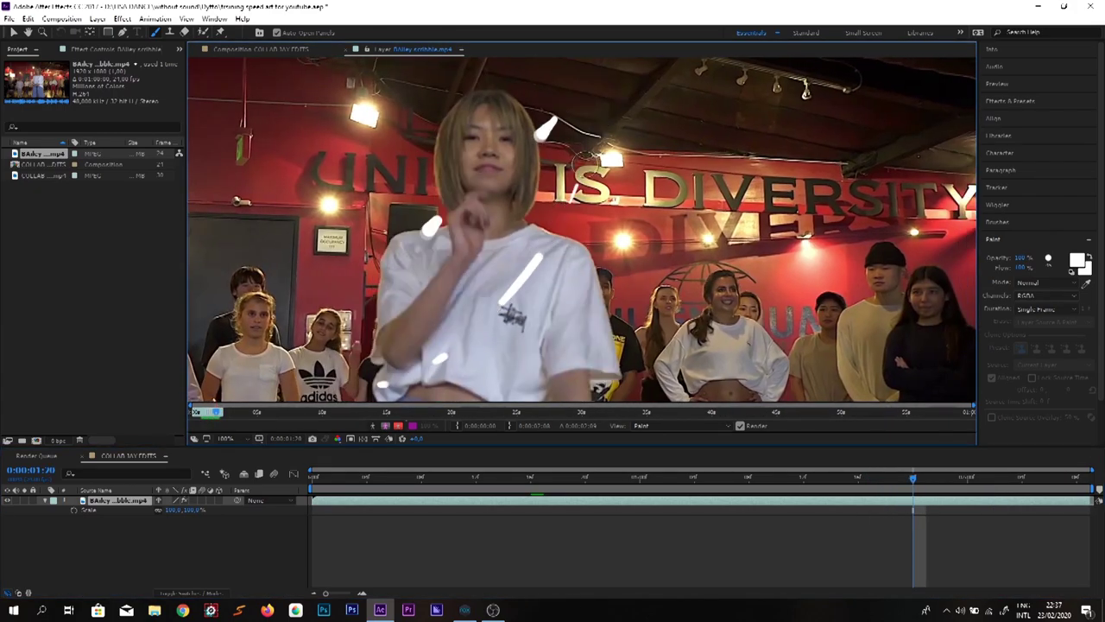
Step: Paint the fading trail marks on the dancer's shoulder and beside her hair, frame by frame up to 0:00:02:02
key("ctrl+Right")
key("ctrl+Right")
key("ctrl+Right")
key("ctrl+Right")
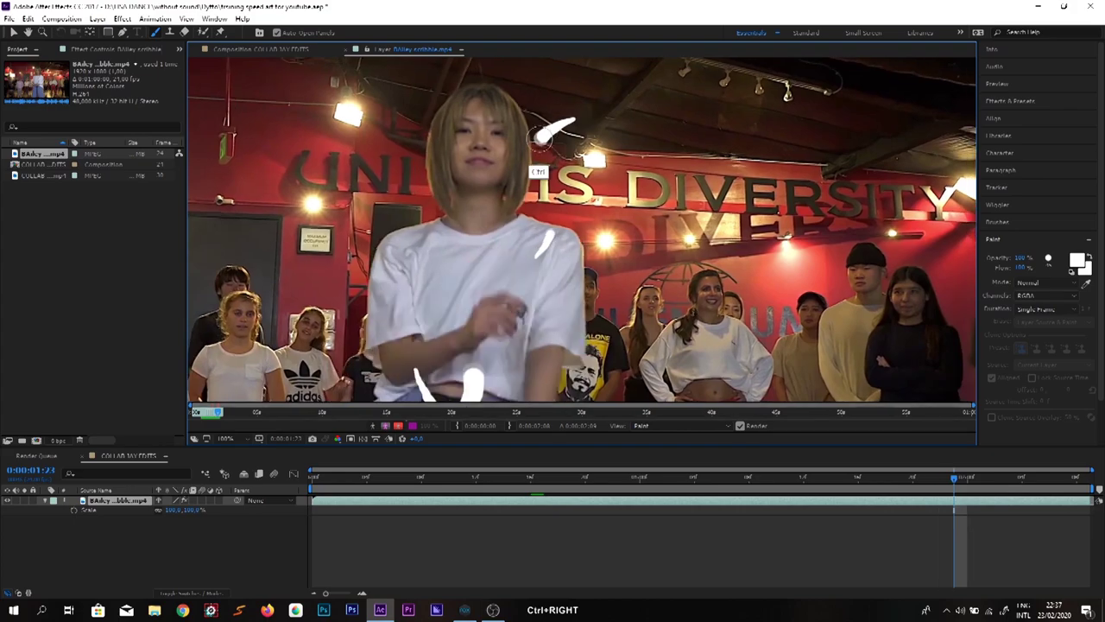
key("ctrl+Right")
key("ctrl+Right")
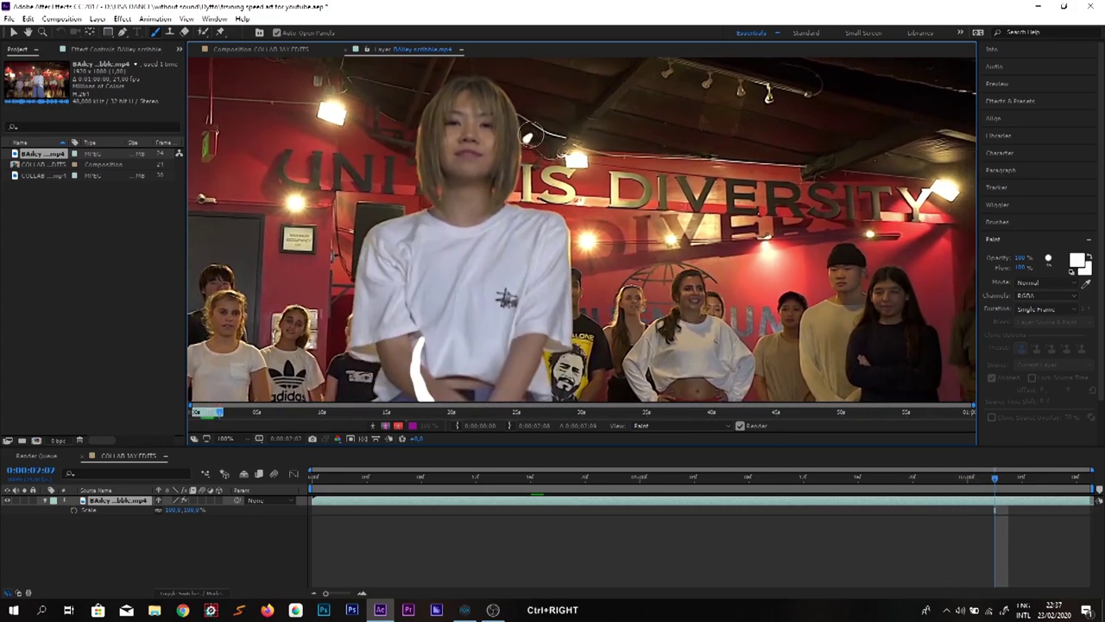
Step: Go back to 0:00:01:21 and paint shrinking marks below the dancer's sleeve-side shoulder on the following frames to 0:00:02:03
key("ctrl+Right")
key("ctrl+Left")
key("ctrl+Right")
key("ctrl+Right")
key("ctrl+Right")
key("ctrl+Left")
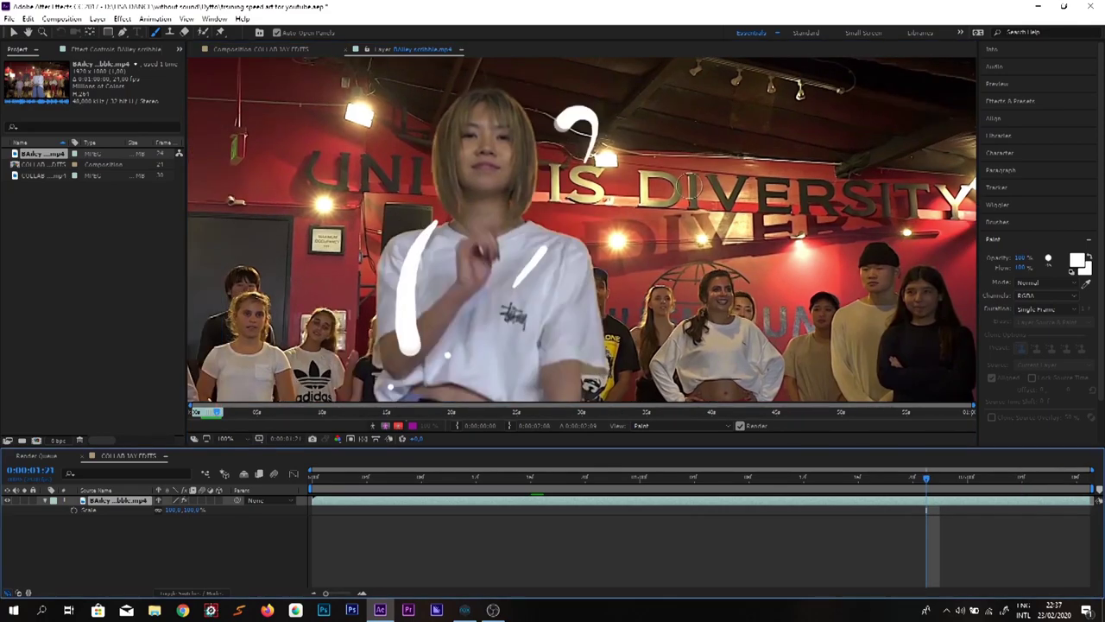
key("ctrl+Right")
key("ctrl+Right")
key("ctrl+Right")
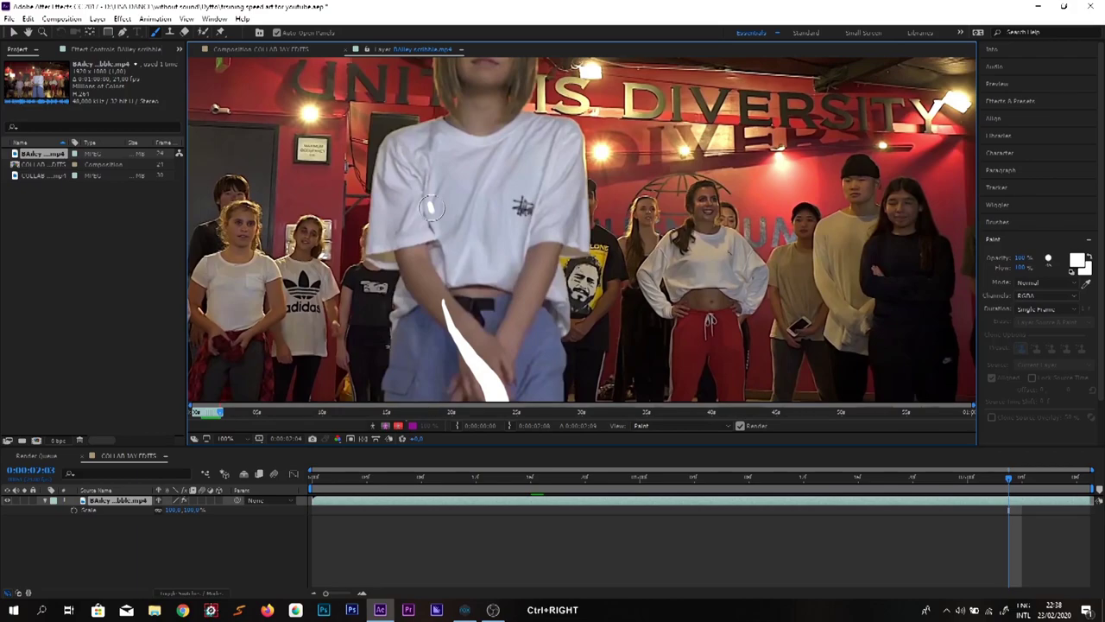
Step: Return to 0:00:01:23 and refine the broken trail between the dancer's sleeve and waist, frame by frame to 0:00:02:03
key("ctrl+Left")
key("ctrl+Left")
key("ctrl+Left")
key("ctrl+Left")
key("ctrl+Right")
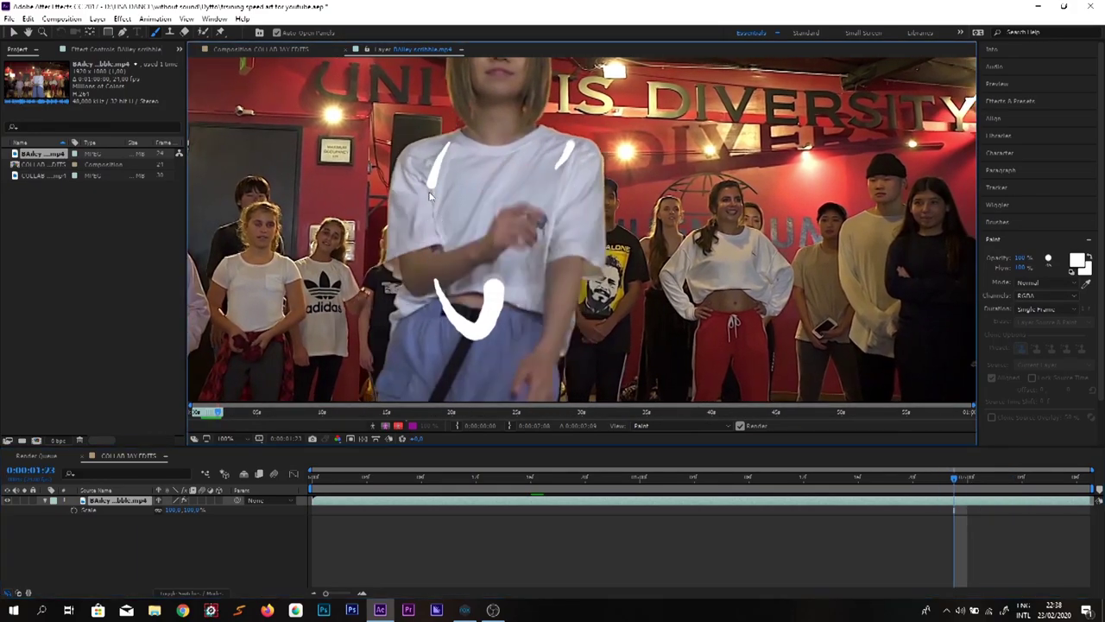
key("ctrl+Right")
key("ctrl+Right")
key("ctrl+Right")
key("ctrl+Right")
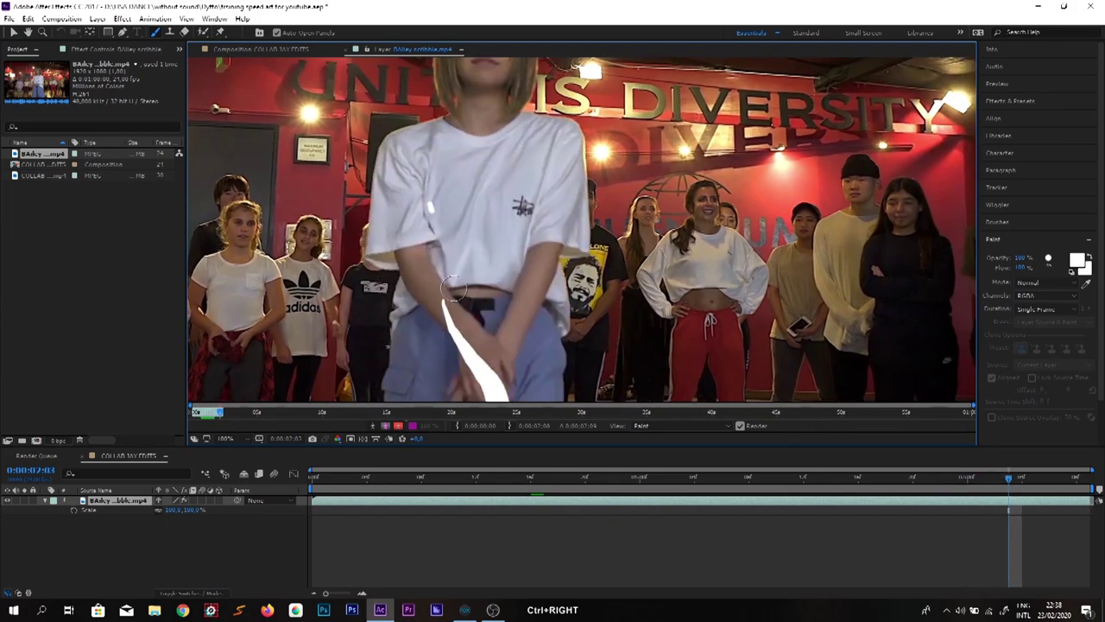
Step: Paint shrinking marks over the dancer's shirt front and waist, frame by frame from 0:00:02:01 to 0:00:02:04
key("ctrl+Left")
key("ctrl+Left")
key("ctrl+Left")
key("ctrl+Right")
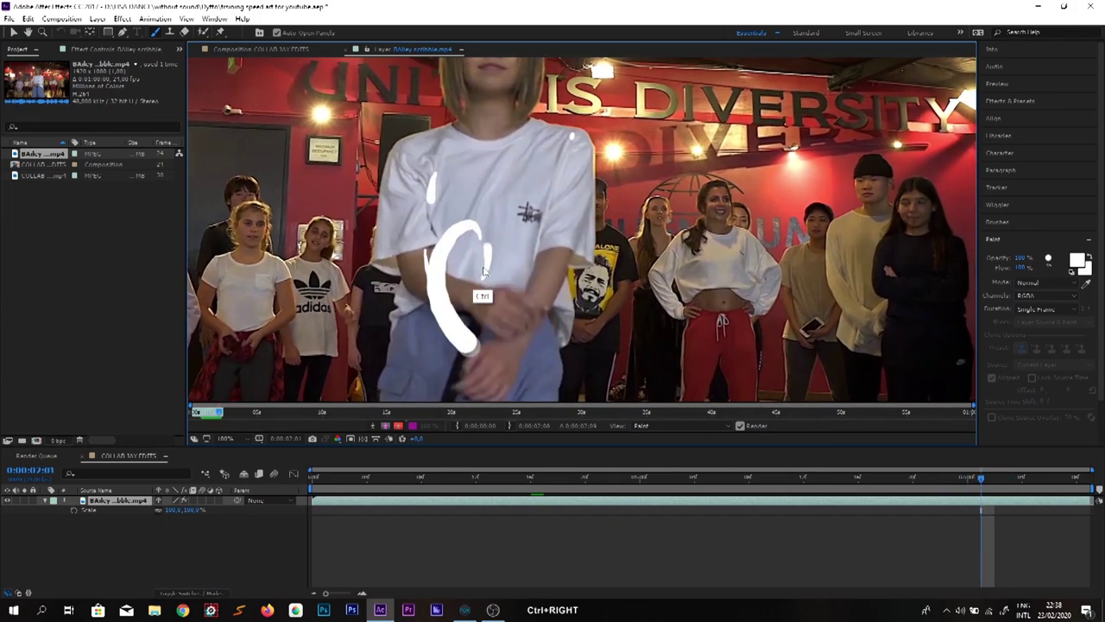
key("ctrl+Right")
key("ctrl+Right")
key("ctrl+Right")
key("ctrl+Right")
key("ctrl+Left")
key("ctrl+Left")
key("ctrl+Left")
key("ctrl+Left")
key("ctrl+Right")
key("ctrl+Right")
key("ctrl+Right")
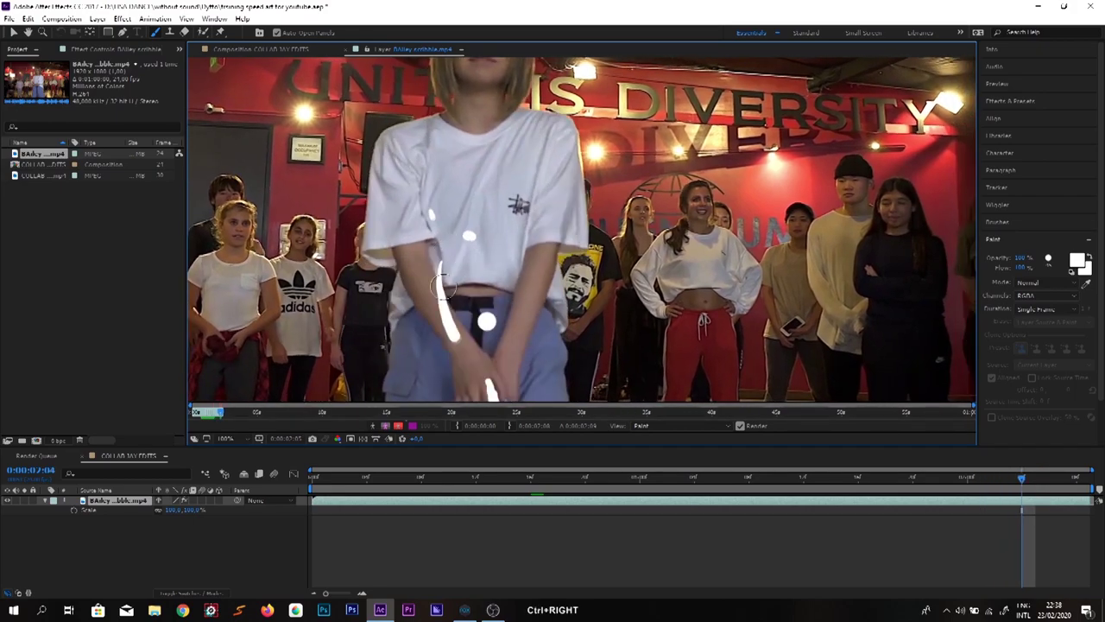
Step: Paint shrinking trail marks from the dancer's forearm down to her legs, frame by frame from 0:00:02:05 to 0:00:02:10
key("ctrl+Right")
left_click_drag(442, 309, 464, 363)
key("ctrl+Right")
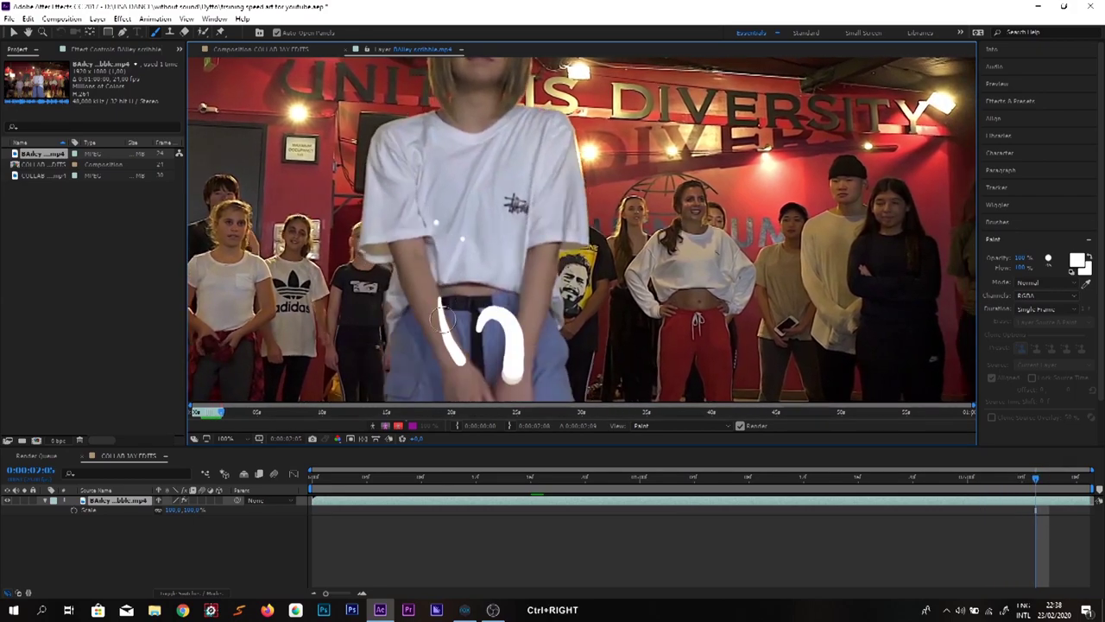
left_click_drag(443, 304, 524, 183)
key("ctrl+Right")
key("ctrl+Right")
left_click_drag(537, 226, 561, 314)
key("ctrl+Right")
key("ctrl+Right")
key("ctrl+Right")
key("ctrl+Right")
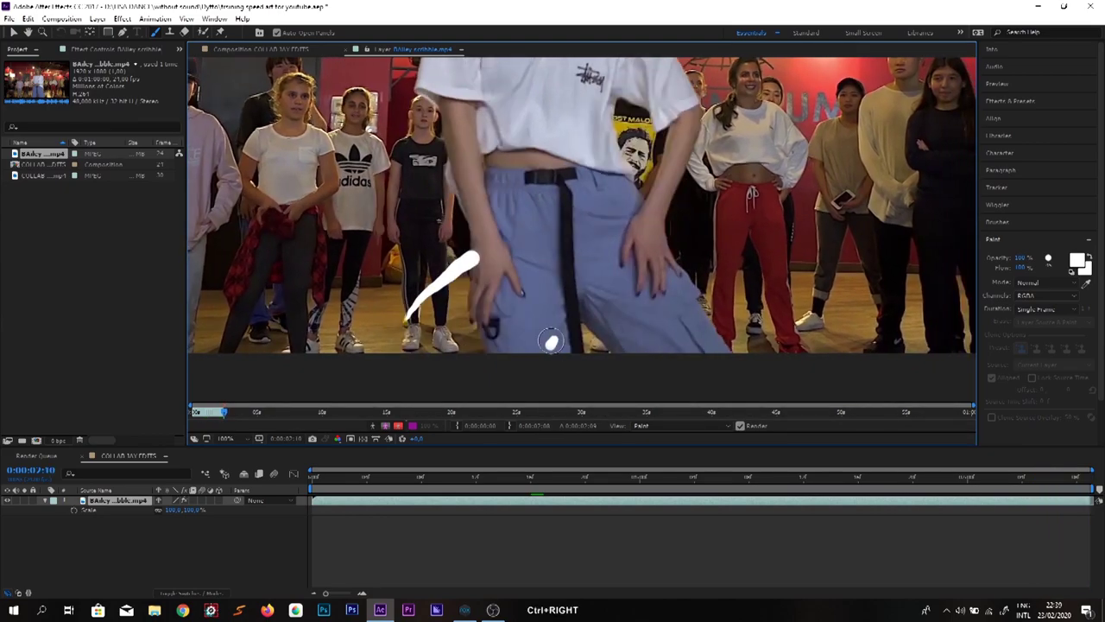
Step: Save the project and show the COLLAB JAY EDITS composition at 33.3% magnification
left_click(238, 50)
left_click(231, 438)
left_click(291, 336)
left_click(9, 19)
left_click(37, 148)
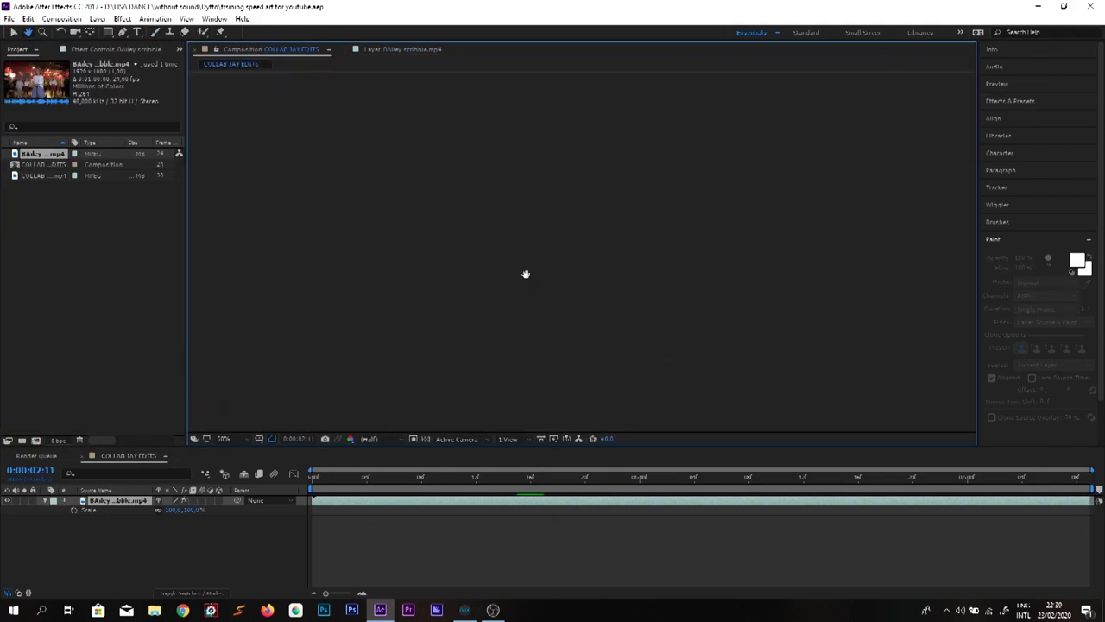
left_click(226, 438)
left_click(259, 345)
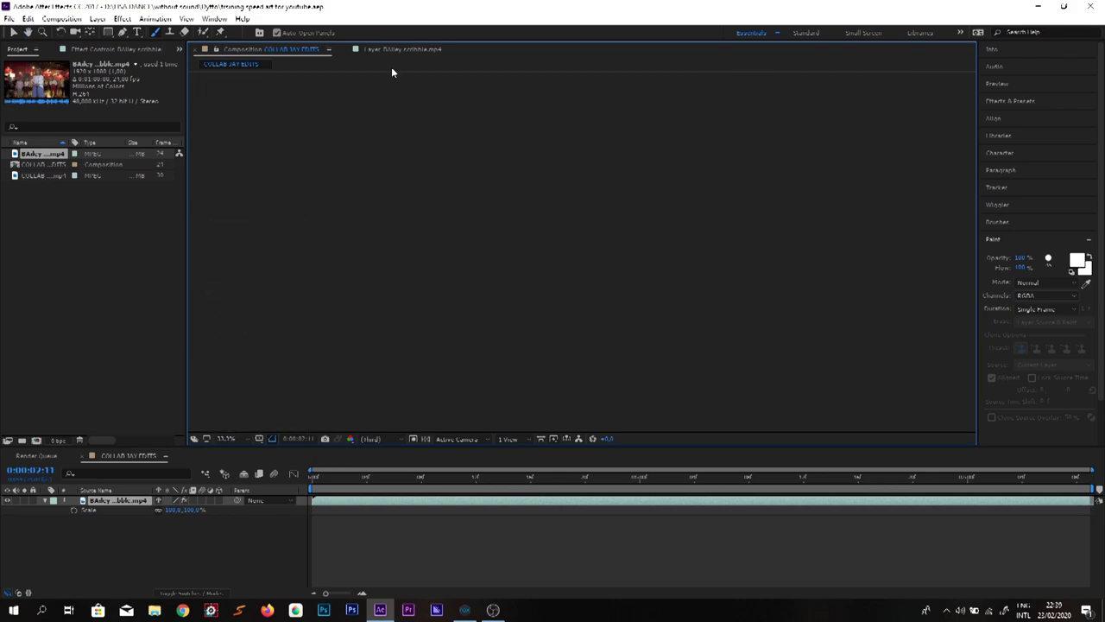
Step: Preview the painted scribble in the BAiley scribble layer view from the first frame
left_click(401, 50)
left_click_drag(586, 212, 545, 284)
left_click_drag(323, 478, 307, 479)
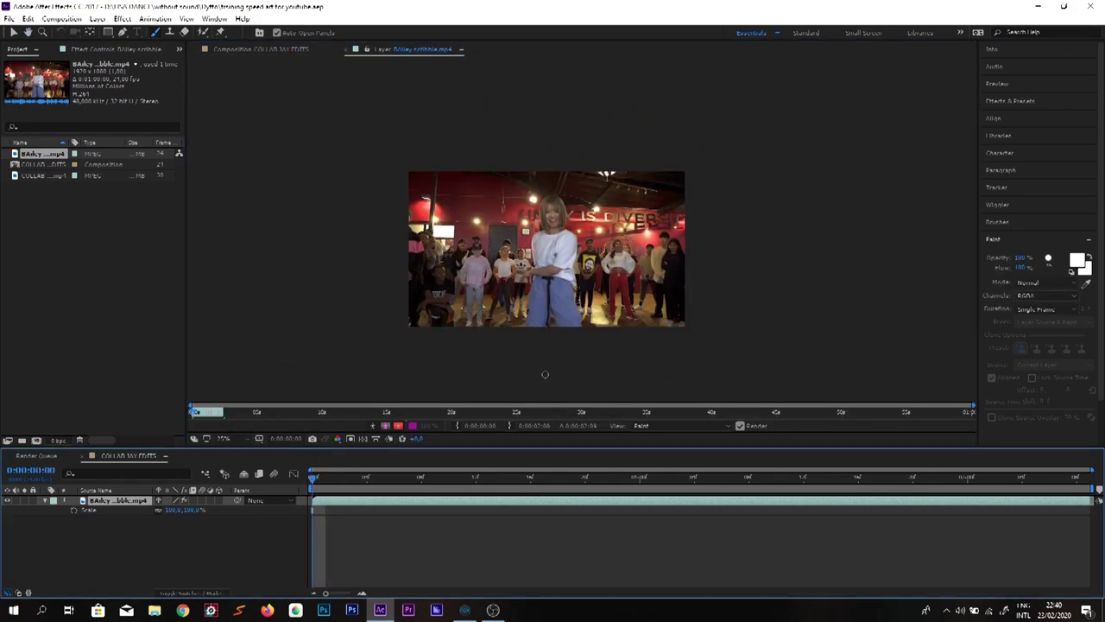
key("space")
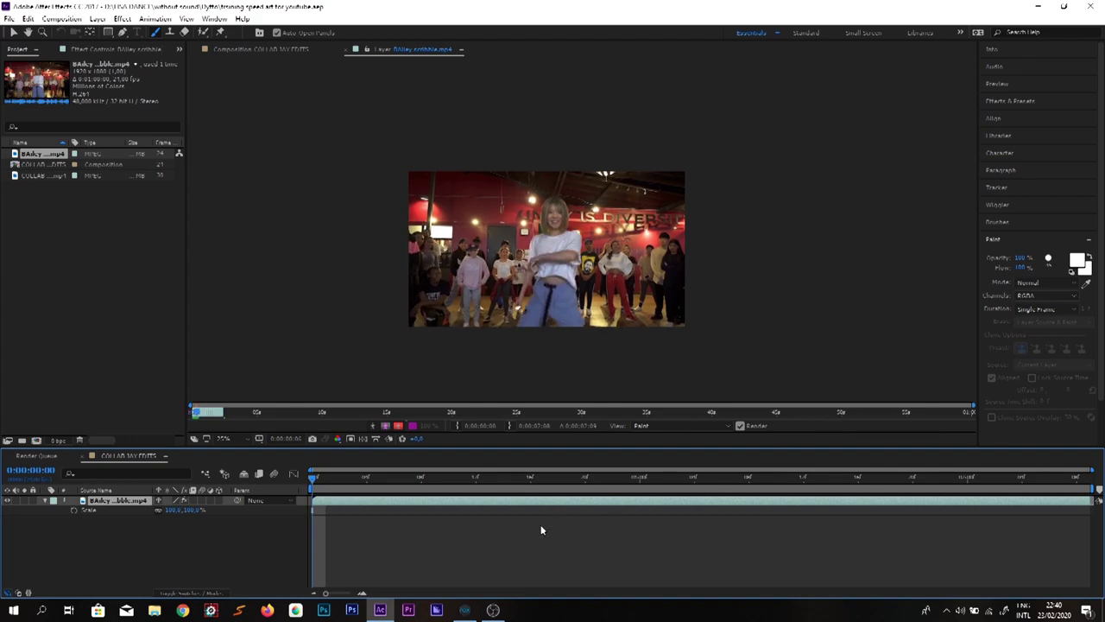
key("space")
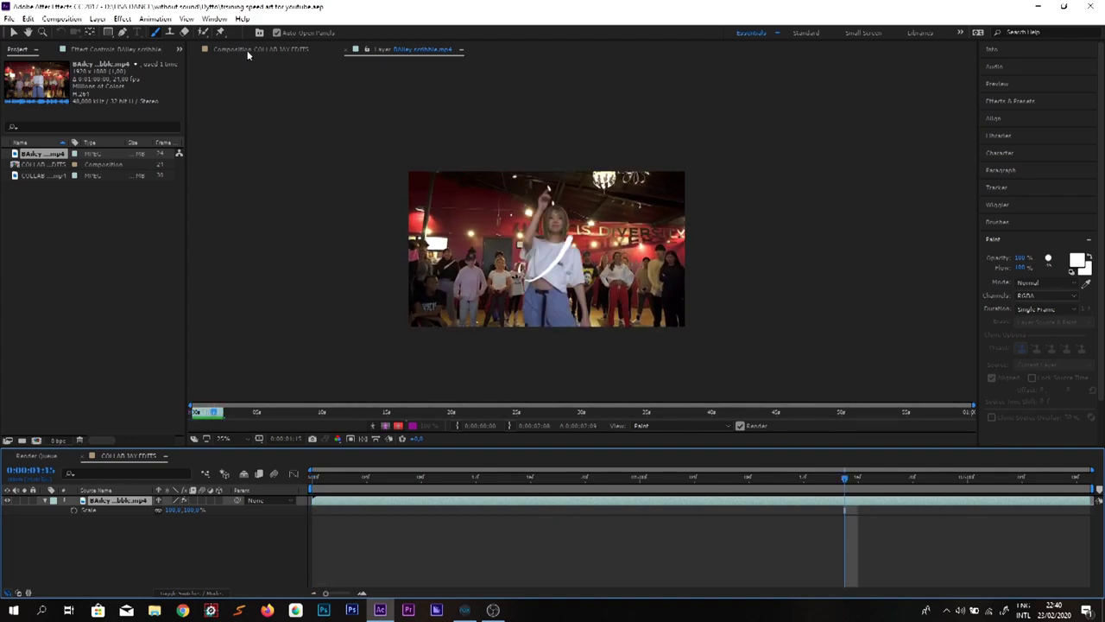
Step: Play the COLLAB JAY EDITS composition from the start to review the scribble, and return to the first frame
left_click(242, 52)
left_click_drag(550, 284, 544, 333)
left_click(315, 480)
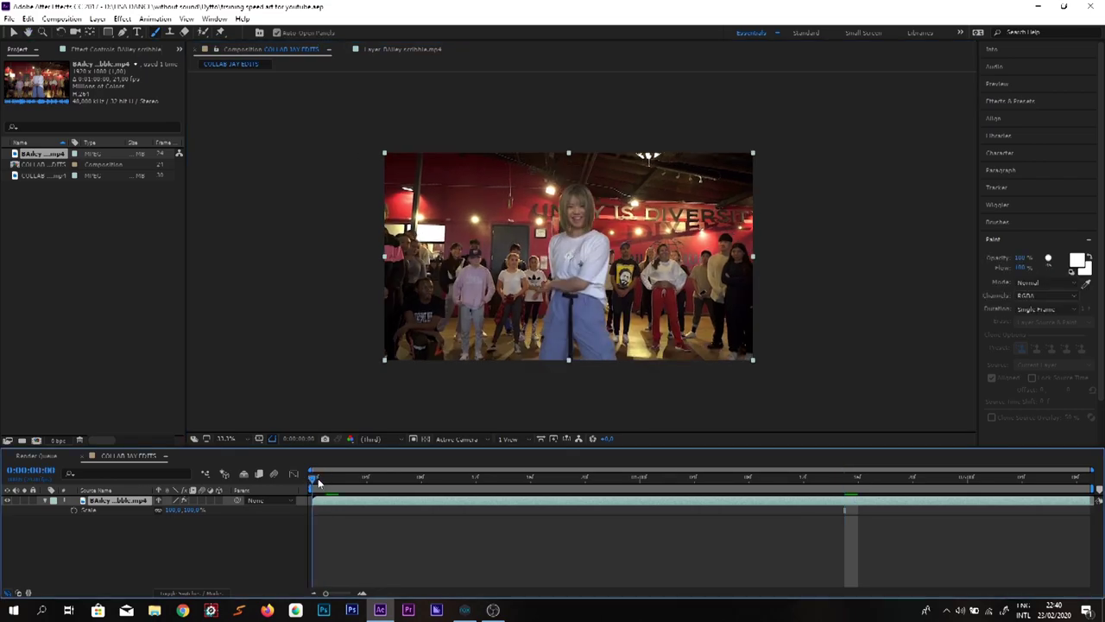
key("space")
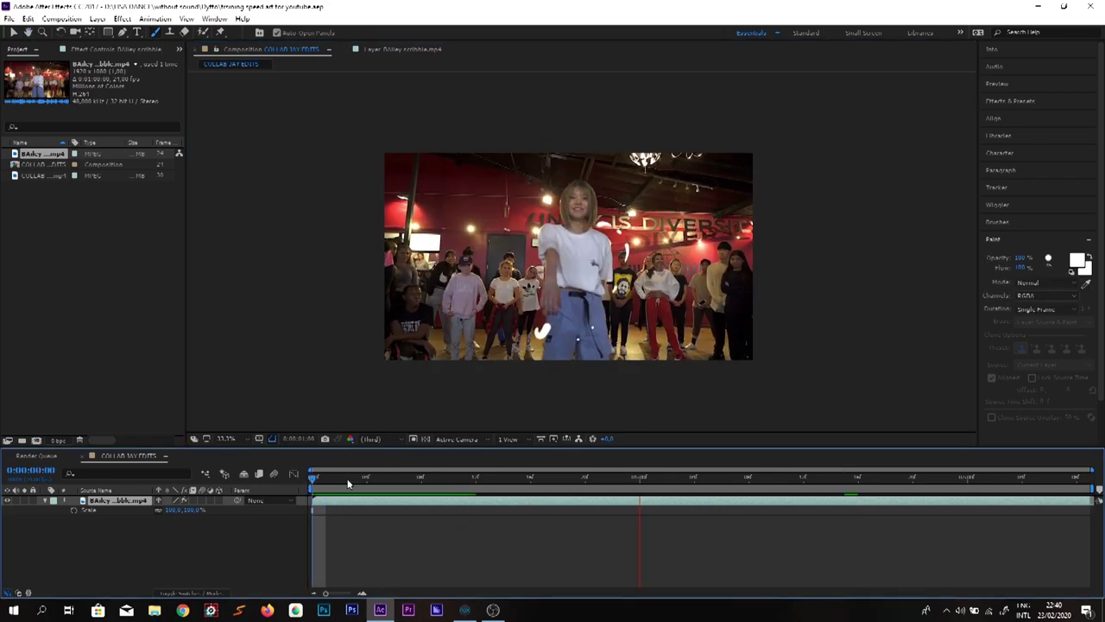
left_click_drag(352, 480, 308, 479)
Step: Search the effects for "glow" and try Glow on the BAiley scribble clip, removing it again
left_click(1011, 101)
left_click(1013, 116)
type("glow")
left_click_drag(1027, 167, 449, 504)
key("Delete")
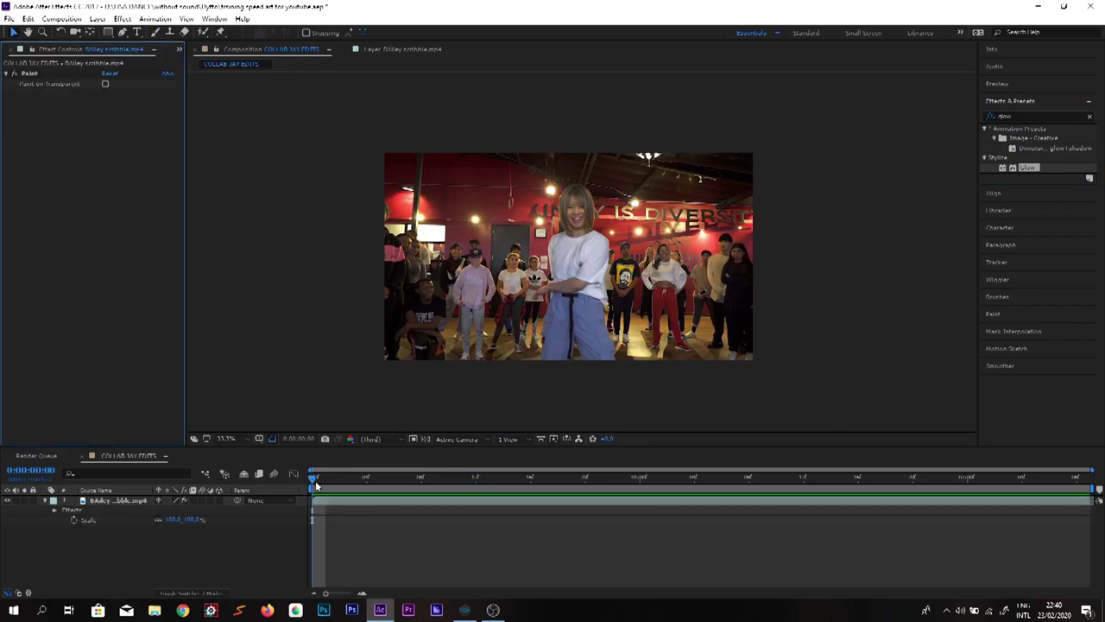
Step: Add a white solid above the BAiley scribble clip and paste the clip's Paint effect onto it
right_click(159, 563)
mouse_move(185, 436)
left_click(322, 461)
key("Return")
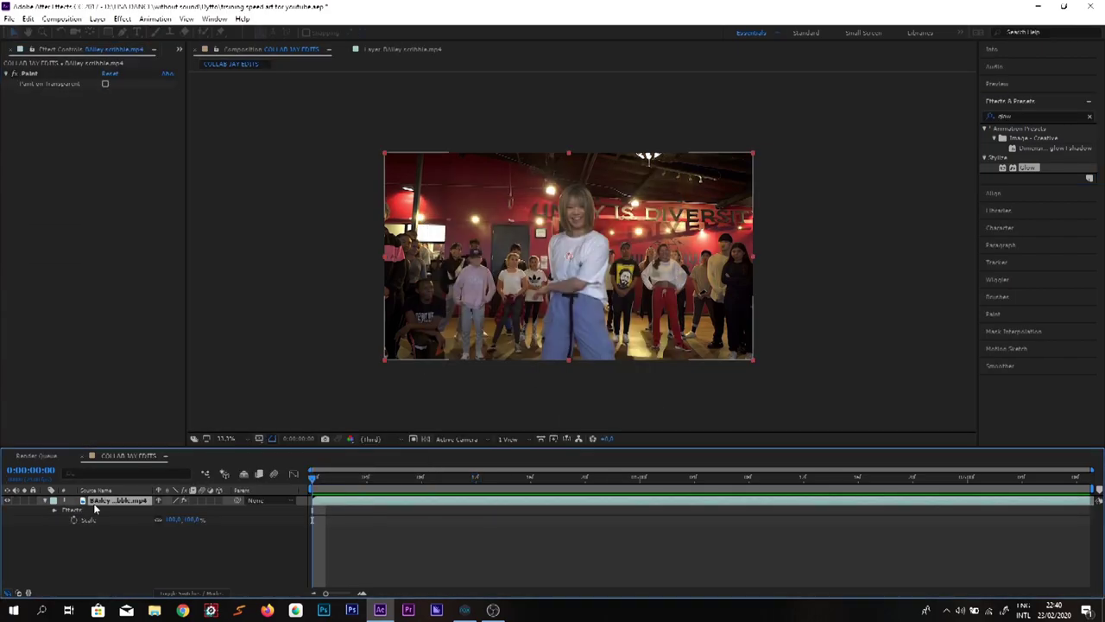
left_click(103, 501)
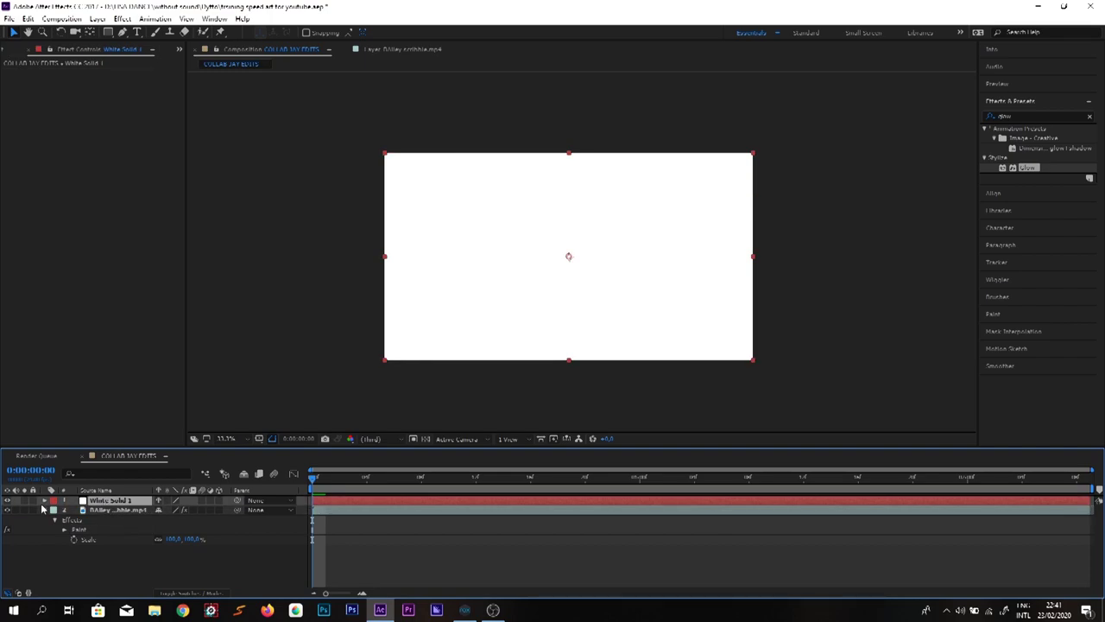
key("ctrl+v")
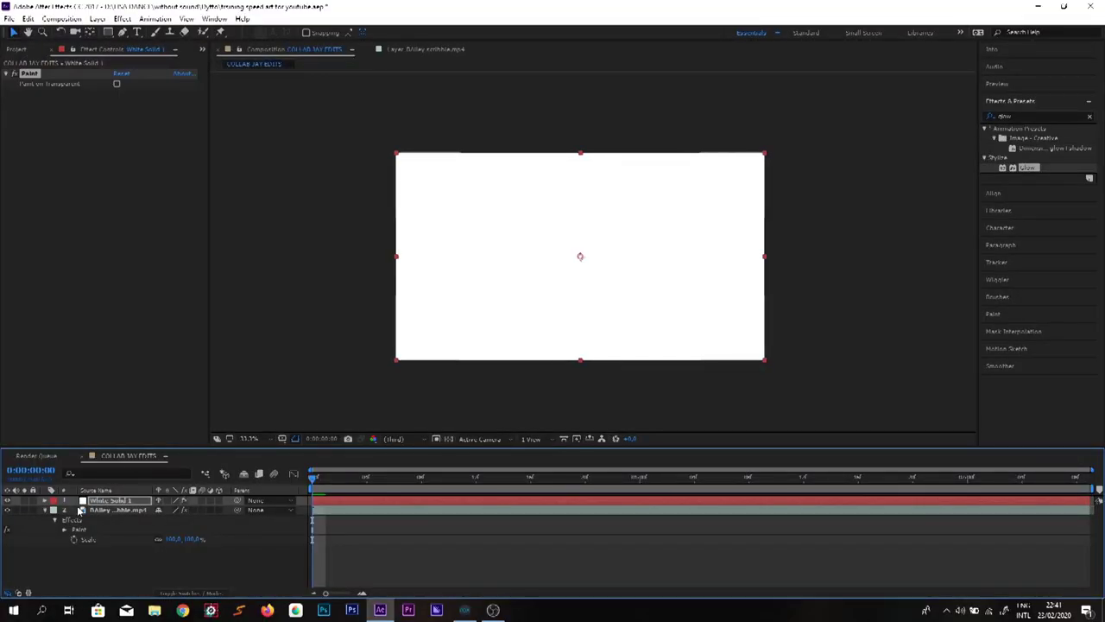
Step: Try the white solid in Darken blend mode and play the composition up to 0:00:01:10
key("F4")
left_click(174, 500)
left_click(230, 215)
left_click(174, 502)
left_click(213, 135)
key("space")
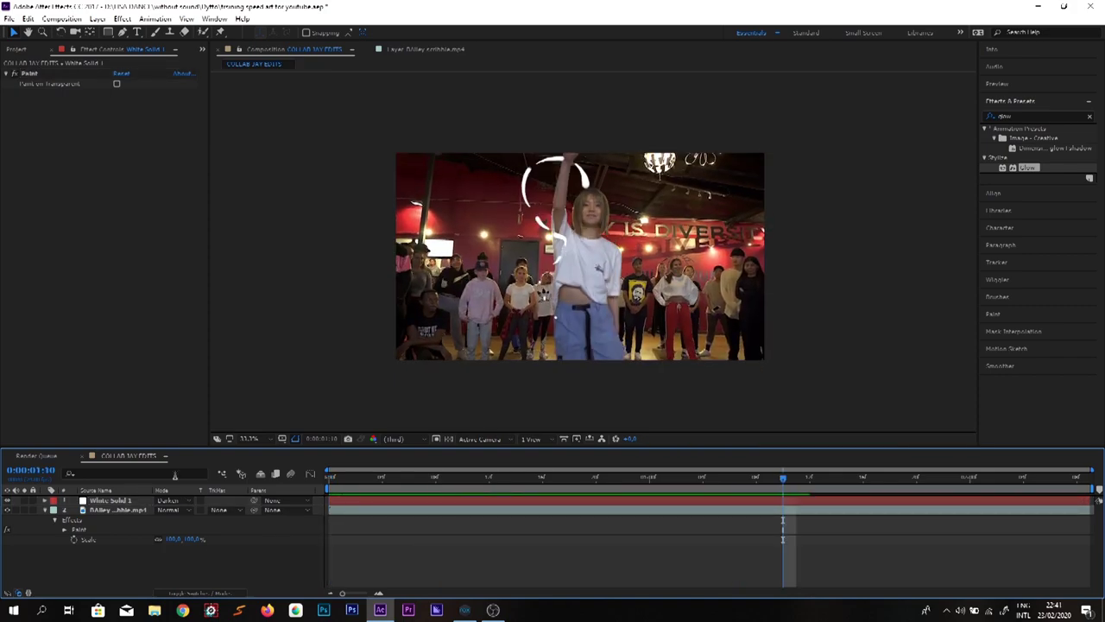
Step: Try the Glow effect on the white solid and delete that solid
left_click_drag(512, 527, 514, 501)
scroll(554, 142, "up", 3)
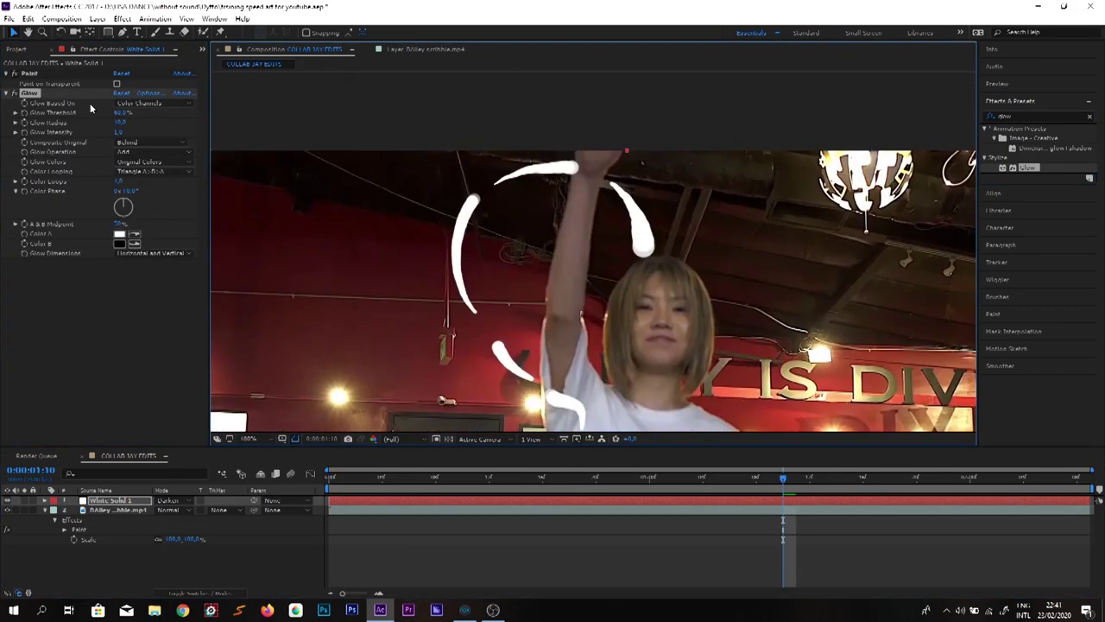
left_click(345, 499)
key("Delete")
Step: Create a 1920 × 1080 px black solid above the clip and paste the copied Paint effect onto it
right_click(110, 565)
left_click(299, 488)
left_click(547, 374)
left_click(435, 361)
left_click(445, 392)
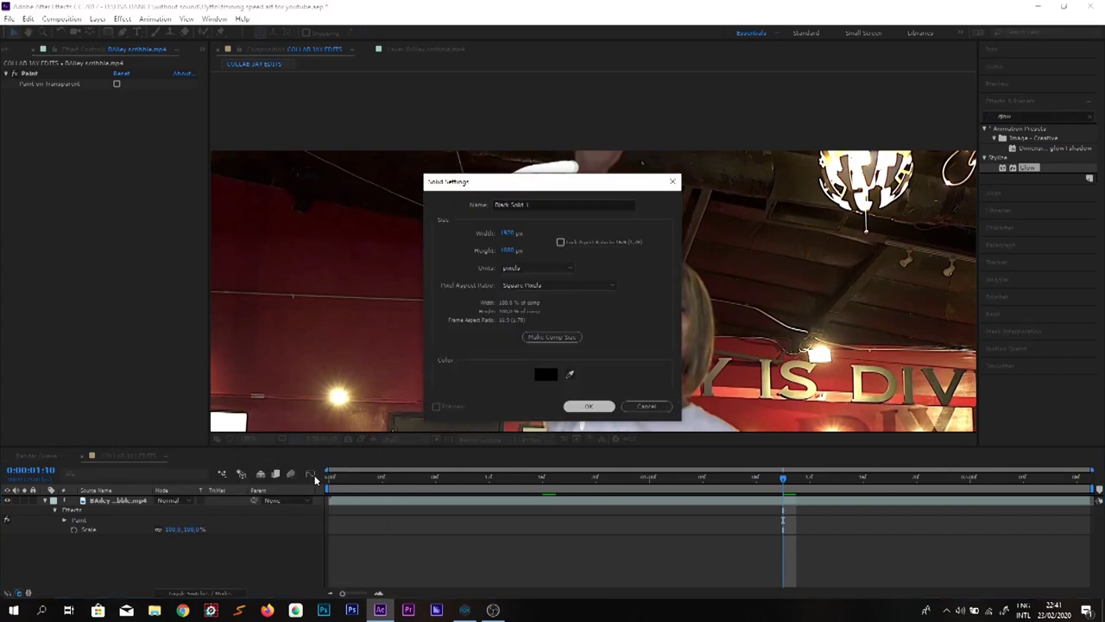
key("Return")
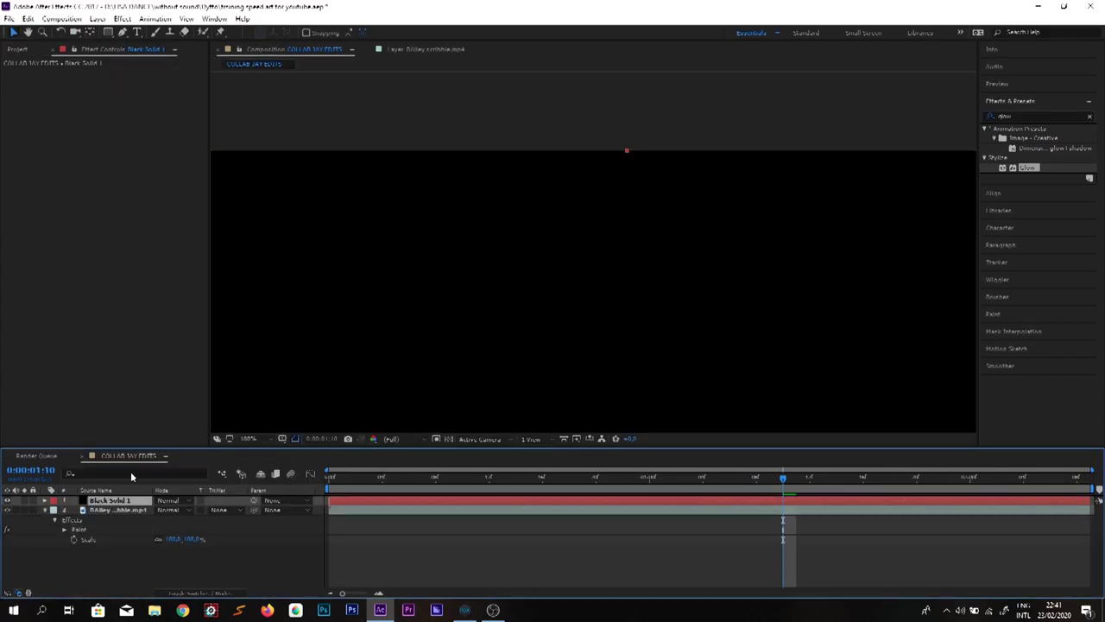
key("ctrl+v")
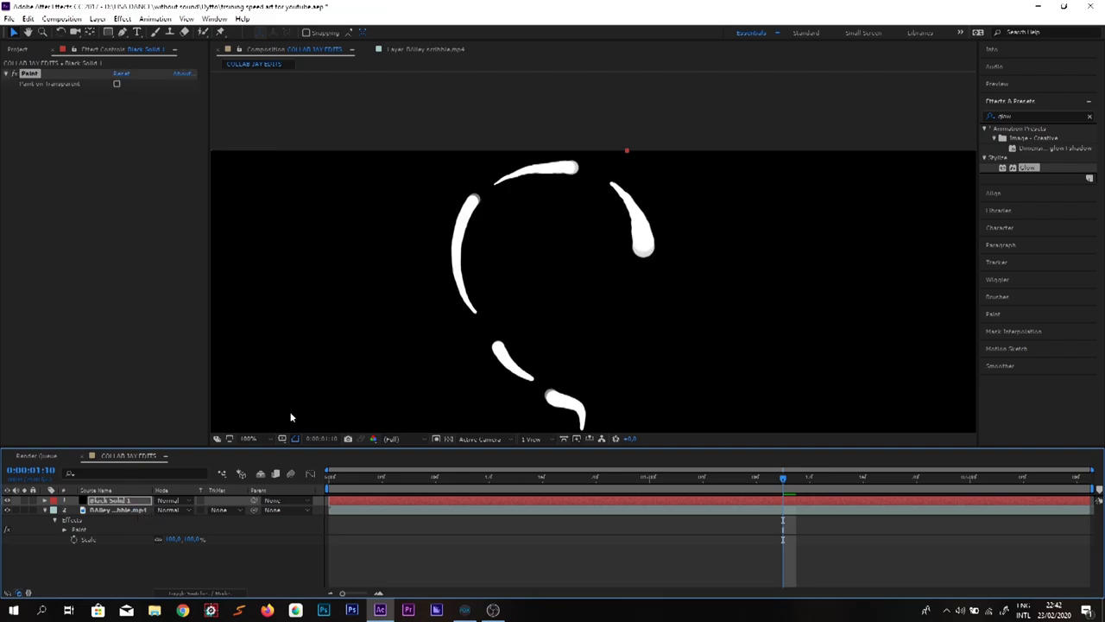
Step: Blend the black solid in Add mode with a Glow effect, and remove Paint from the BAiley scribble clip
left_click(173, 500)
left_click(207, 223)
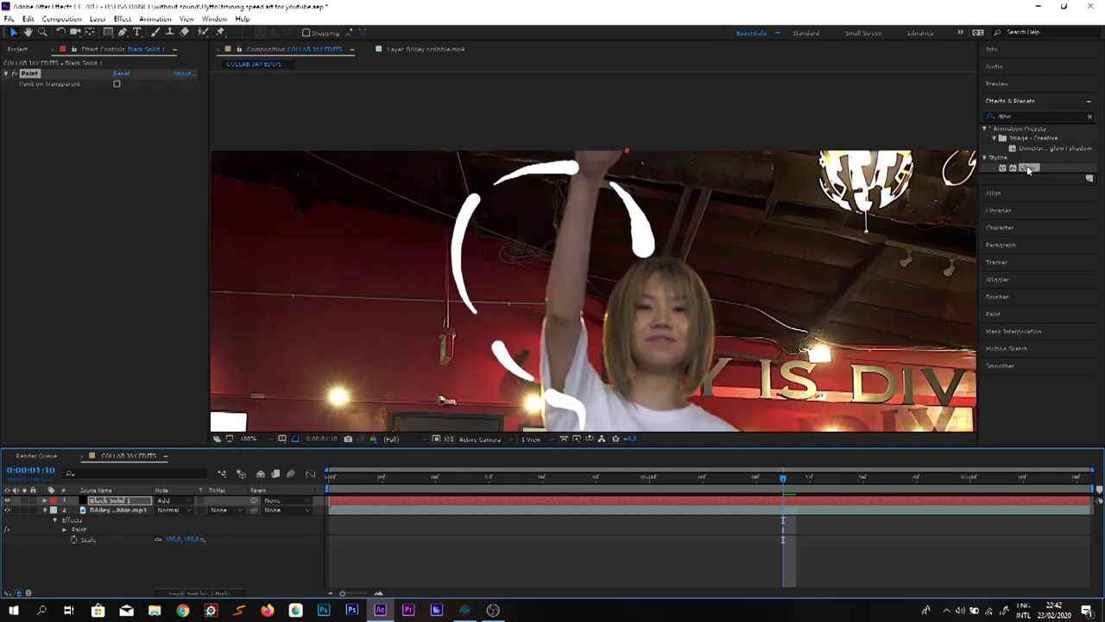
left_click_drag(1027, 170, 528, 497)
left_click(117, 509)
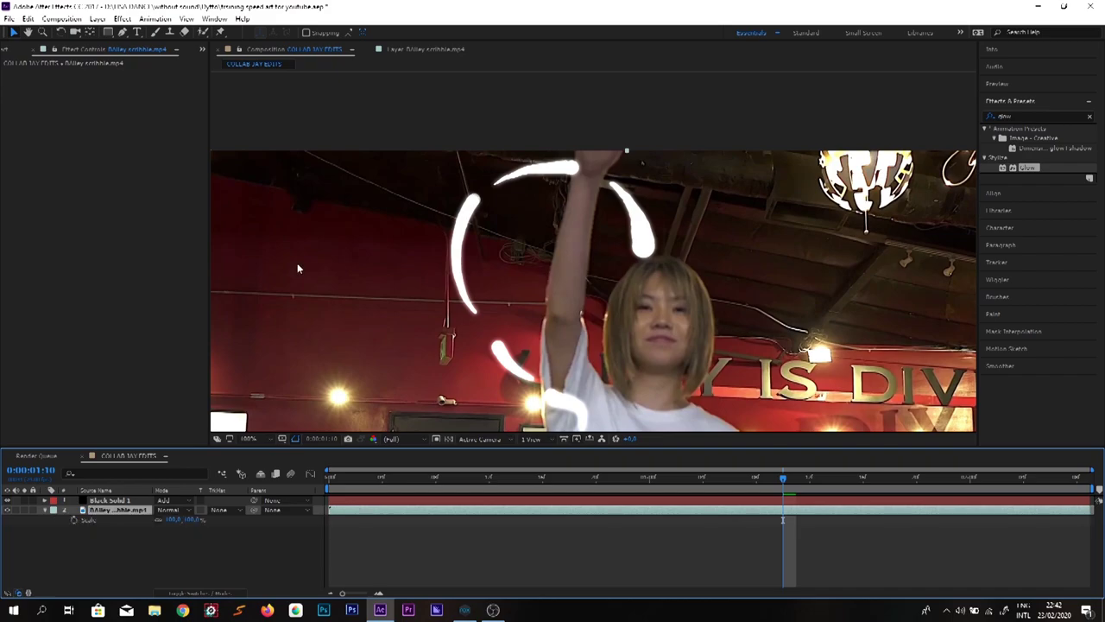
Step: Duplicate the Glow effect on the black solid and set the first Glow's radius to 37
left_click(127, 500)
left_click(34, 93)
key("ctrl+d")
left_click_drag(116, 123, 129, 124)
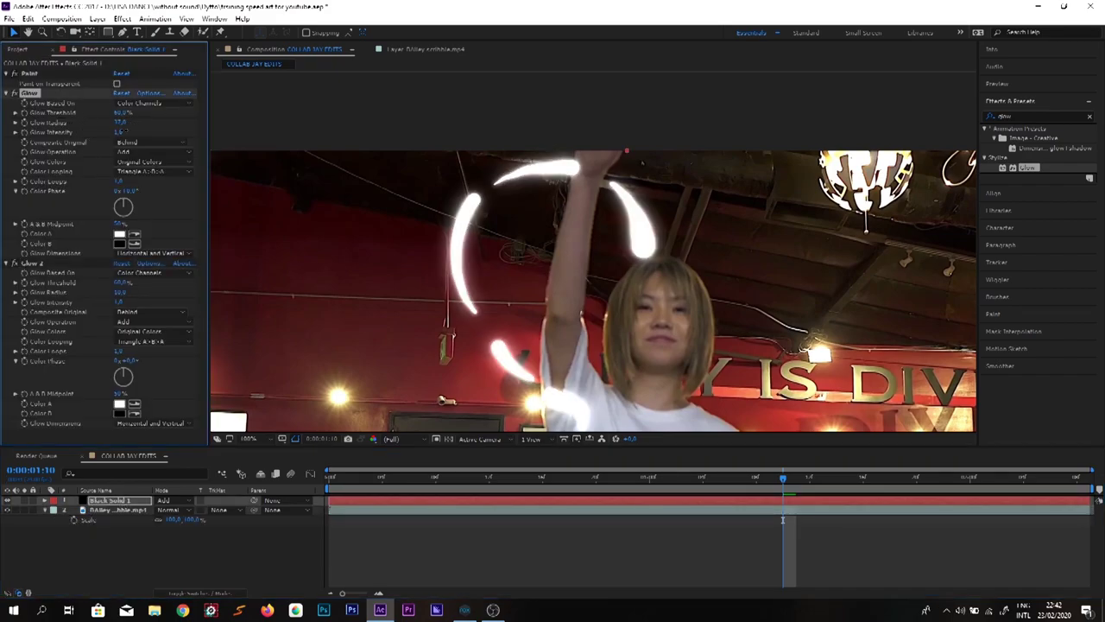
Step: Set the first Glow's radius to 44 and the intensity of both Glow effects on the black solid to 2
left_click_drag(117, 55, 117, 41)
left_click(119, 132)
type("2")
key("Return")
left_click(119, 303)
type("2")
left_click(154, 299)
Step: Switch to NoxPlayer, exit the running game and close the emulator
left_click(465, 609)
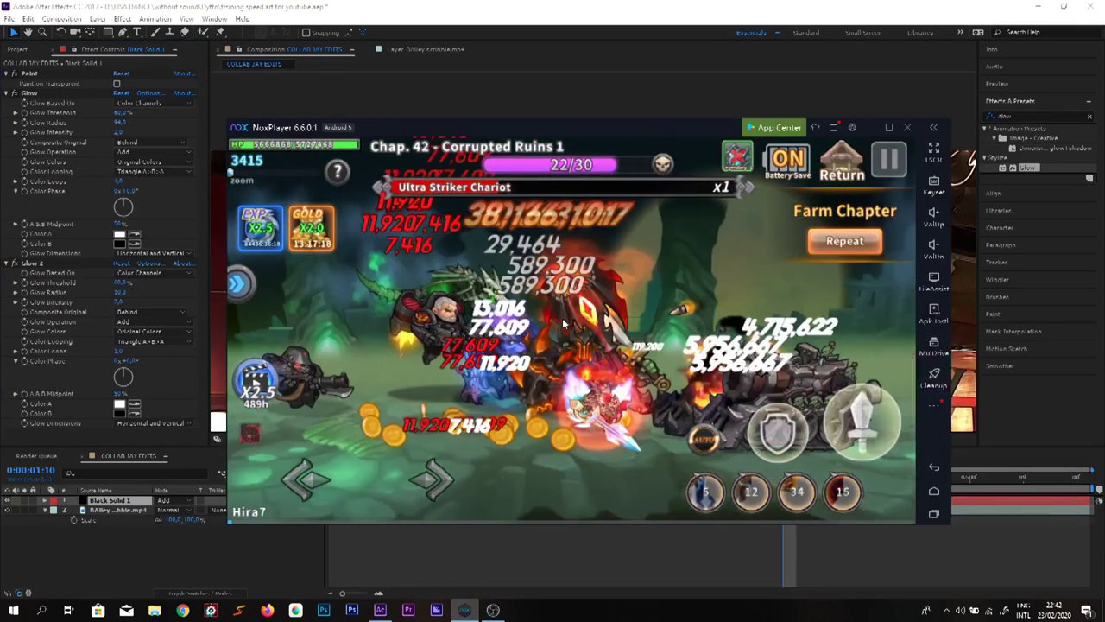
left_click(889, 161)
left_click(513, 464)
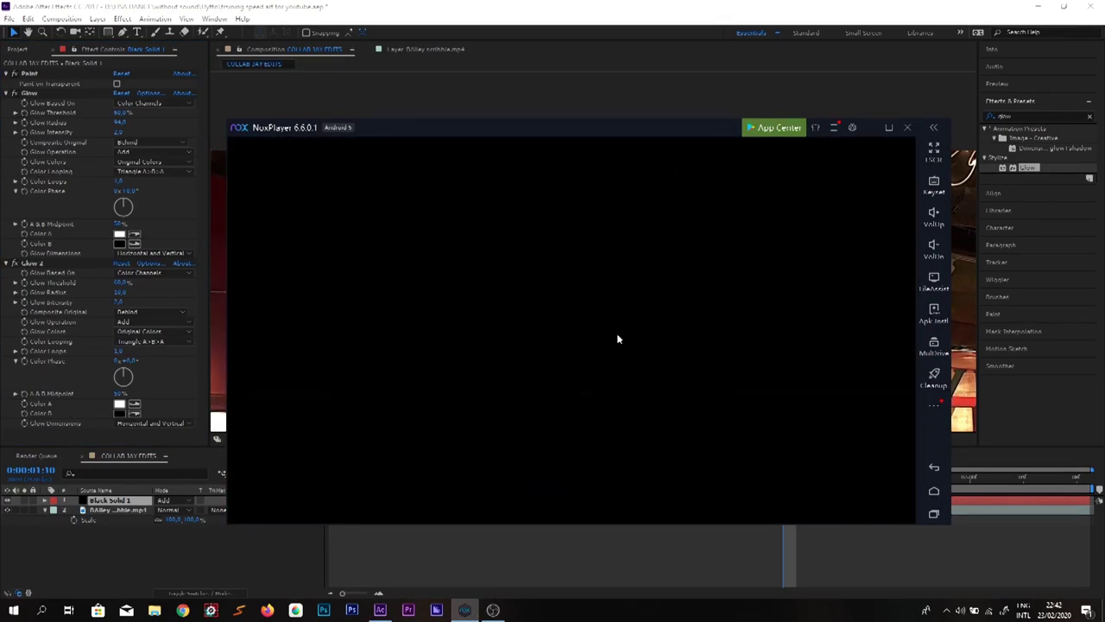
left_click_drag(554, 126, 533, 97)
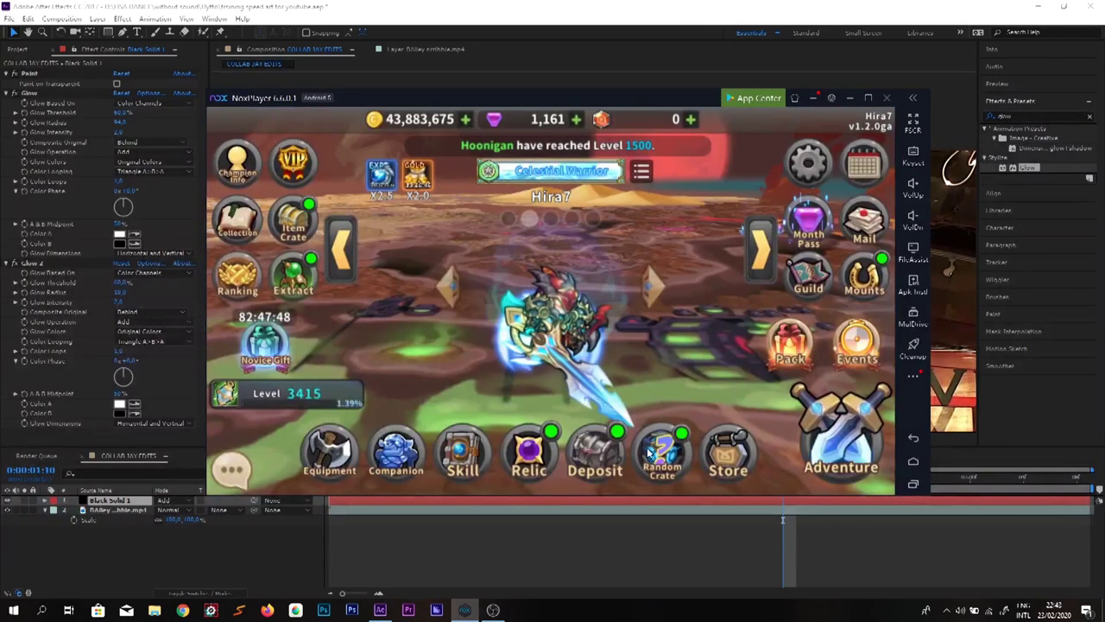
left_click(598, 458)
left_click(746, 147)
key("Escape")
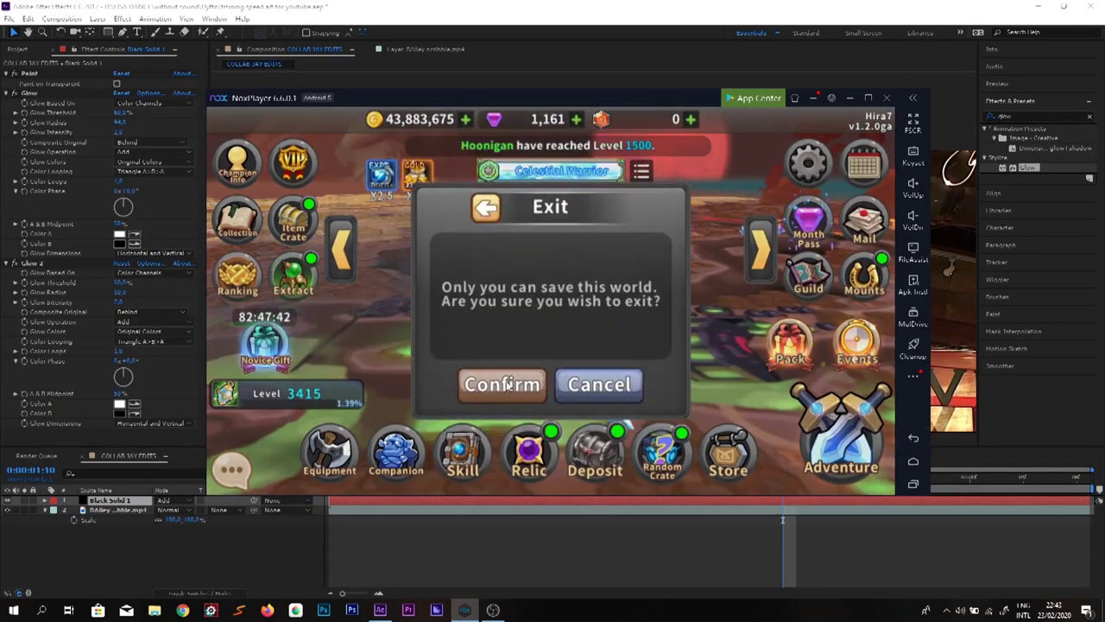
left_click(523, 385)
left_click(886, 97)
left_click(947, 610)
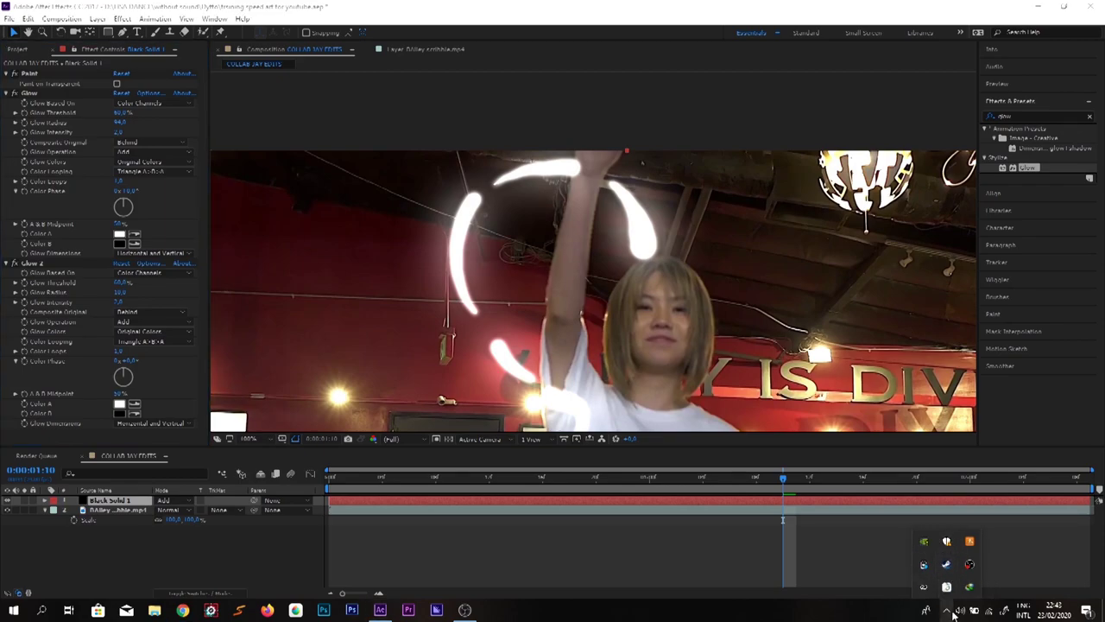
Step: Try a radius of 41 on the first Glow and 21 on the second Glow of the black solid
left_click_drag(118, 125, 103, 128)
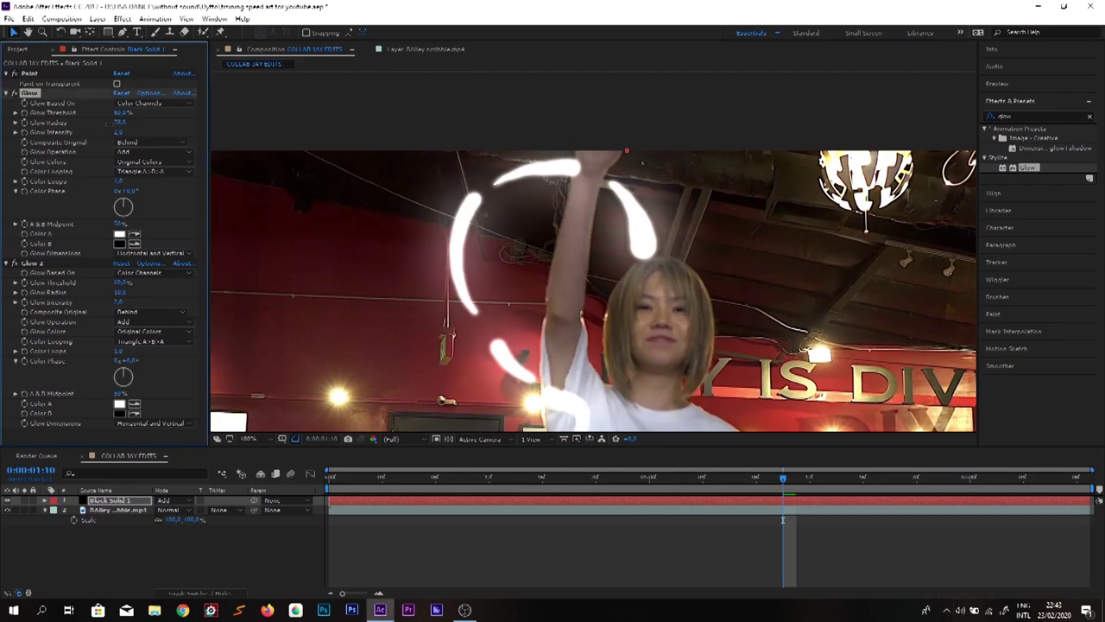
left_click_drag(120, 122, 142, 123)
left_click_drag(121, 293, 132, 294)
left_click_drag(119, 125, 117, 126)
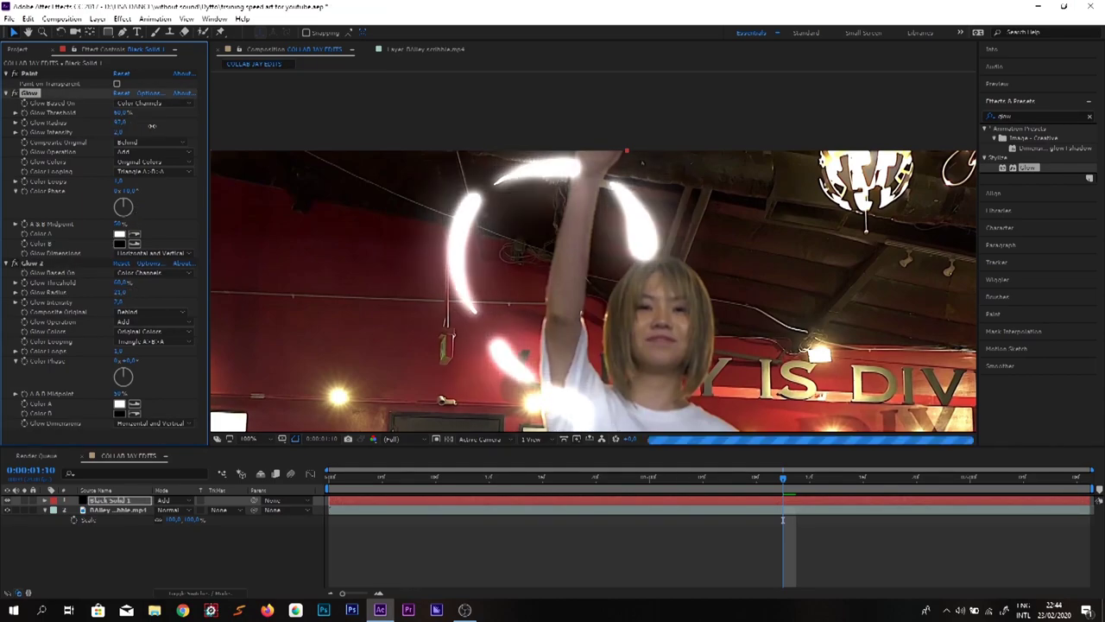
Step: Switch both Glow effects to A & B Colors and make the first Glow's Color A and Color B yellow
left_click(154, 163)
left_click(164, 188)
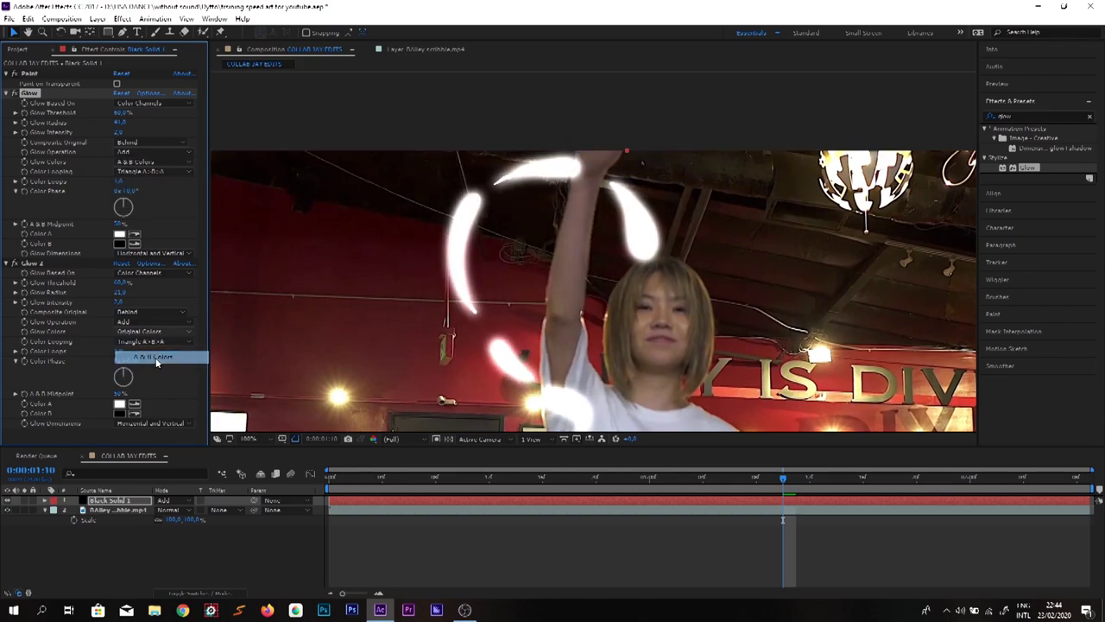
left_click(120, 235)
left_click(450, 264)
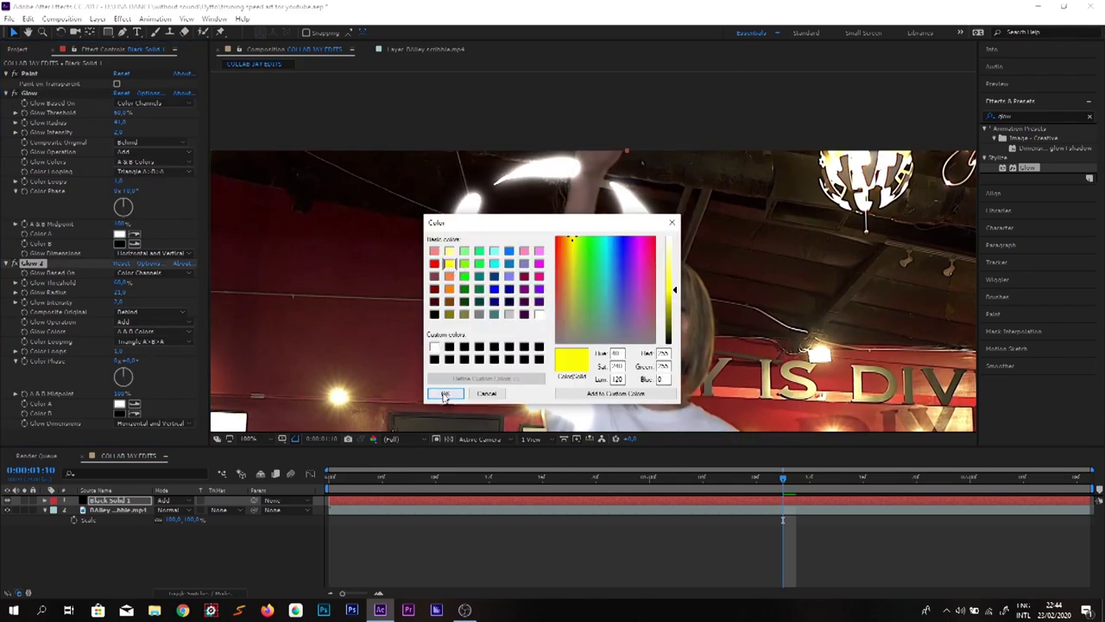
left_click(445, 393)
left_click(119, 244)
left_click(450, 263)
left_click(445, 393)
Step: Try cyan as Color A of the second Glow
left_click(119, 404)
left_click(495, 263)
left_click(446, 394)
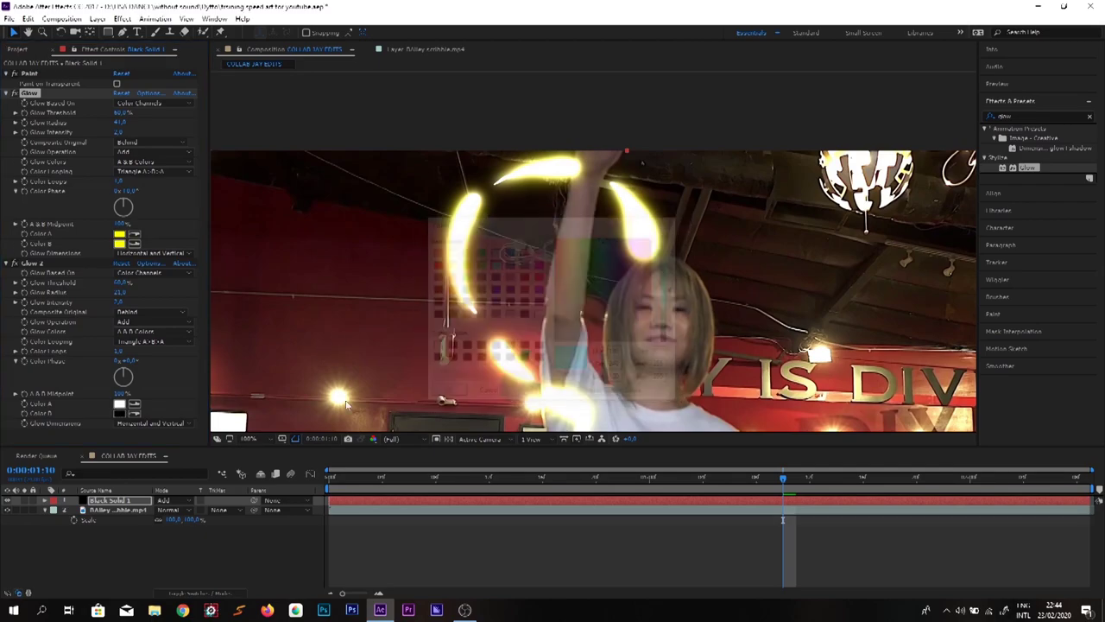
Step: Make both Color B and Color A of the second Glow yellow
left_click(119, 414)
left_click(450, 263)
left_click(444, 394)
left_click(119, 404)
left_click(450, 264)
left_click(449, 393)
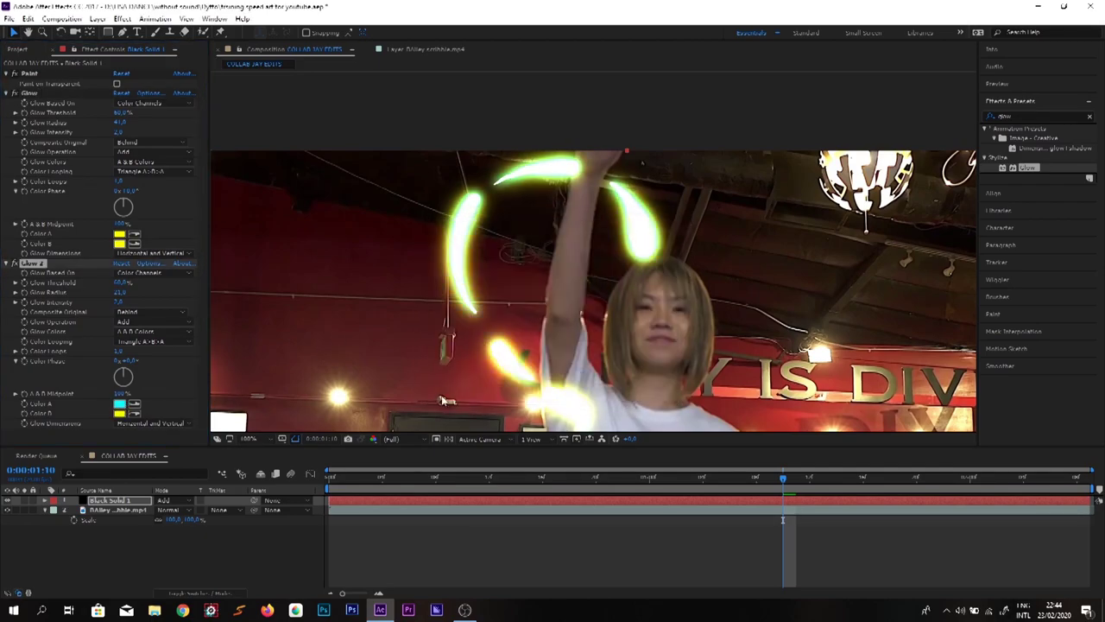
Step: Increase the first Glow's radius to 154 and the second Glow's radius to 70
left_click_drag(124, 123, 179, 130)
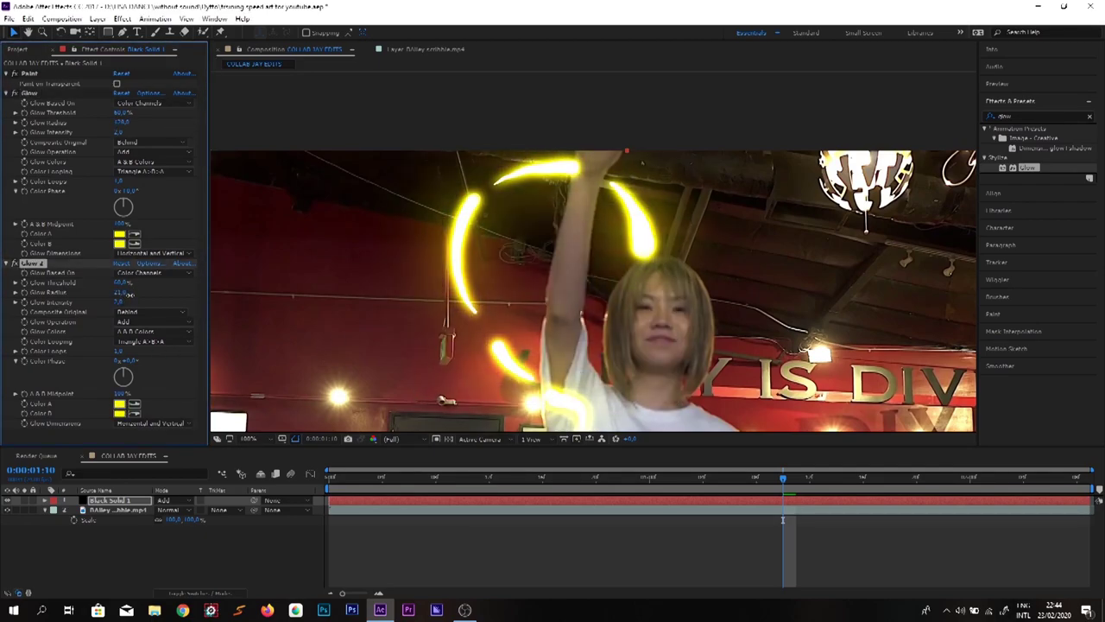
left_click_drag(130, 294, 127, 294)
key("comma")
key("comma")
key("comma")
key("comma")
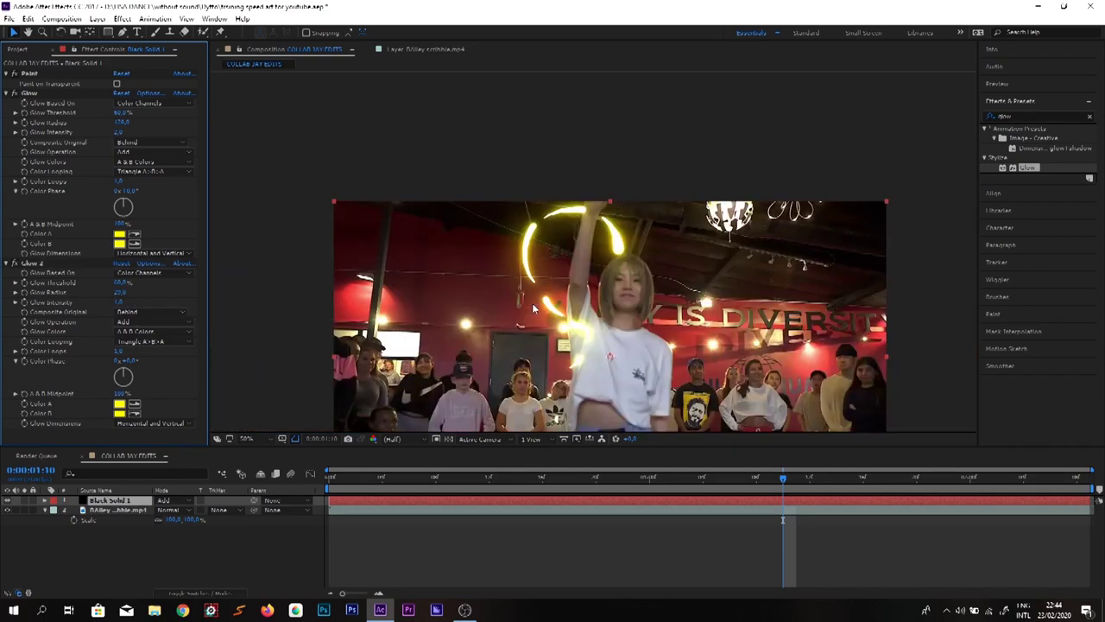
left_click_drag(123, 121, 138, 121)
left_click(131, 304)
Step: Preview the yellow glowing scribble from the first frame of the composition
left_click(325, 479)
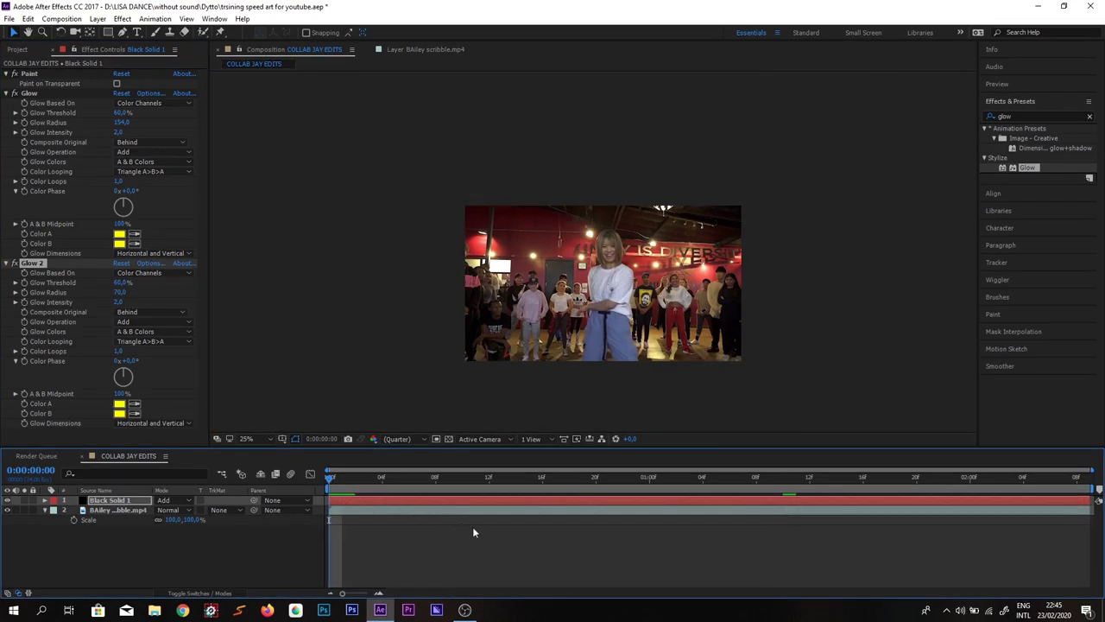
key("space")
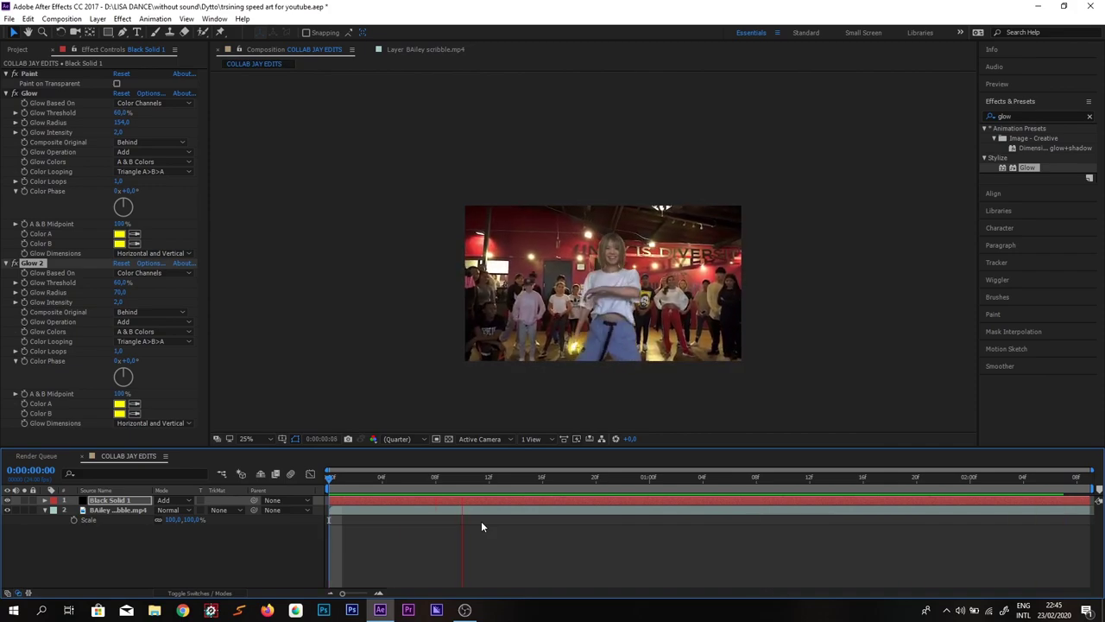
key("space")
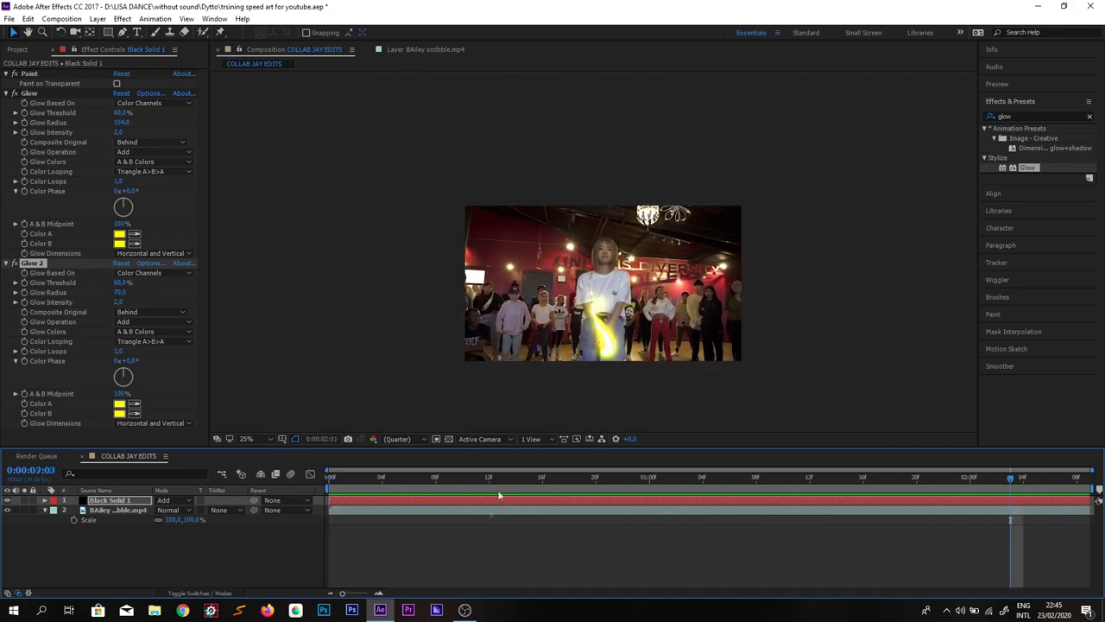
Step: Enlarge the composition view to fit and play the whole animation at full resolution, returning to the first frame
left_click_drag(522, 445, 528, 497)
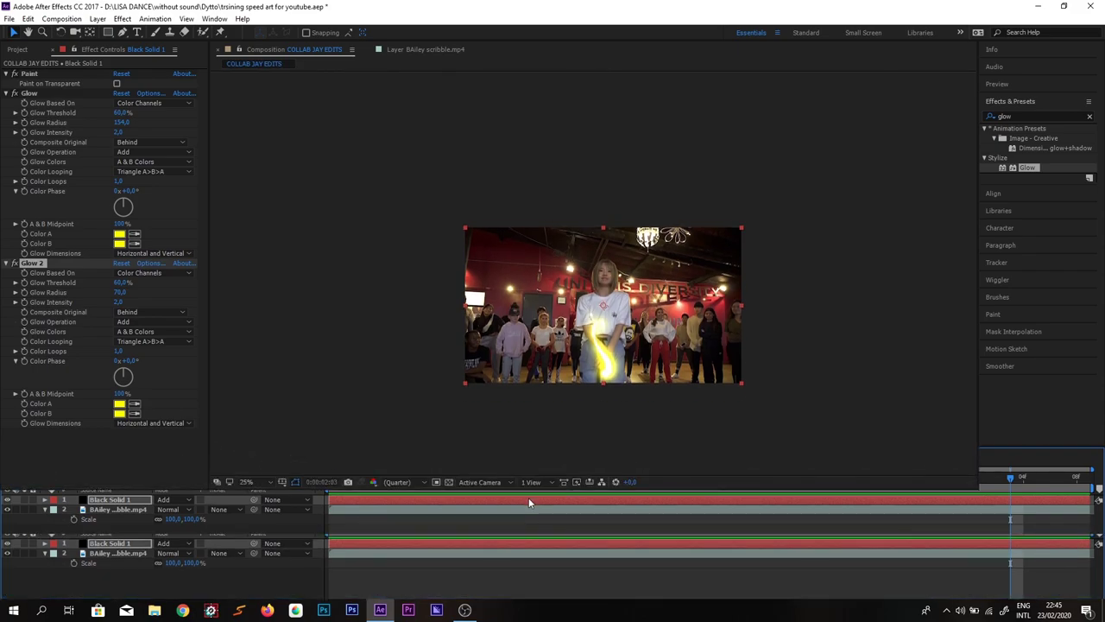
left_click(269, 488)
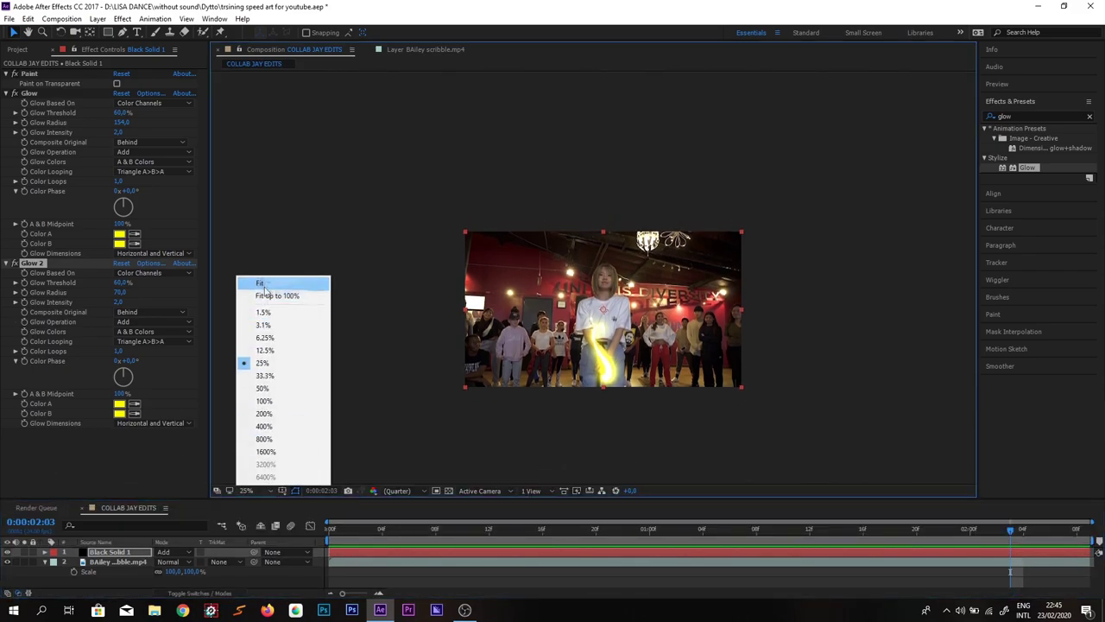
left_click(263, 295)
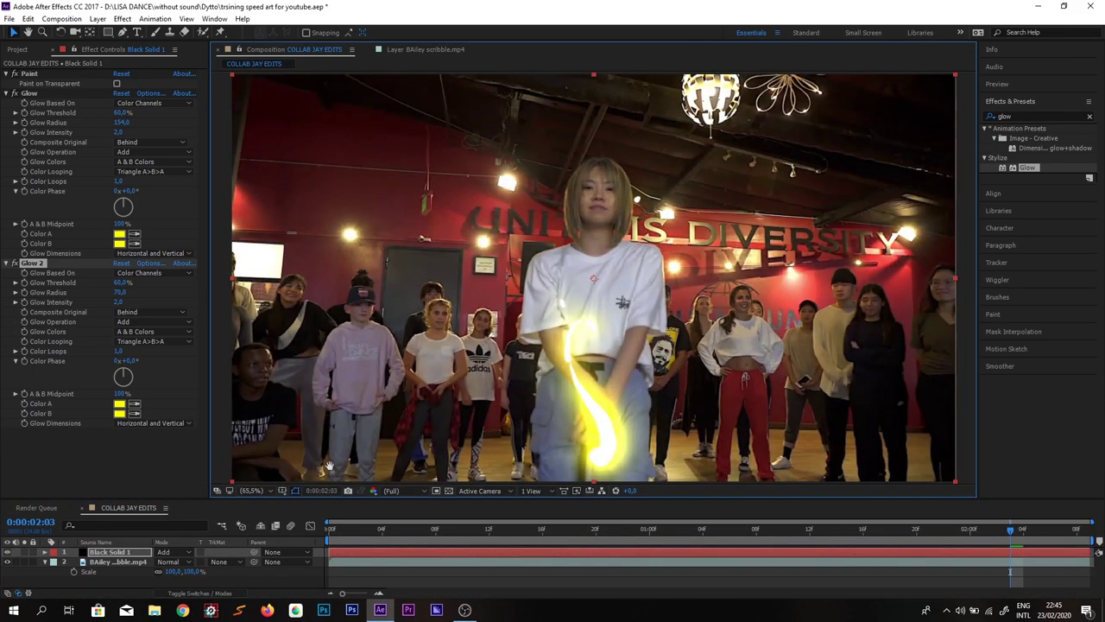
key("space")
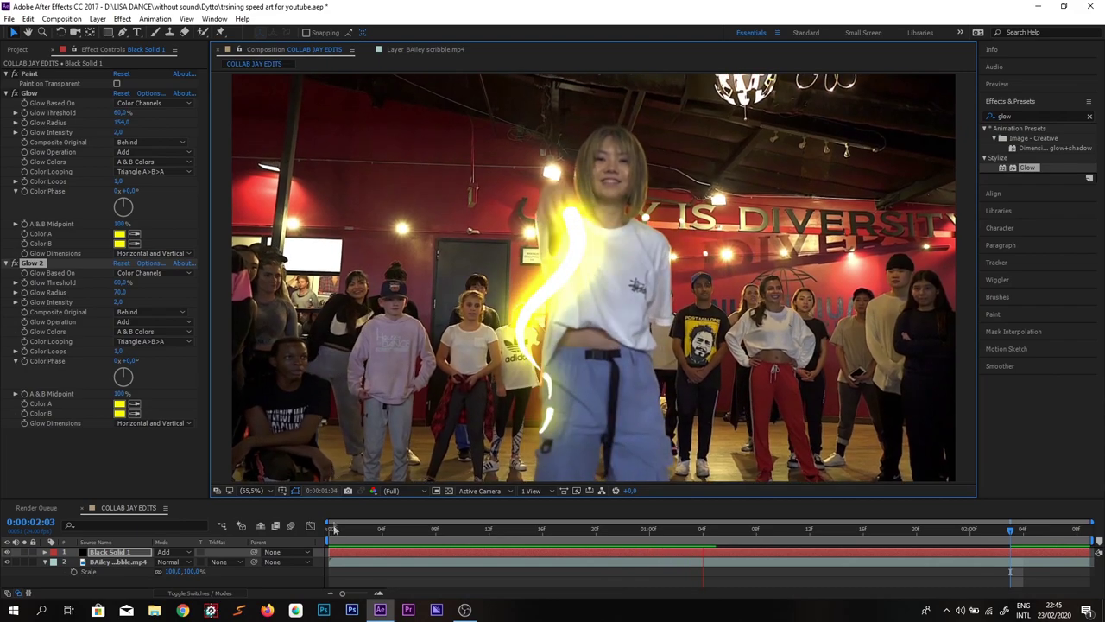
key("space")
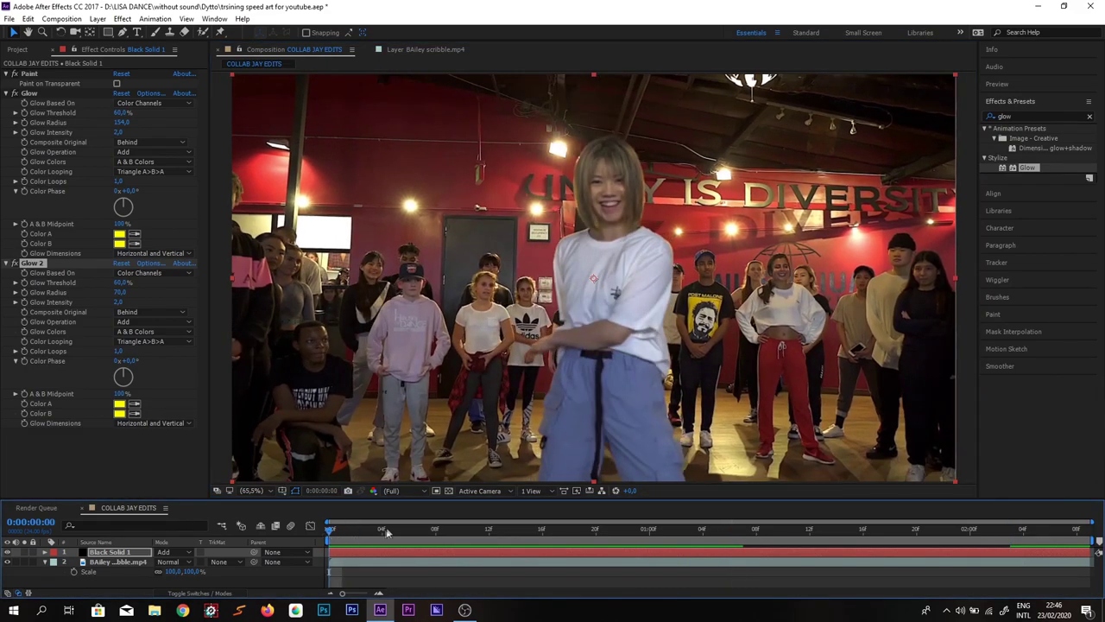
key("space")
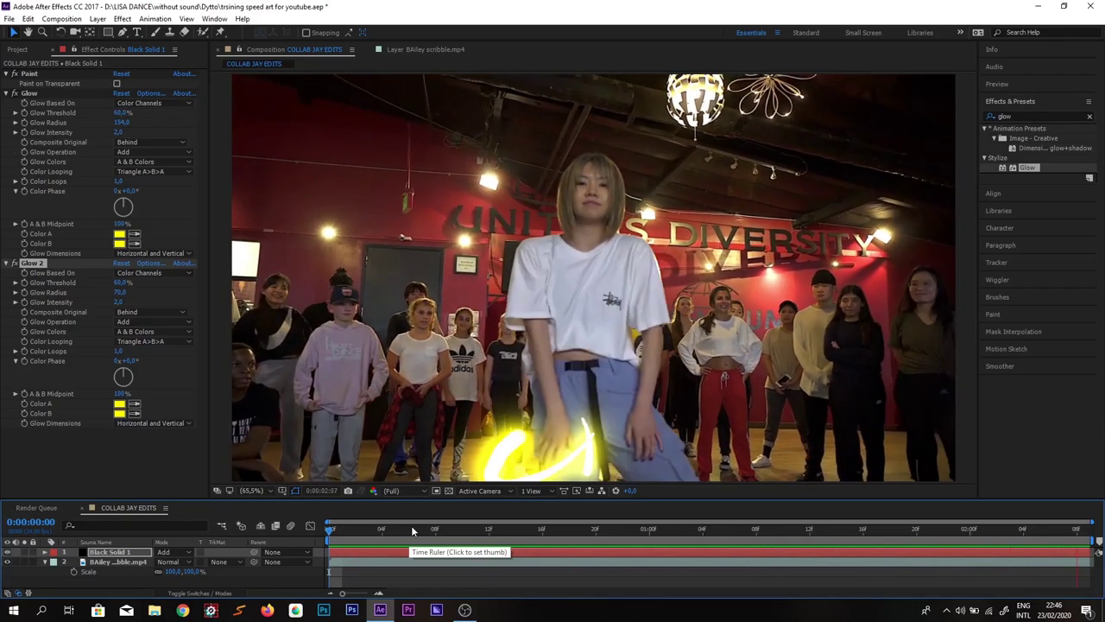
key("space")
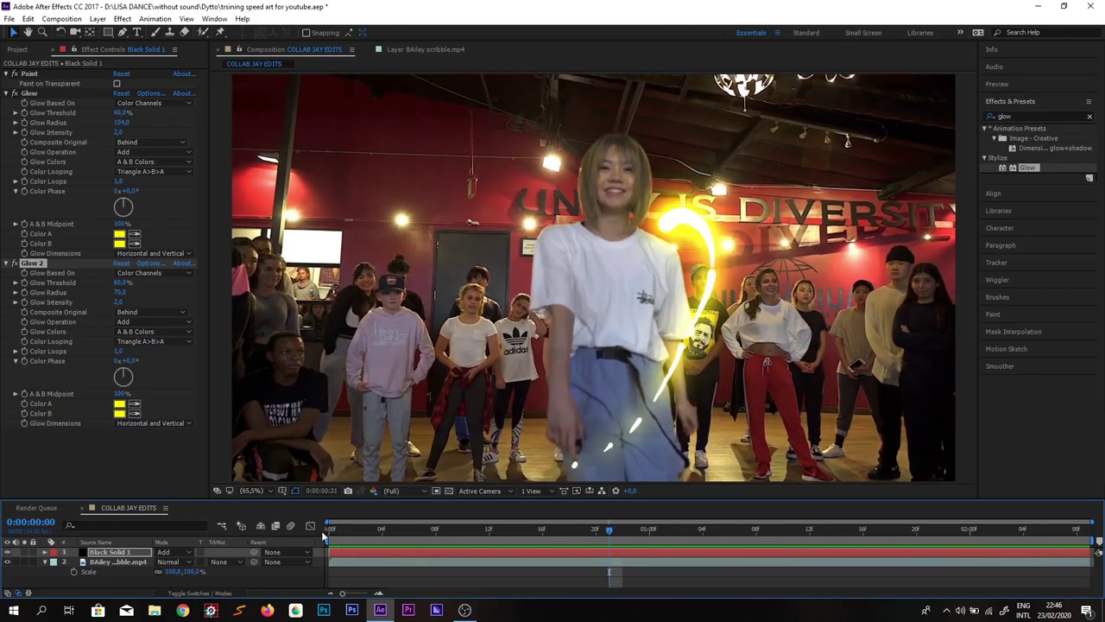
left_click(325, 532)
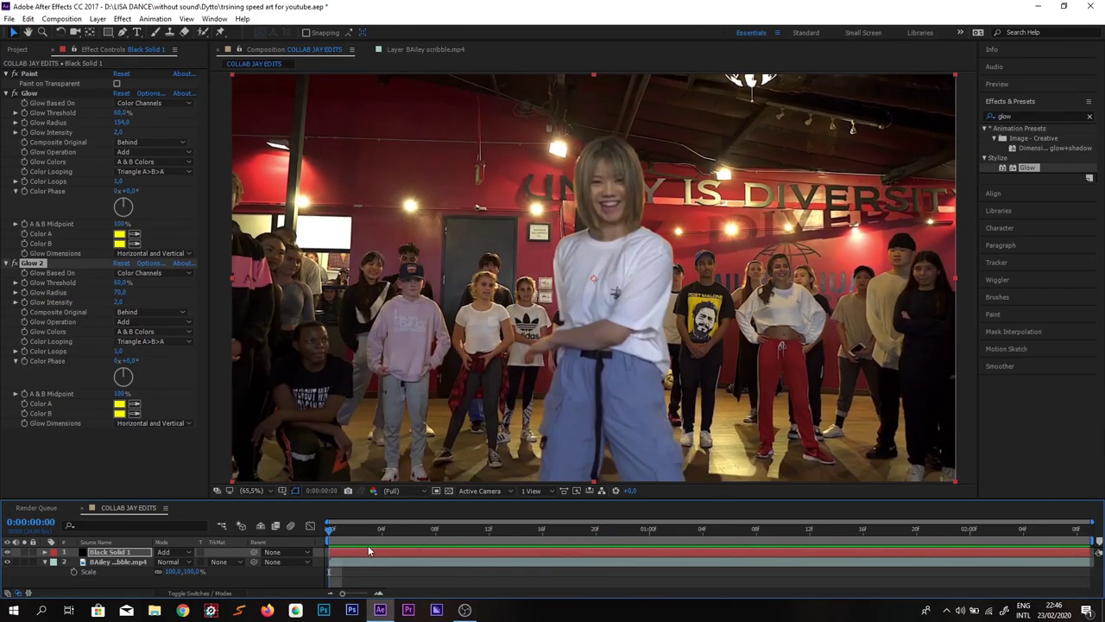
mouse_move(466, 610)
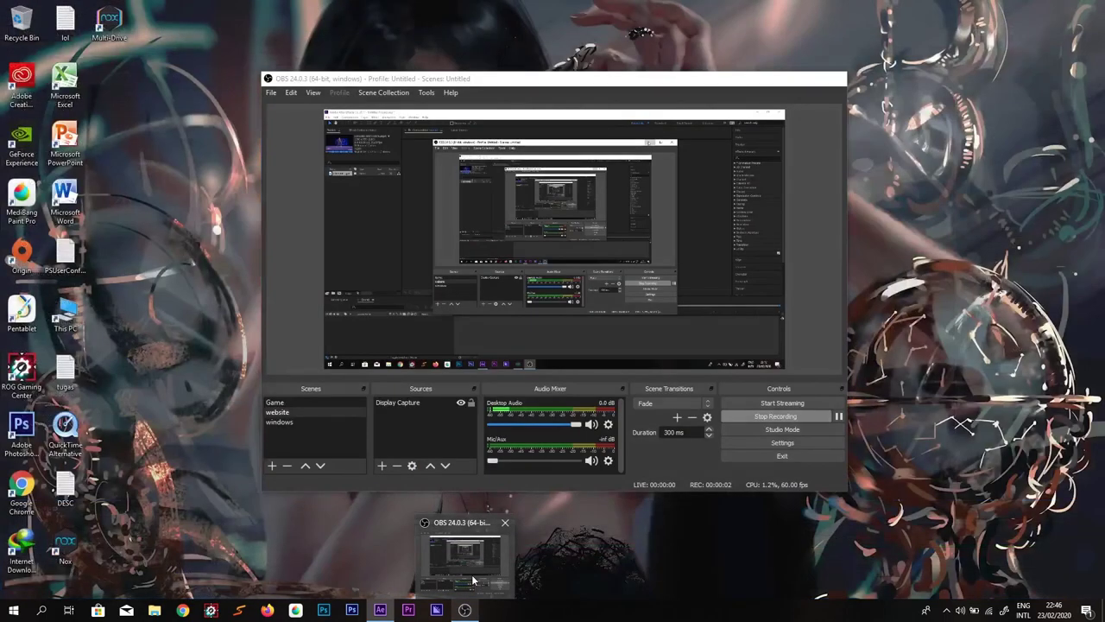
left_click(473, 581)
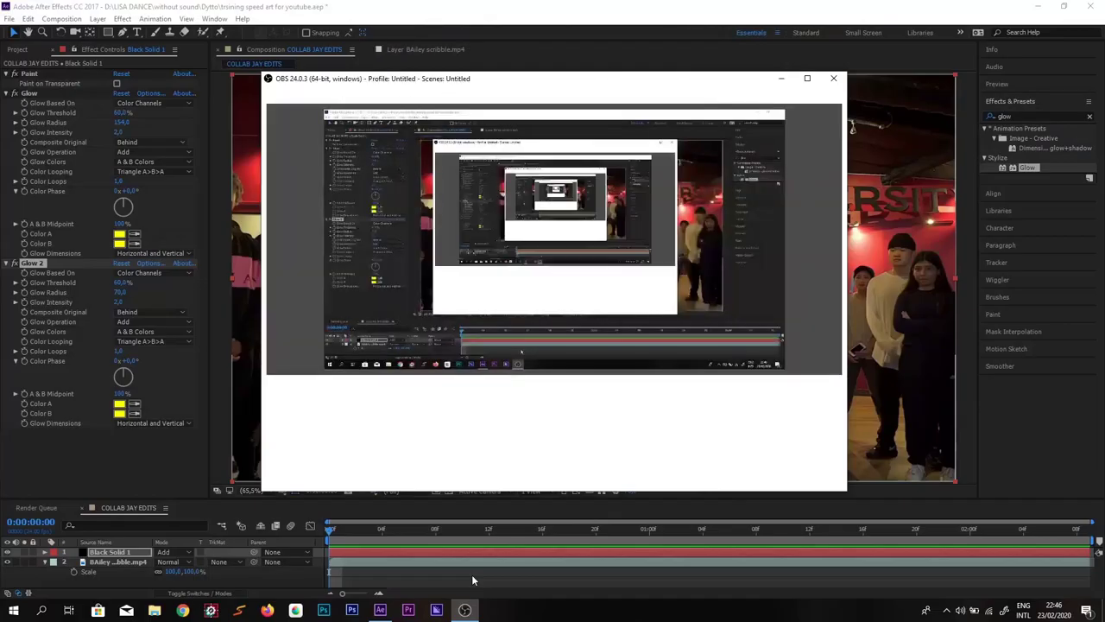